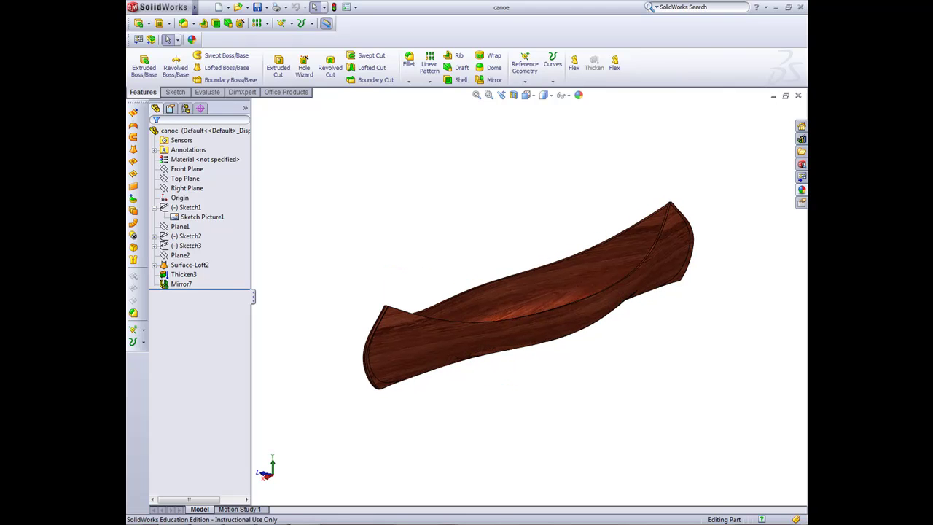
# Expand the loft and review its profile sketches, Sketch4 through Sketch8, along the hull
pyautogui.click(153, 264)
pyautogui.click(197, 274)
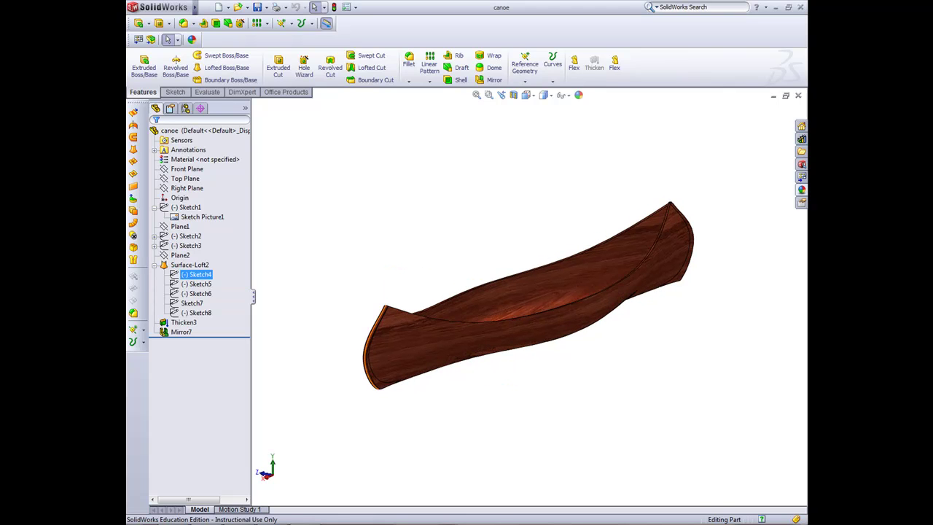
pyautogui.click(197, 283)
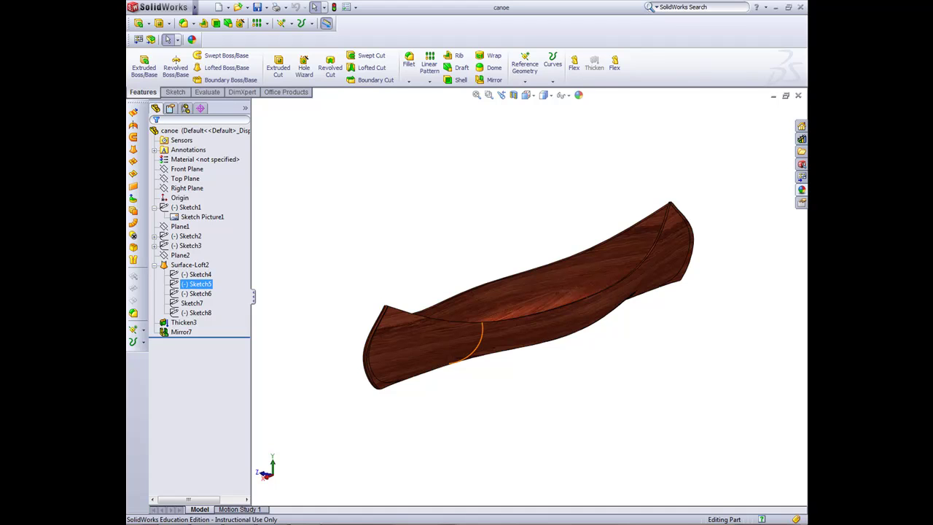
pyautogui.click(197, 274)
pyautogui.click(196, 284)
pyautogui.click(197, 293)
pyautogui.click(192, 303)
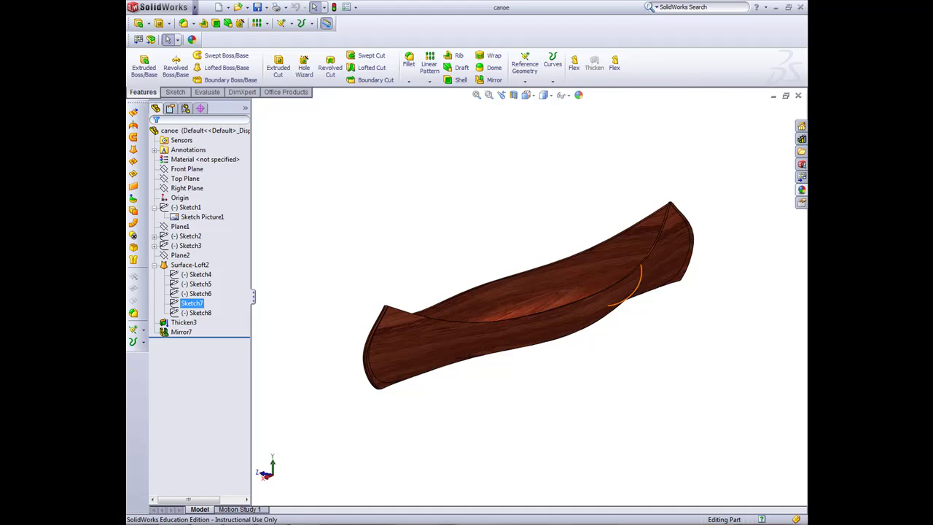
pyautogui.click(198, 312)
pyautogui.click(154, 265)
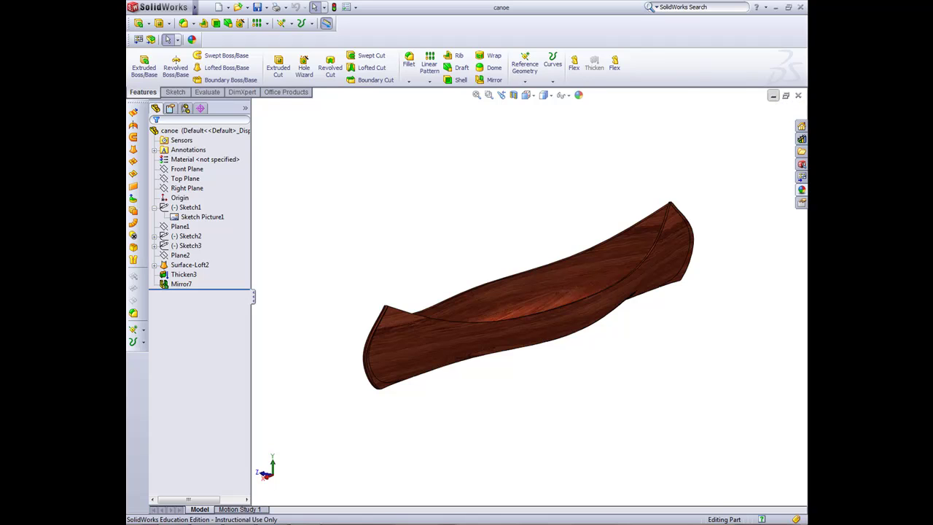
# Minimize the canoe window and create a new blank part
pyautogui.click(773, 96)
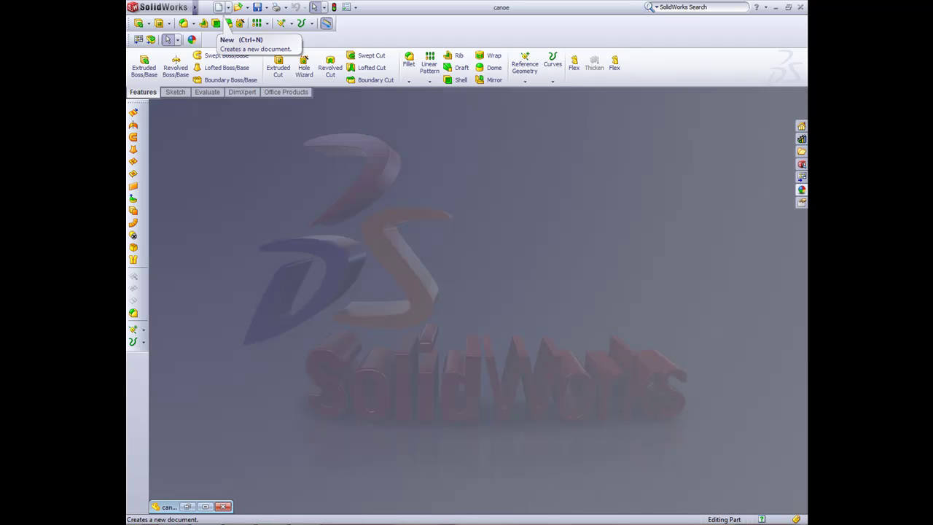
pyautogui.click(218, 8)
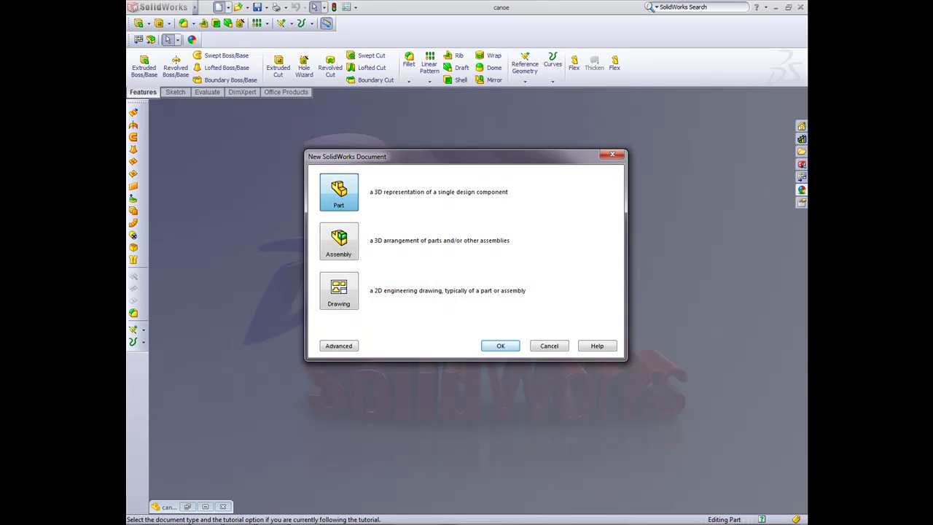
pyautogui.press('Return')
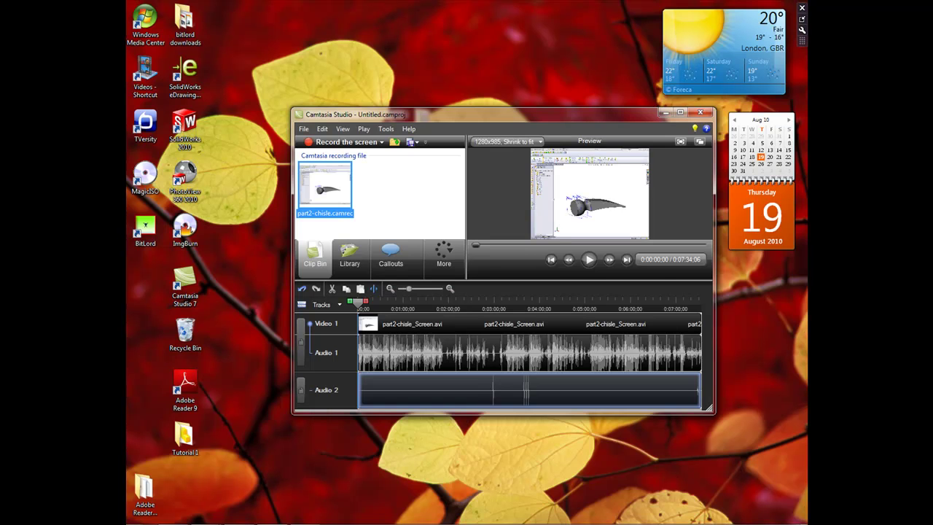
# Open Tutorials- DO NOT DELETE and browse the Tutorial 11 - Boat and Boat (2) folders
pyautogui.click(664, 112)
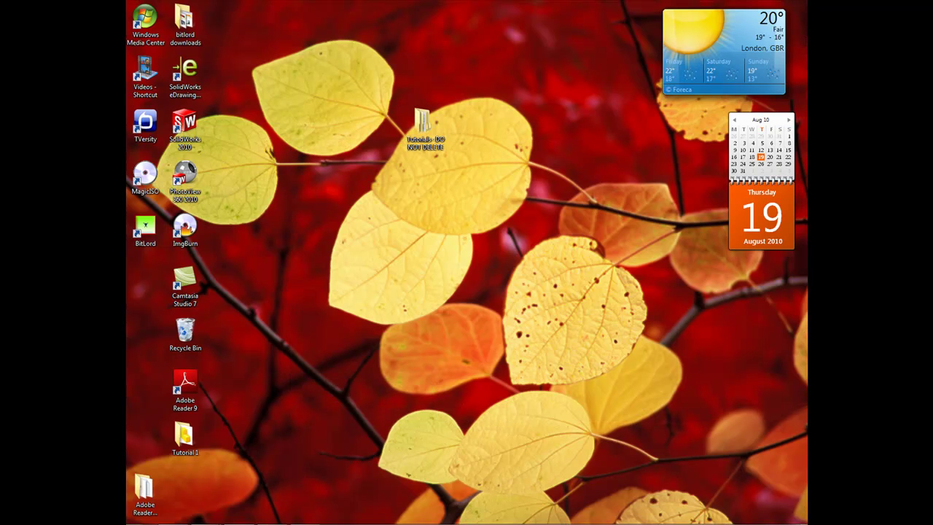
pyautogui.doubleClick(422, 125)
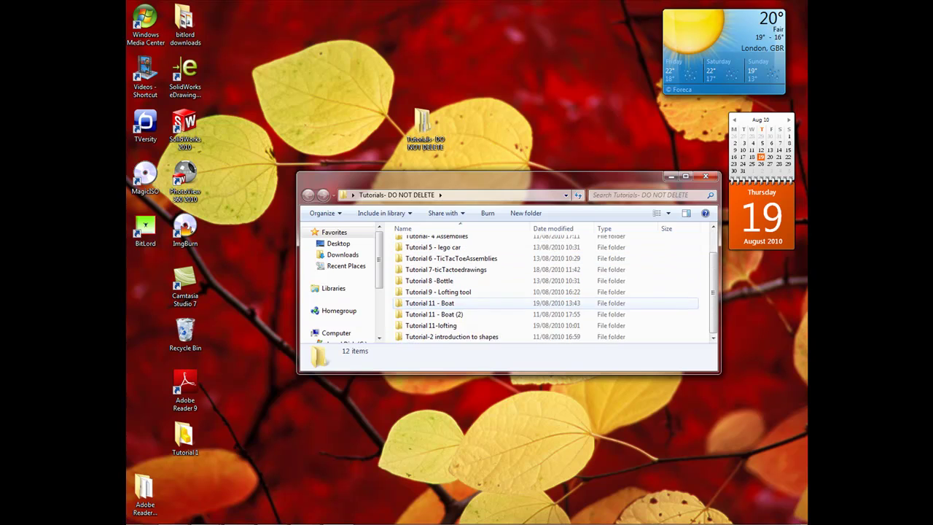
pyautogui.doubleClick(612, 303)
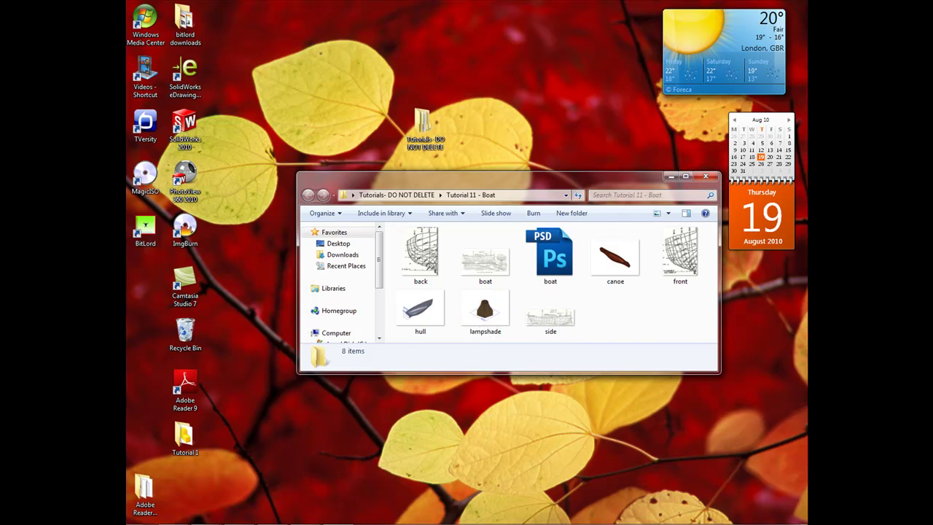
pyautogui.press('BackSpace')
pyautogui.scroll(-2, 481, 313)
pyautogui.doubleClick(481, 313)
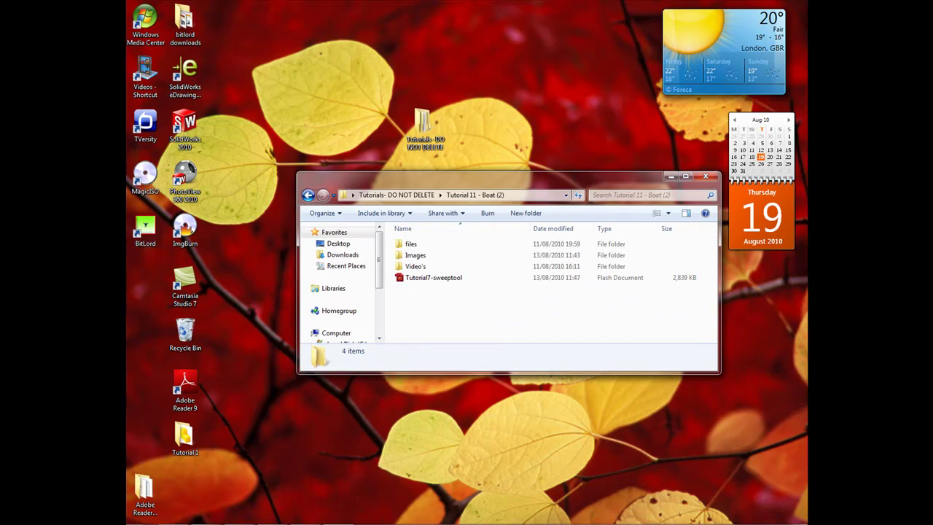
pyautogui.doubleClick(416, 255)
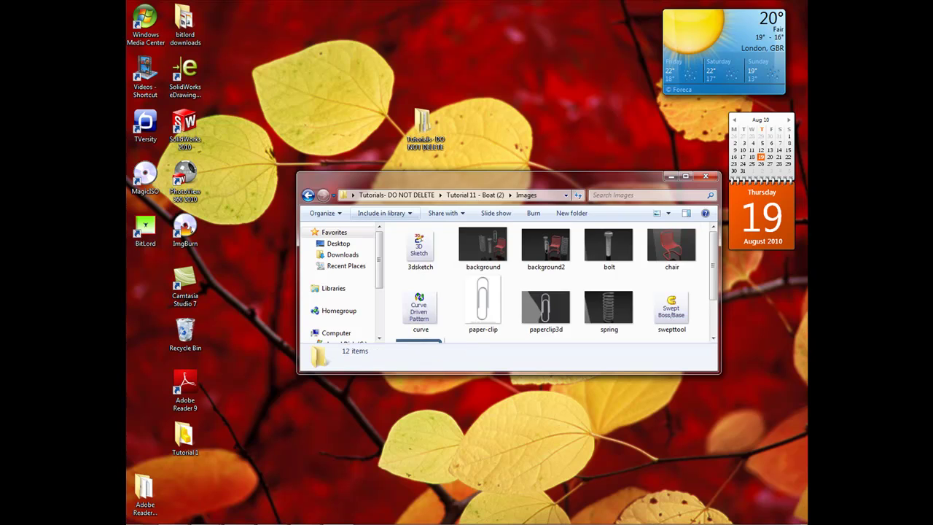
pyautogui.scroll(-2, 545, 282)
pyautogui.click(308, 194)
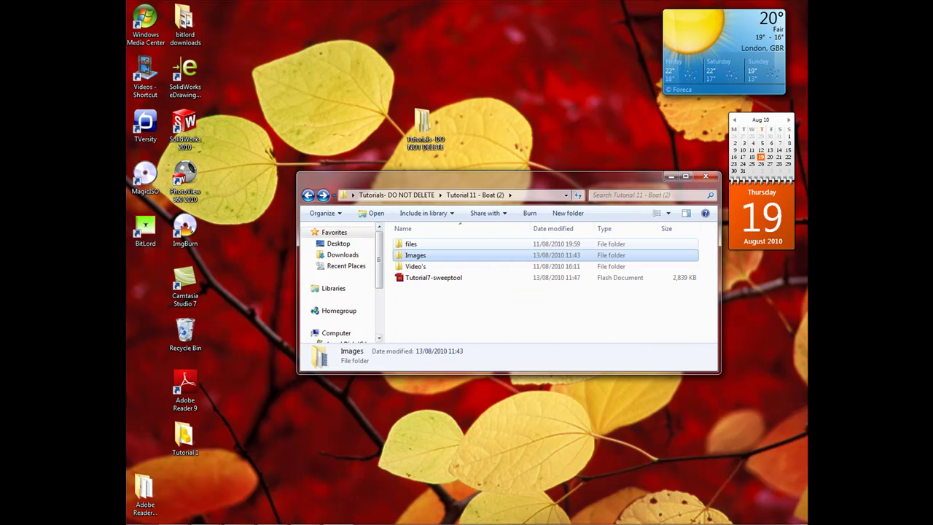
pyautogui.click(410, 244)
pyautogui.press('BackSpace')
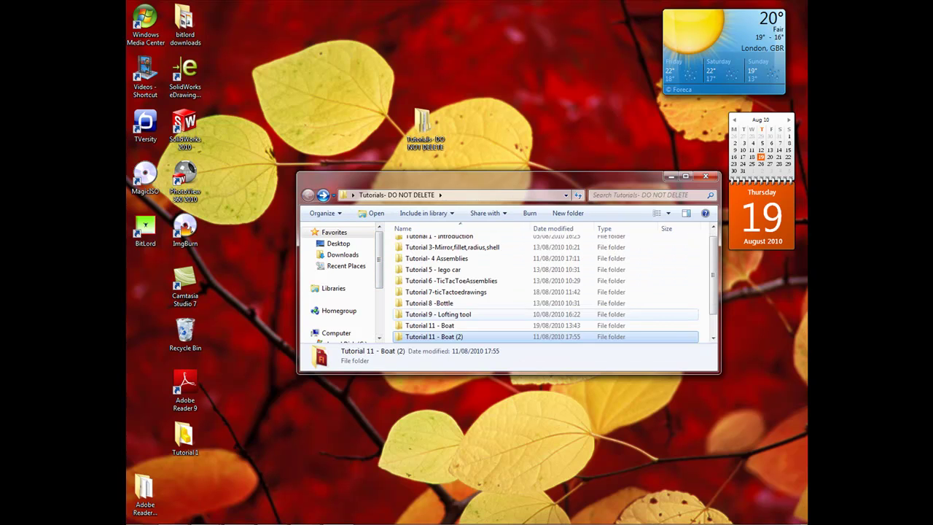
# Open Tutorial 11-lofting > Pictures and look through the images, ending on hullsectionfront
pyautogui.press('Down')
pyautogui.press('Return')
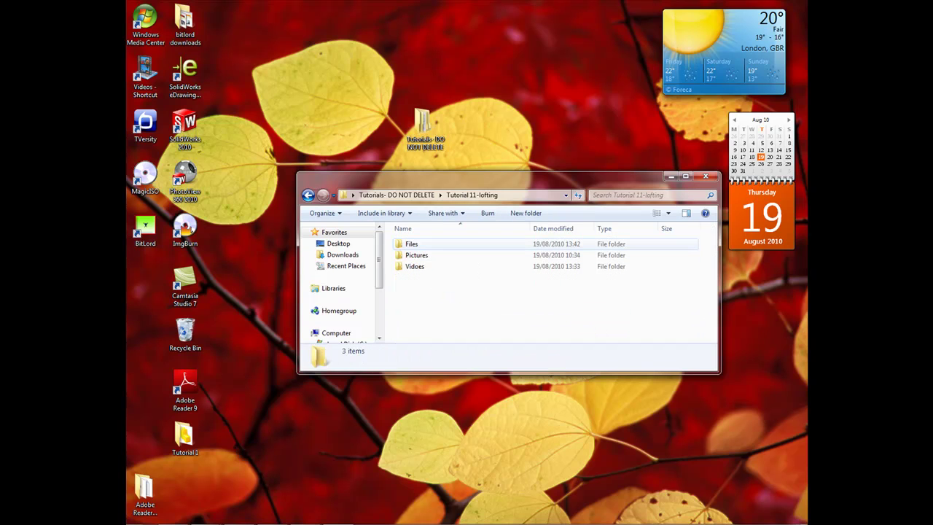
pyautogui.press('Down')
pyautogui.press('Return')
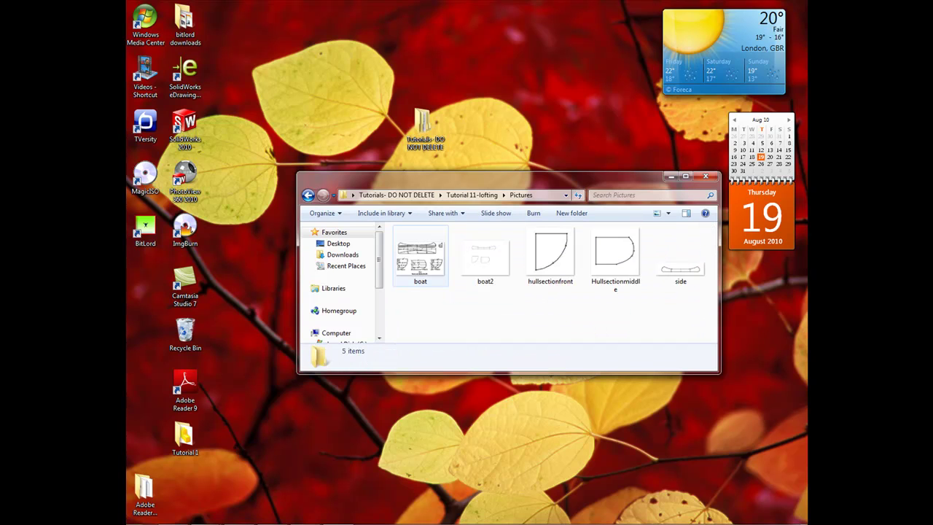
pyautogui.press('Right')
pyautogui.press('Right')
pyautogui.press('Right')
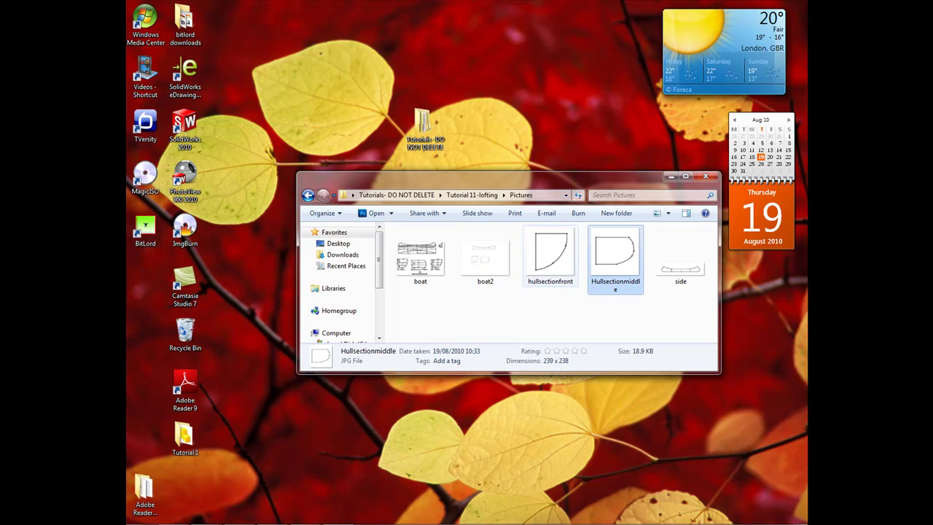
pyautogui.click(679, 259)
pyautogui.click(615, 258)
pyautogui.click(550, 255)
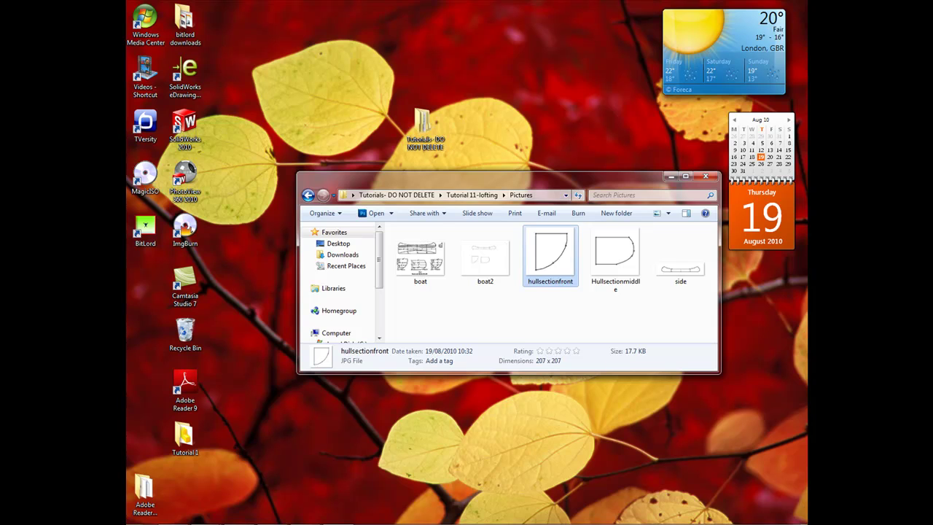
# Bring the Part3 window forward and save it under the name canoe2
pyautogui.moveTo(251, 519)
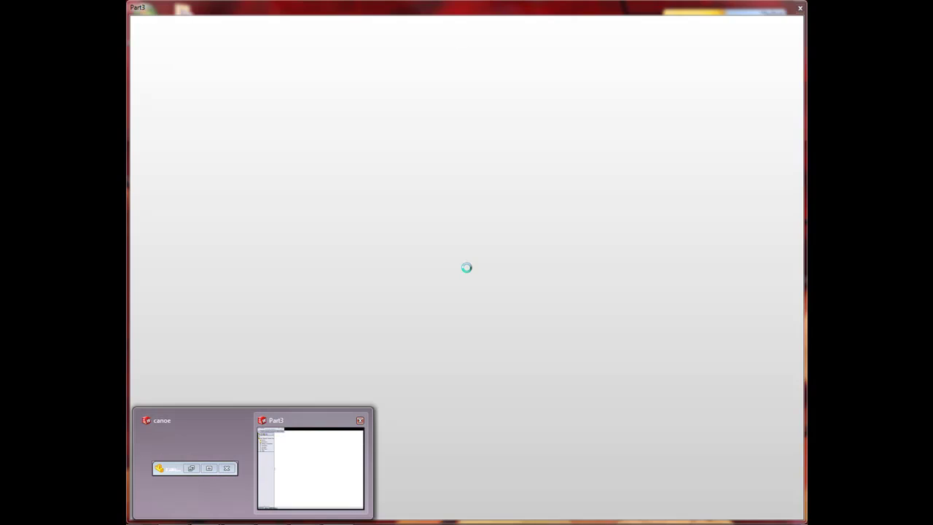
pyautogui.click(310, 467)
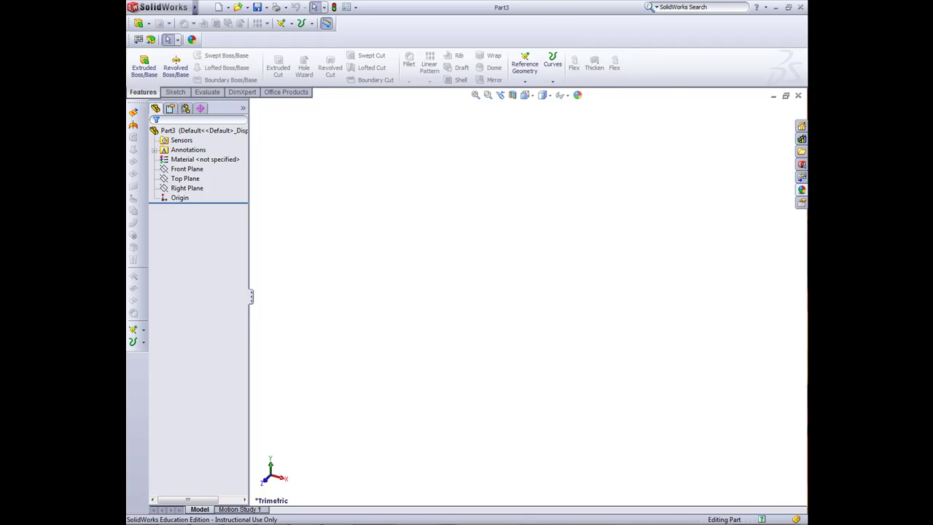
pyautogui.click(206, 7)
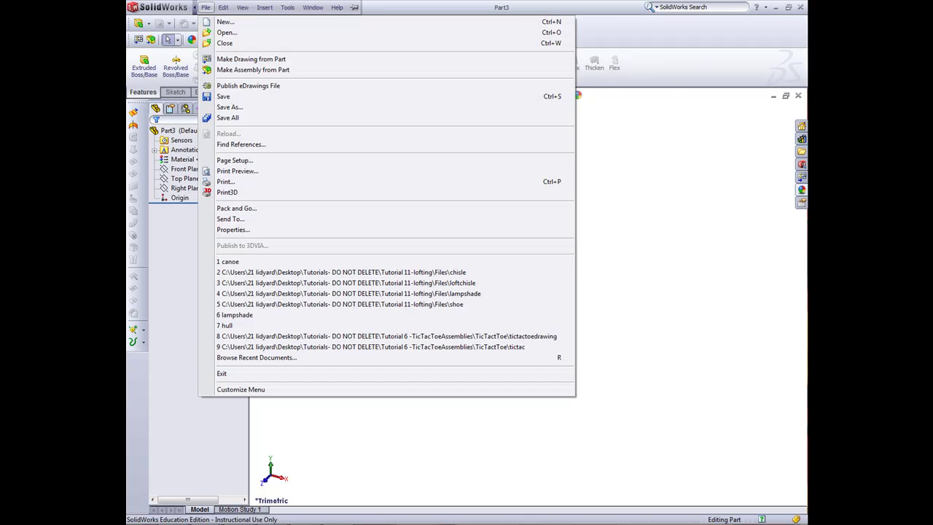
pyautogui.click(223, 96)
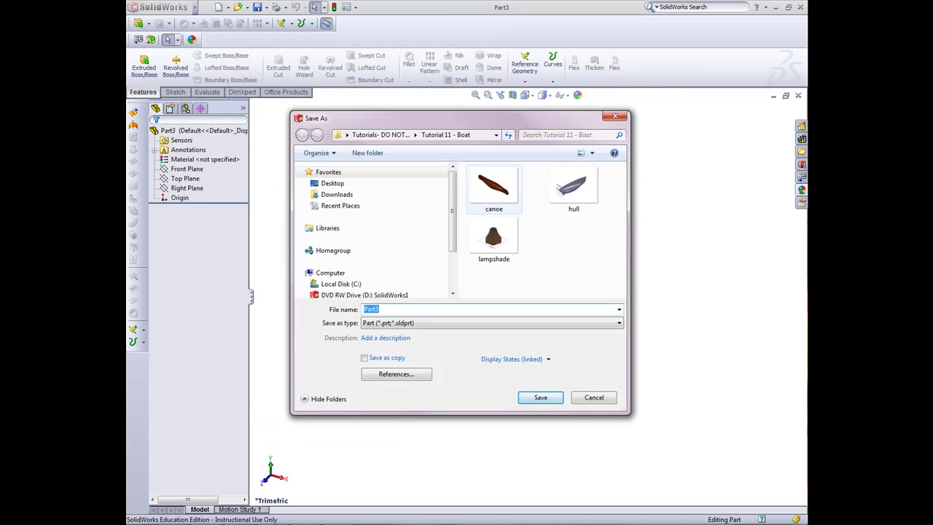
pyautogui.write('ca')
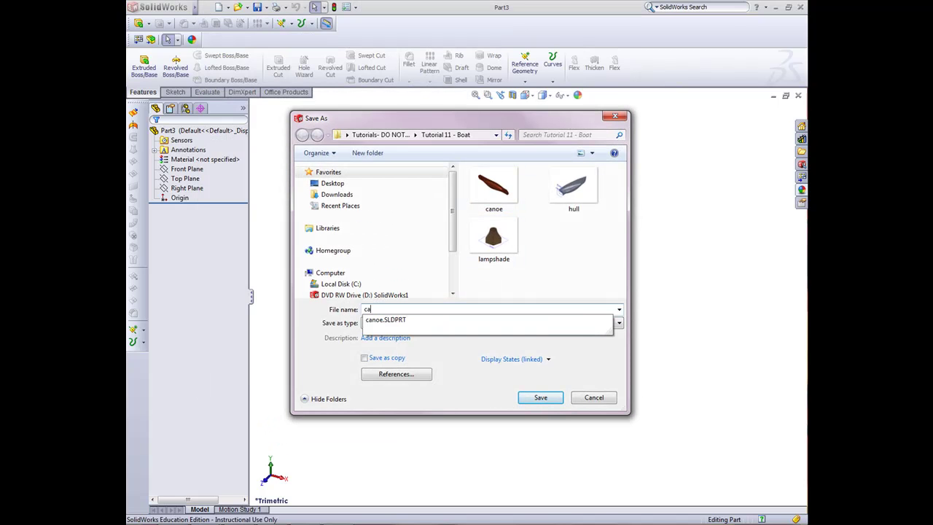
pyautogui.write('noe2')
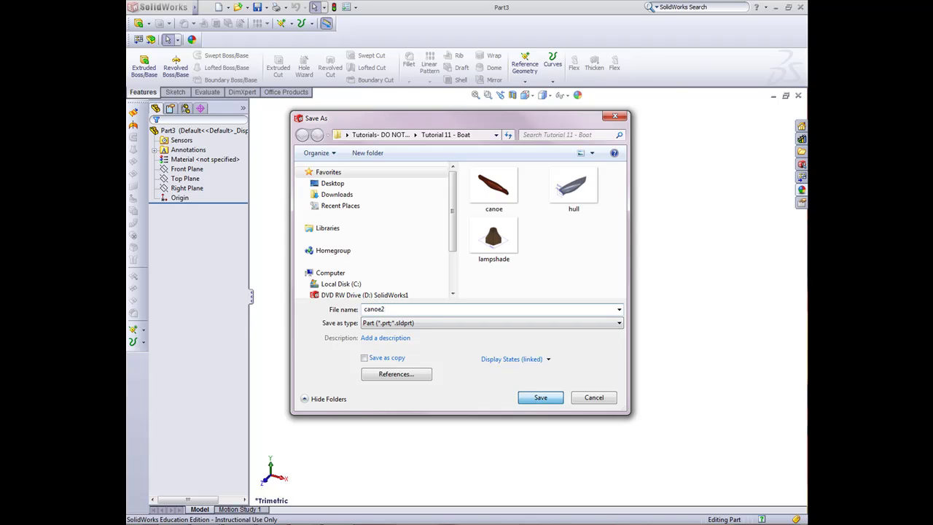
pyautogui.press('Return')
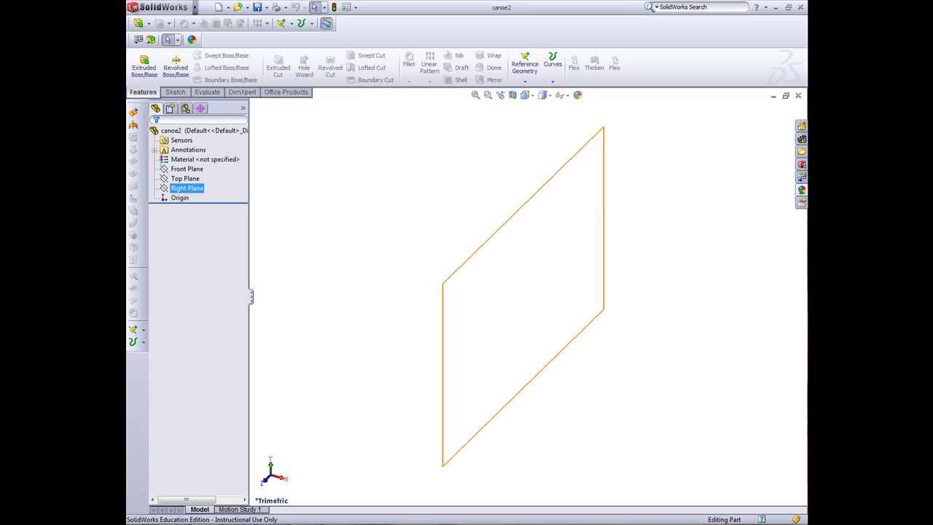
# Sketch on the Right Plane and insert the side picture from Tutorial 11-lofting > Pictures
pyautogui.rightClick(191, 189)
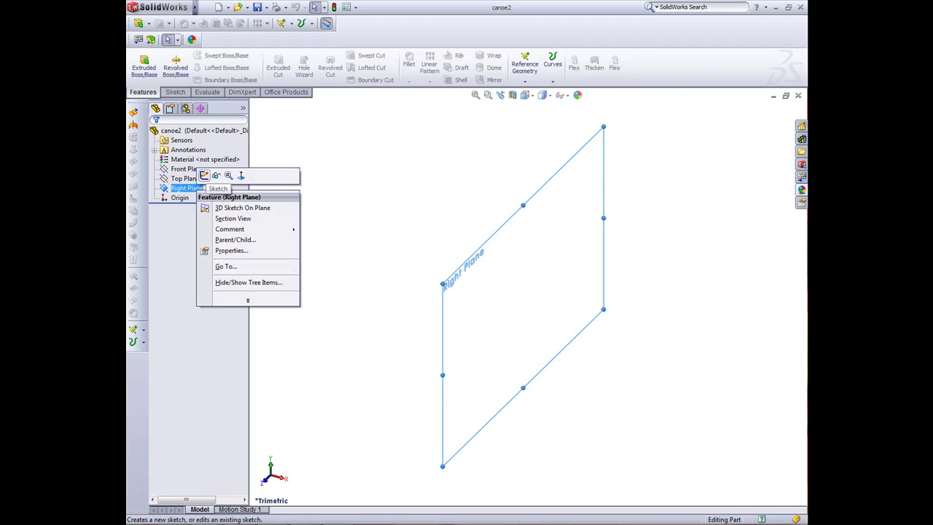
pyautogui.click(204, 175)
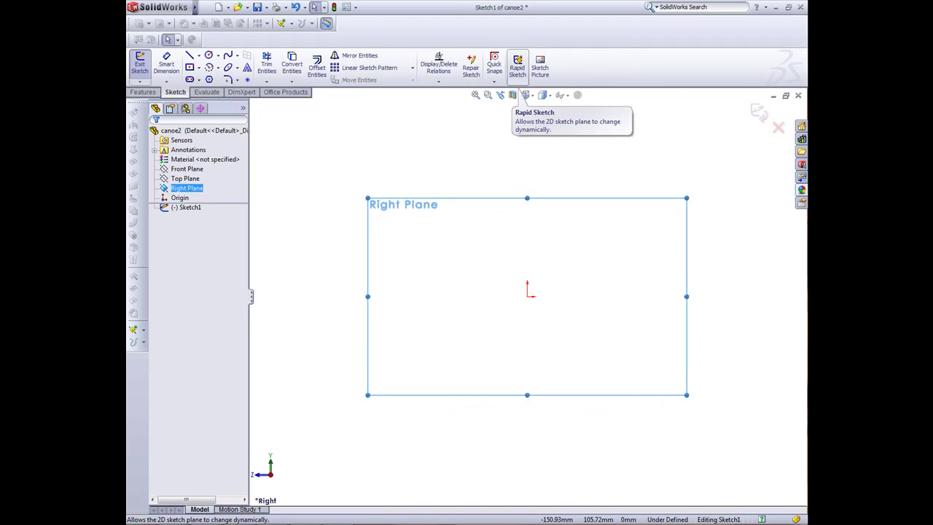
pyautogui.click(539, 67)
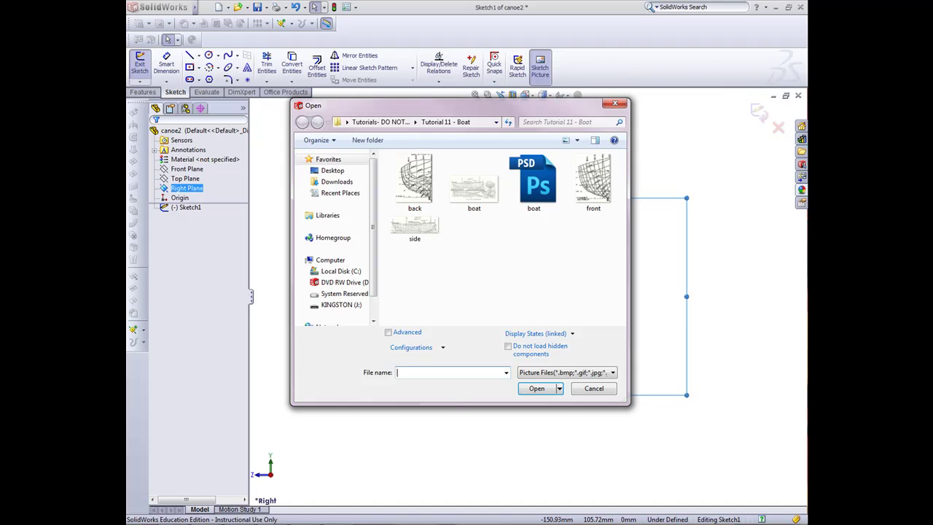
pyautogui.click(375, 122)
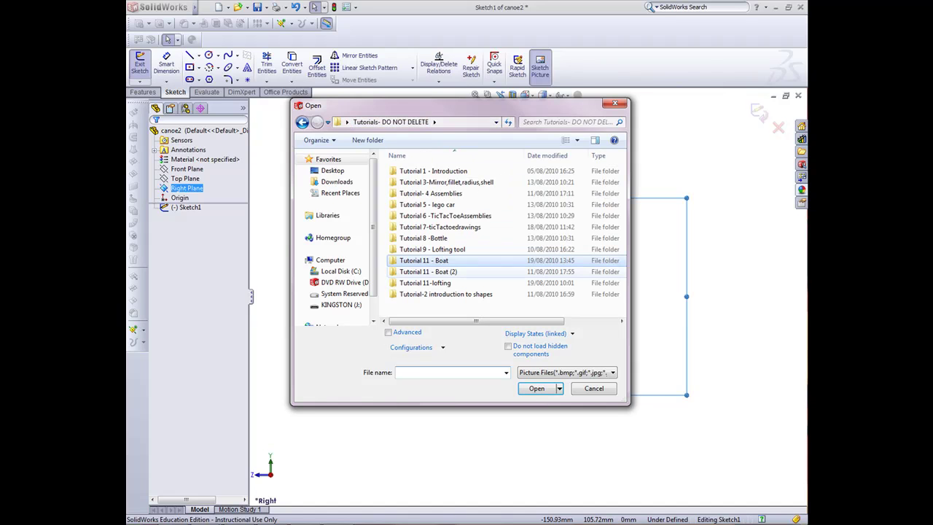
pyautogui.doubleClick(425, 283)
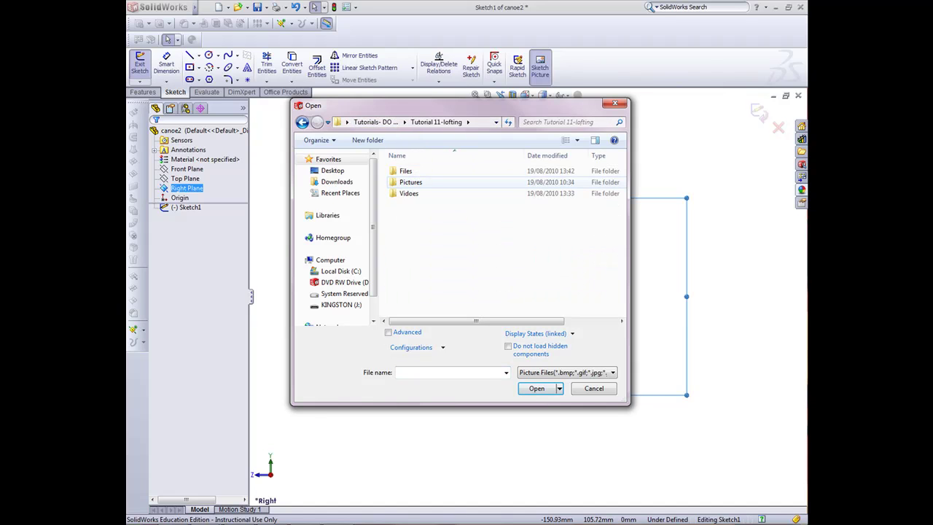
pyautogui.doubleClick(411, 181)
pyautogui.click(415, 235)
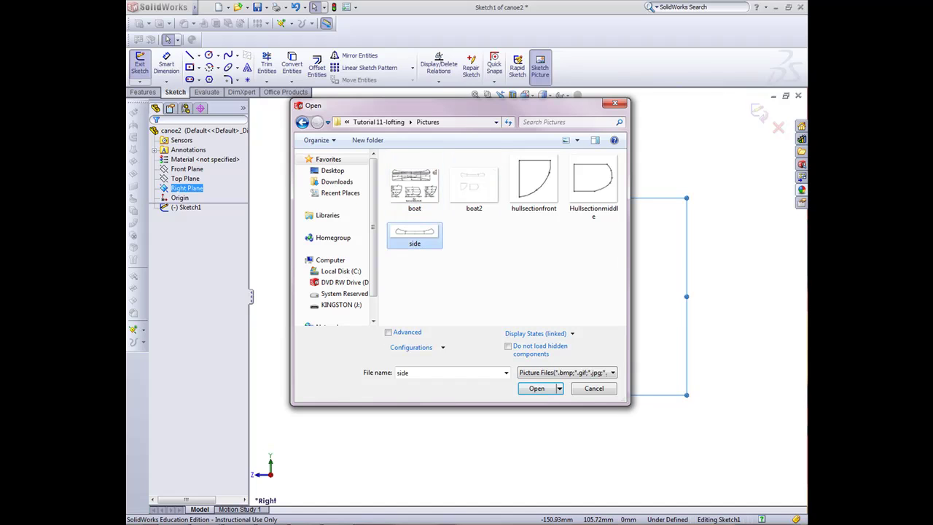
pyautogui.press('Return')
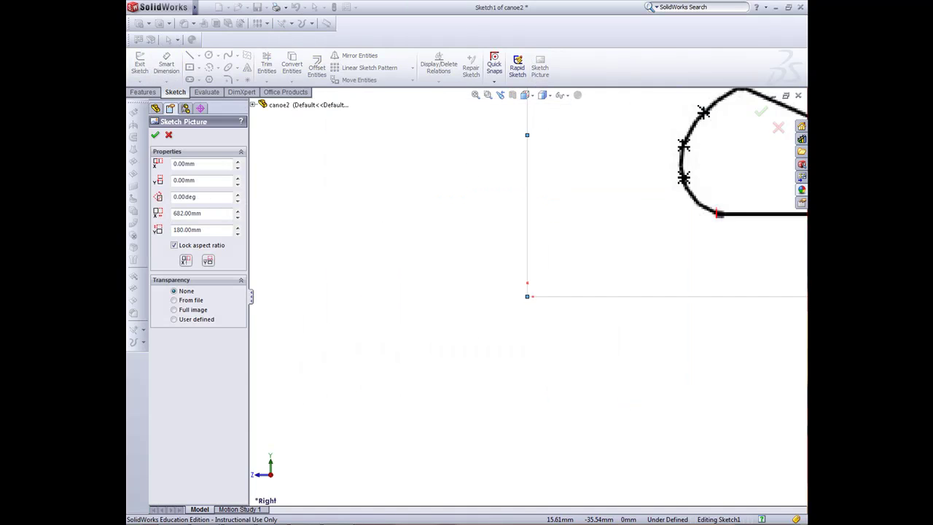
# Drag the side picture to sit just above the sketch origin and accept its placement
pyautogui.scroll(4, 527, 296)
pyautogui.moveTo(609, 294); pyautogui.dragTo(520, 250)
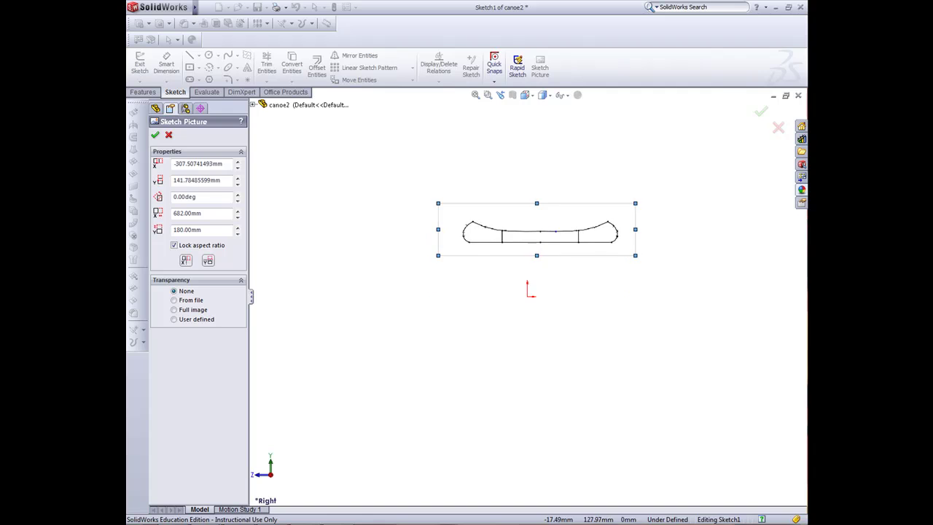
pyautogui.scroll(-4, 520, 249)
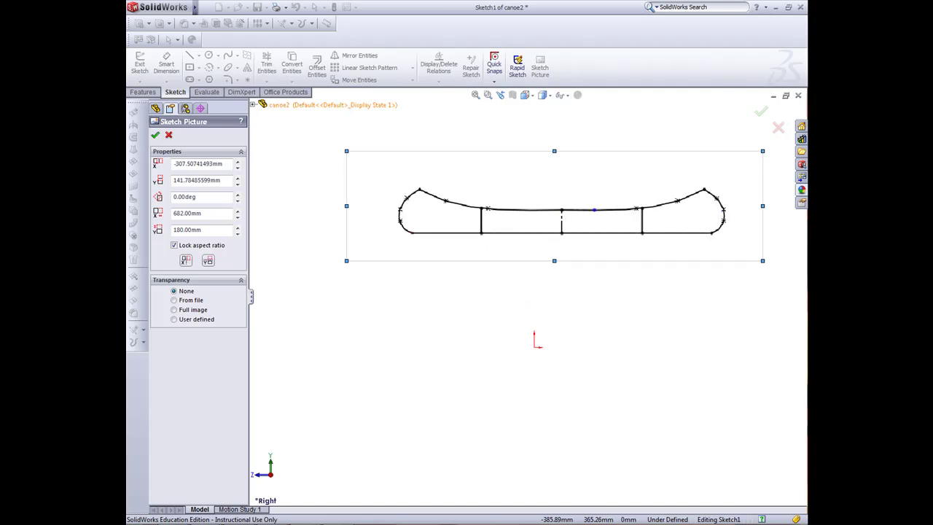
pyautogui.press('Return')
pyautogui.click(189, 55)
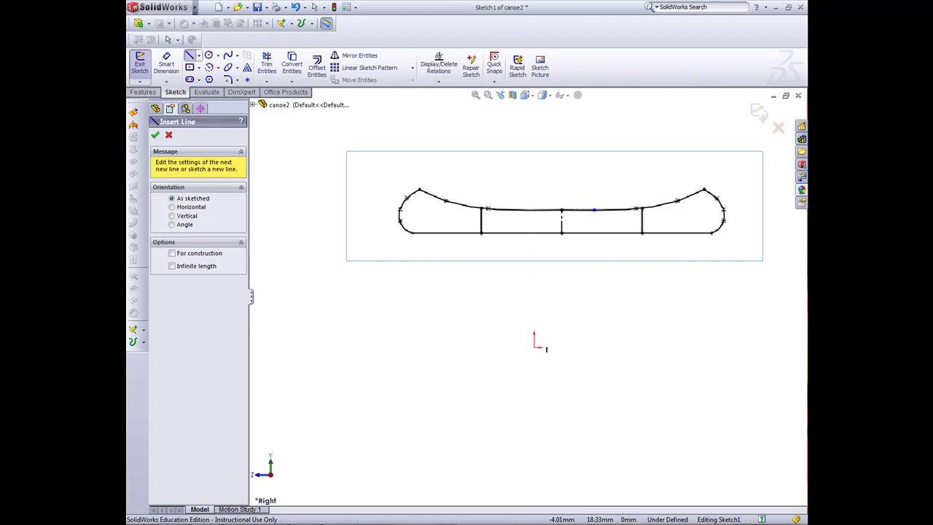
# Draw a horizontal line left from the origin and dimension it 130 mm
pyautogui.click(536, 348)
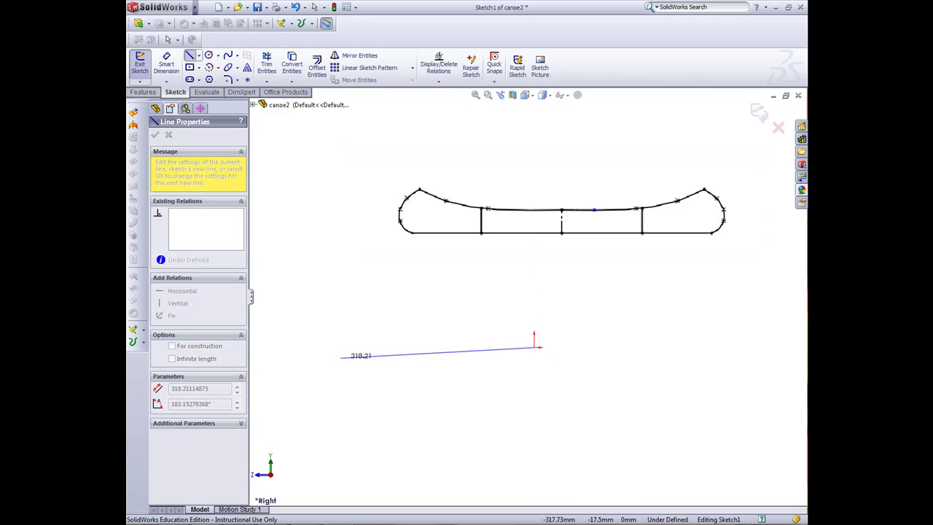
pyautogui.click(339, 349)
pyautogui.press('Escape')
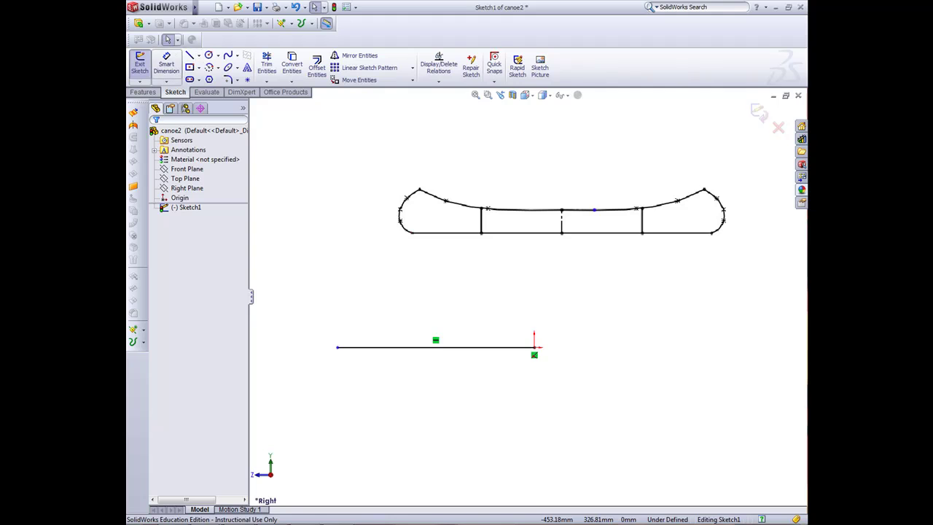
pyautogui.click(166, 64)
pyautogui.click(437, 347)
pyautogui.click(440, 442)
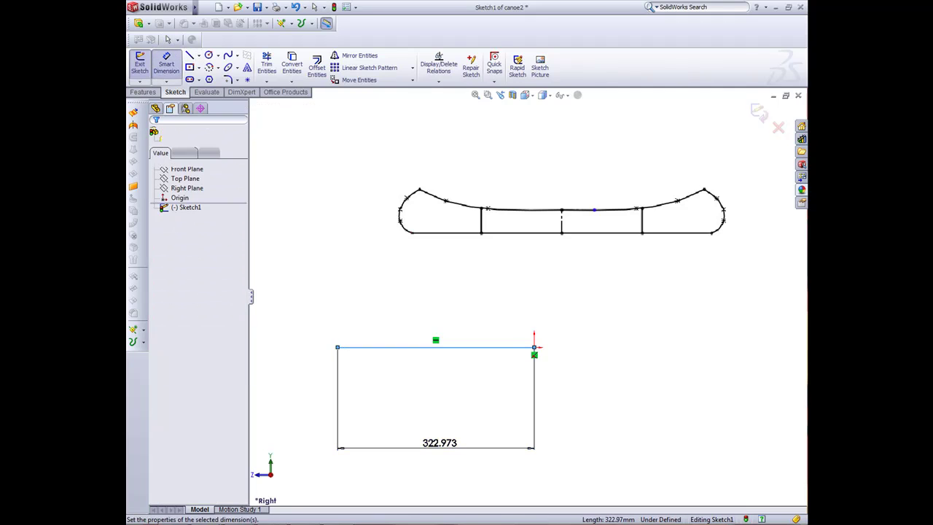
pyautogui.write('130')
pyautogui.press('Return')
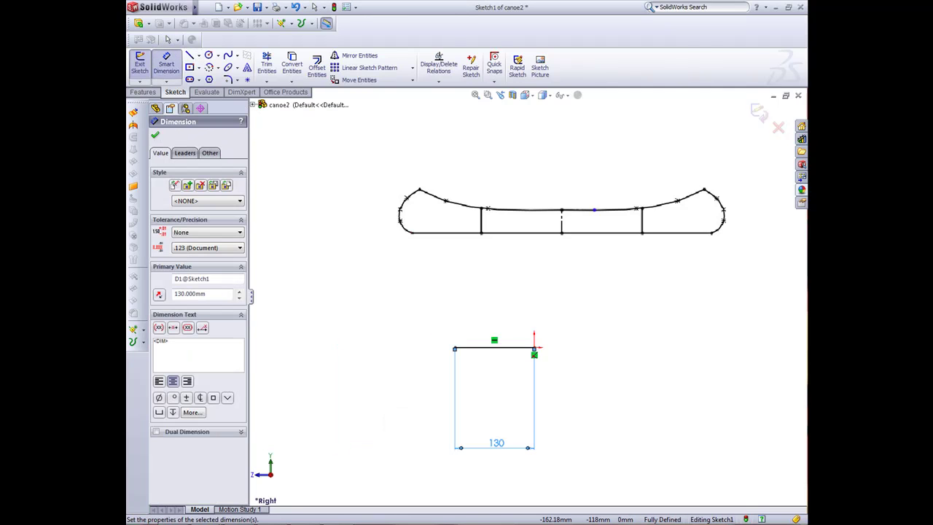
pyautogui.press('Escape')
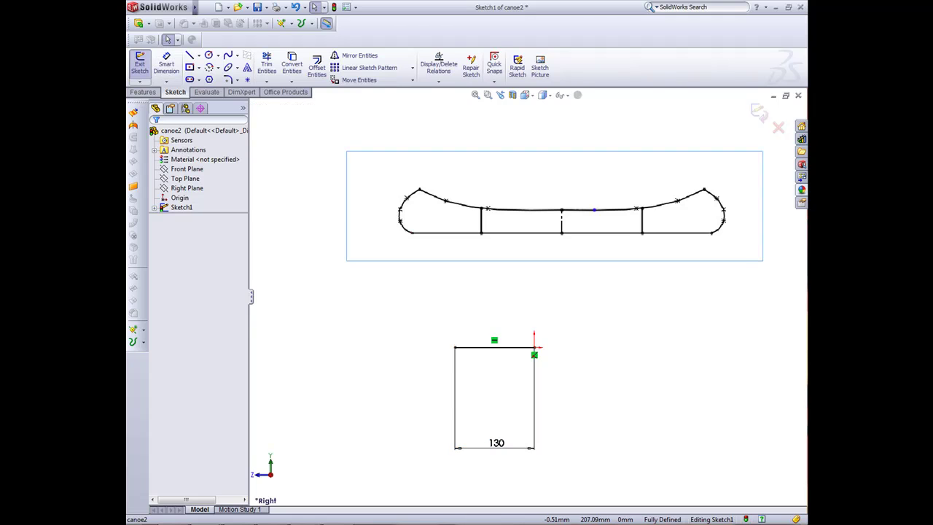
# Lower the canoe picture onto the 130 mm line and scale it to about 678.15 × 178.98 mm
pyautogui.click(553, 219)
pyautogui.moveTo(554, 219)
pyautogui.mouseDown()
pyautogui.moveTo(522, 260)
pyautogui.moveTo(516, 320)
pyautogui.moveTo(527, 330)
pyautogui.mouseUp()
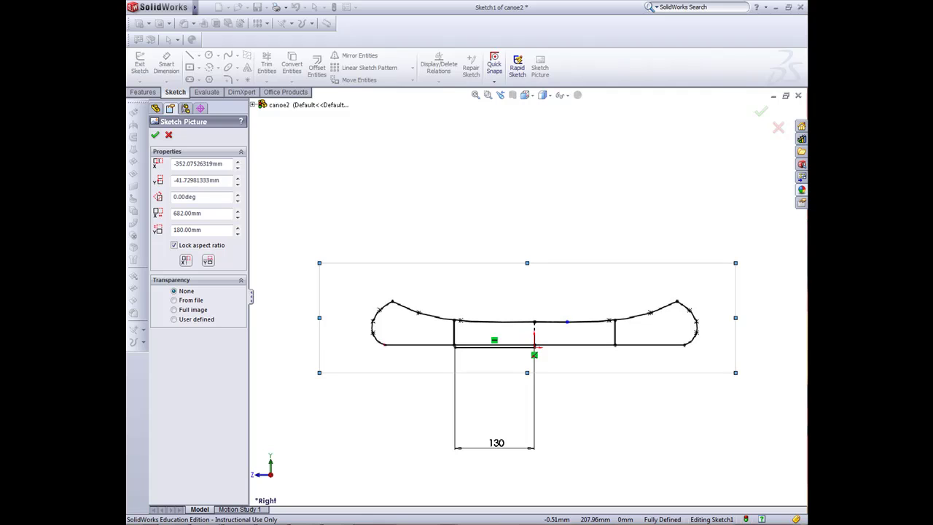
pyautogui.scroll(-3, 501, 324)
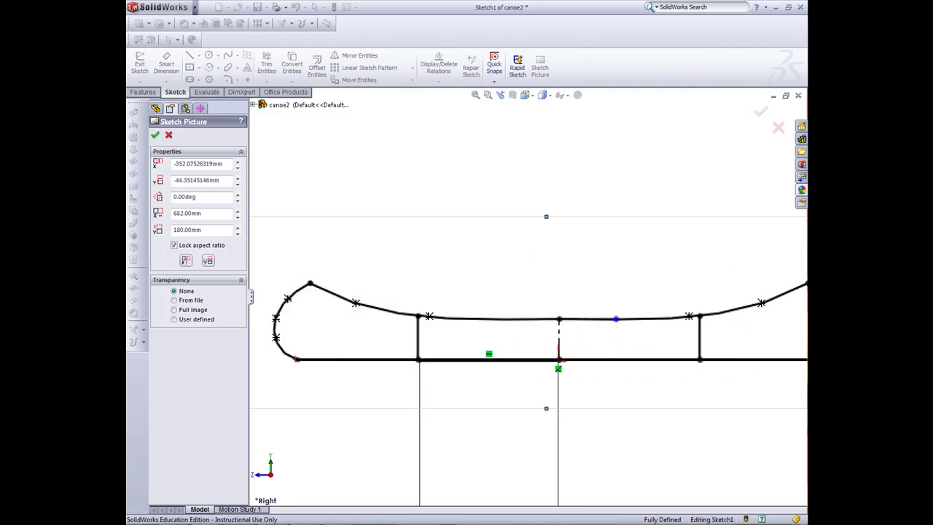
pyautogui.scroll(2, 525, 296)
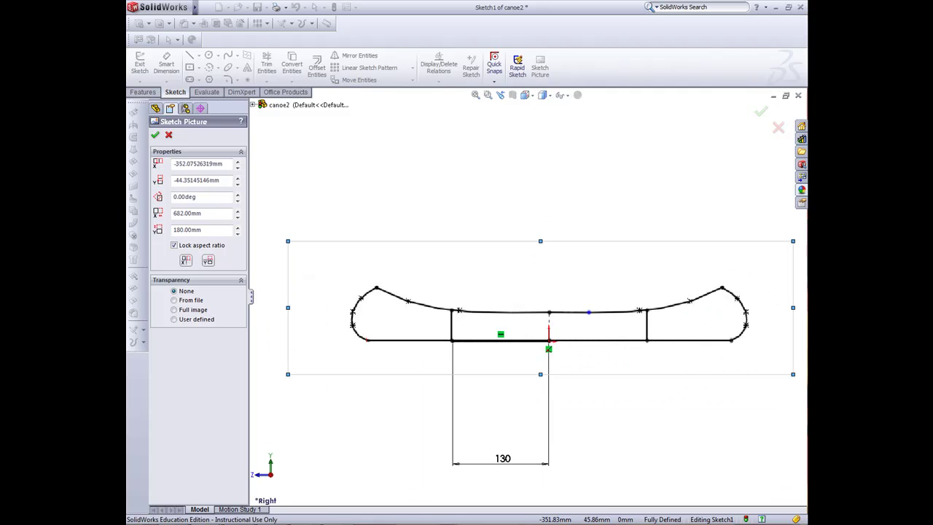
pyautogui.moveTo(287, 307); pyautogui.dragTo(291, 306)
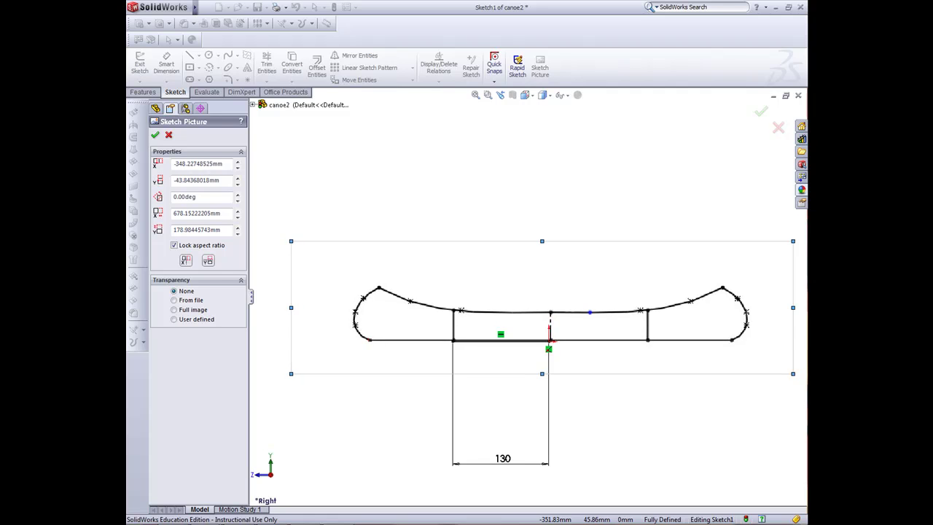
pyautogui.moveTo(510, 321); pyautogui.dragTo(508, 322)
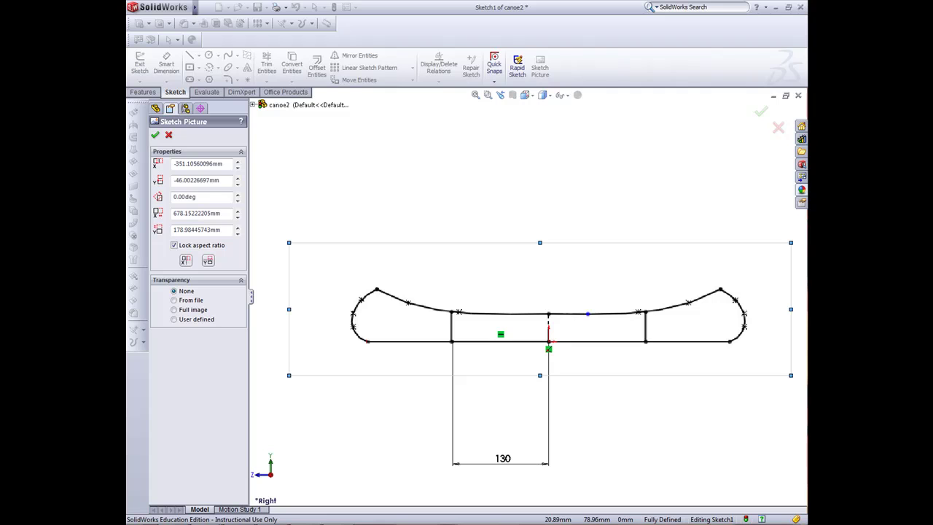
# Accept the picture and add a 130 mm line running right from the origin
pyautogui.click(154, 134)
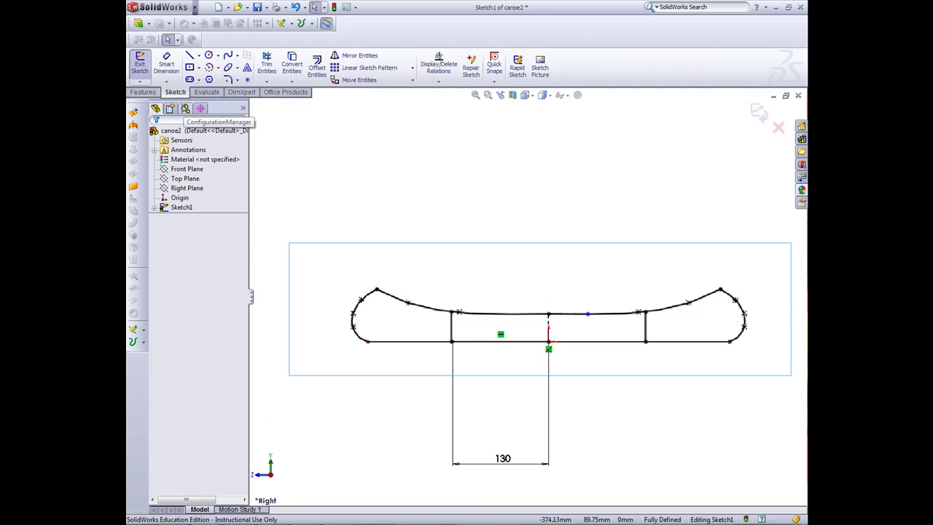
pyautogui.click(189, 56)
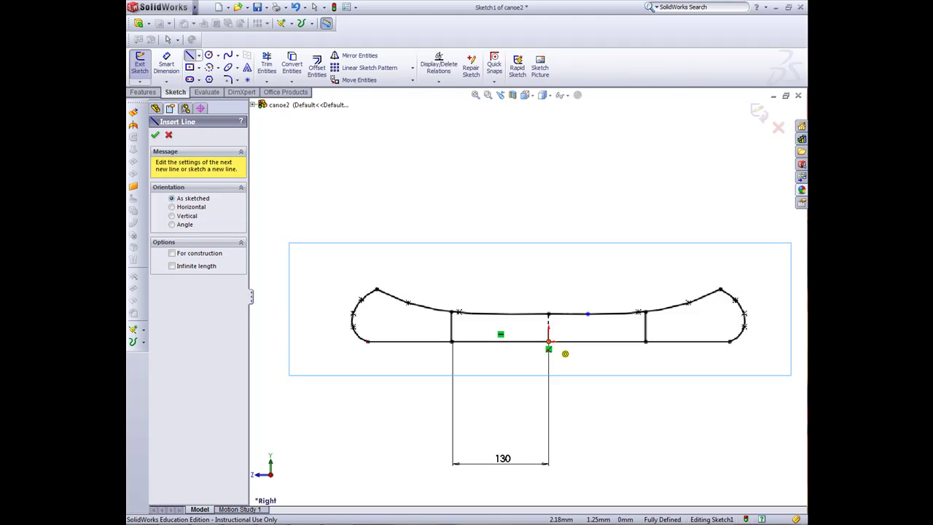
pyautogui.click(549, 341)
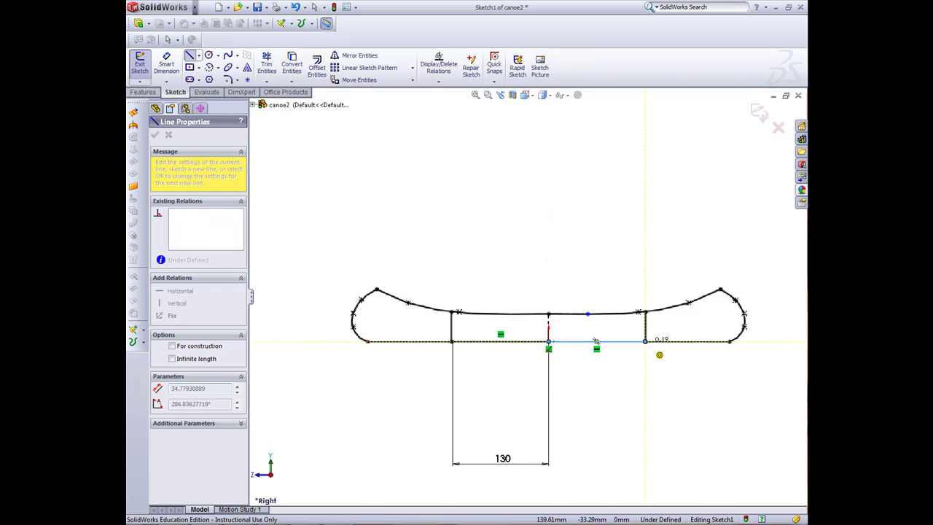
pyautogui.click(644, 341)
pyautogui.click(166, 64)
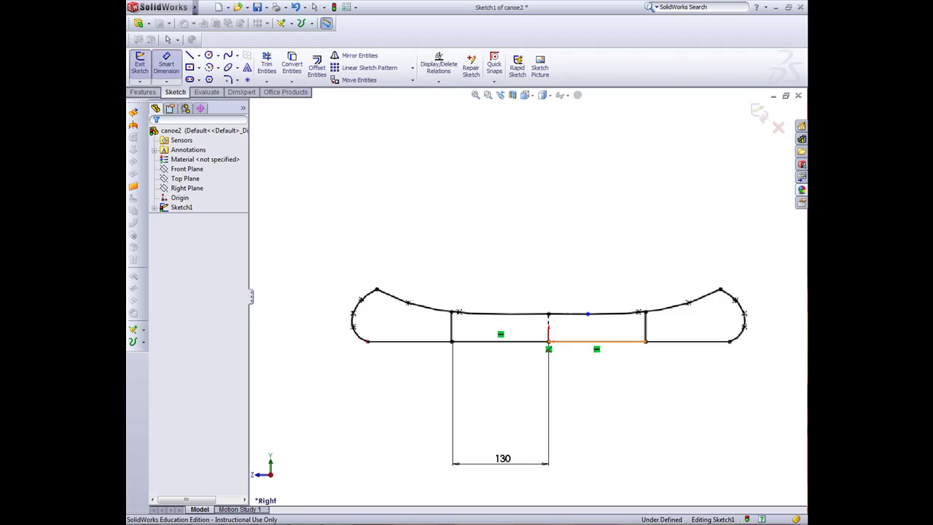
pyautogui.click(605, 341)
pyautogui.click(597, 459)
pyautogui.write('13')
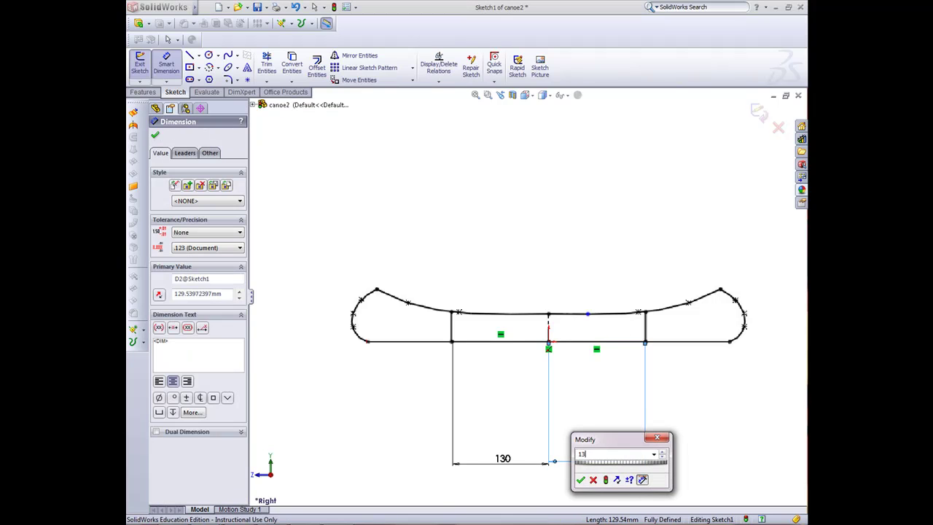
pyautogui.write('0')
pyautogui.press('Return')
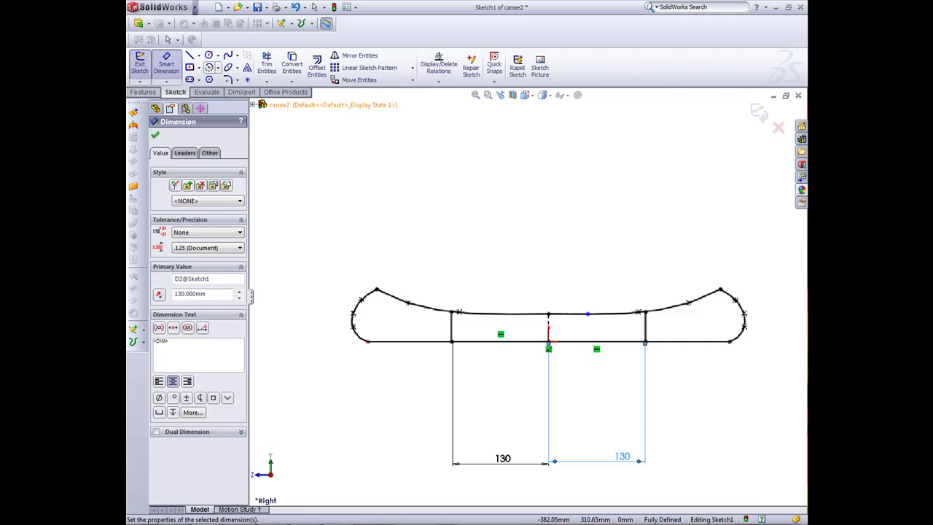
# Draw a vertical centerline up from the origin and exit the sketch
pyautogui.click(196, 55)
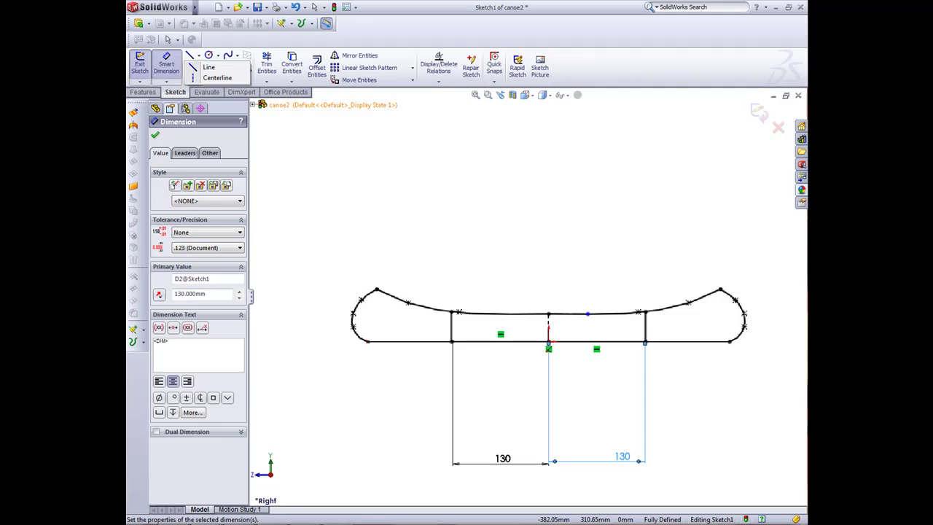
pyautogui.click(208, 67)
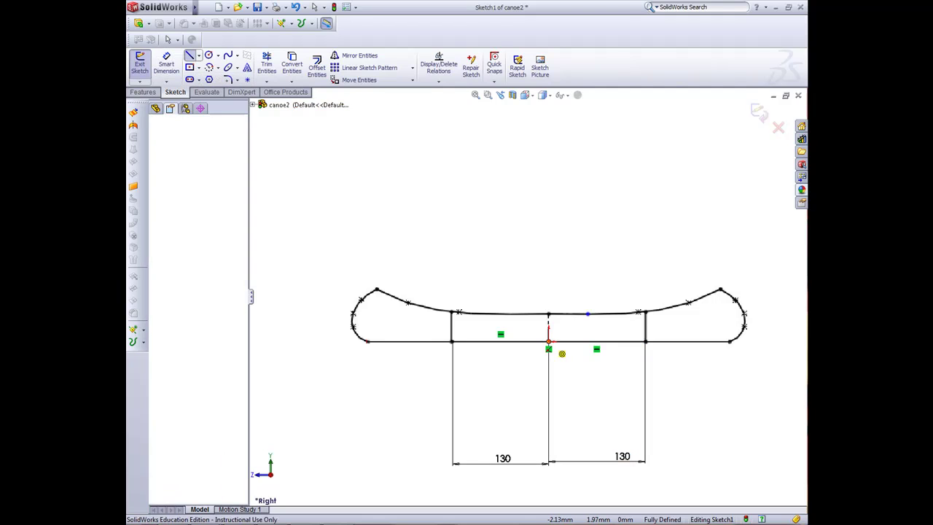
pyautogui.click(549, 341)
pyautogui.click(549, 314)
pyautogui.press('Escape')
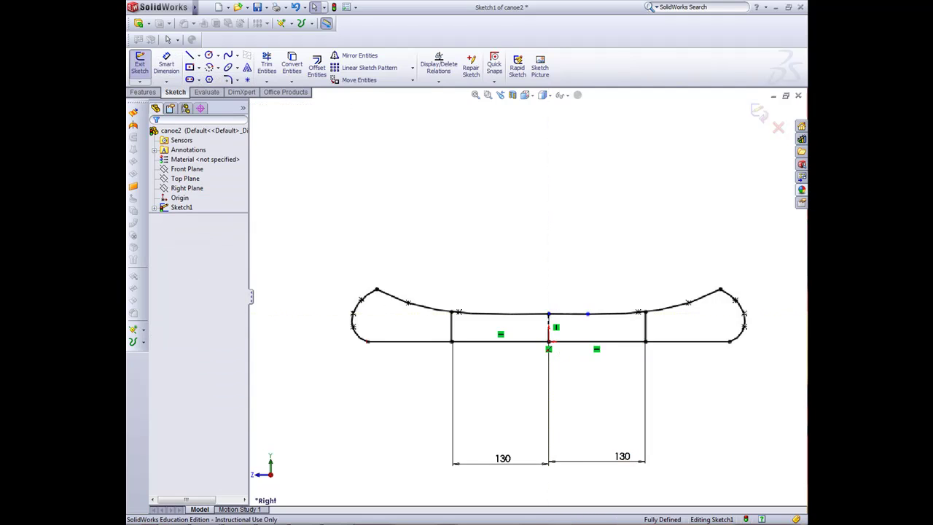
pyautogui.click(139, 64)
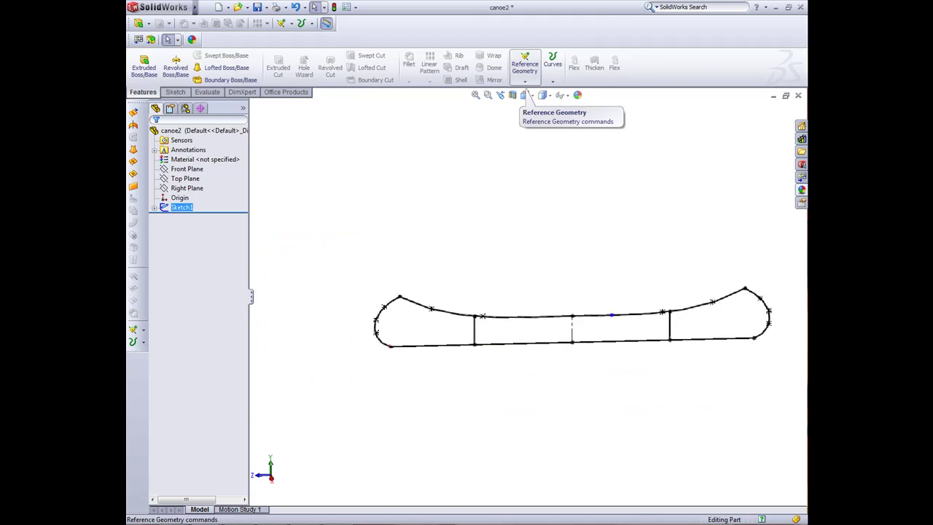
# Create Plane1 through the left cross-line's bottom point, perpendicular to the left bottom line
pyautogui.click(525, 73)
pyautogui.click(536, 92)
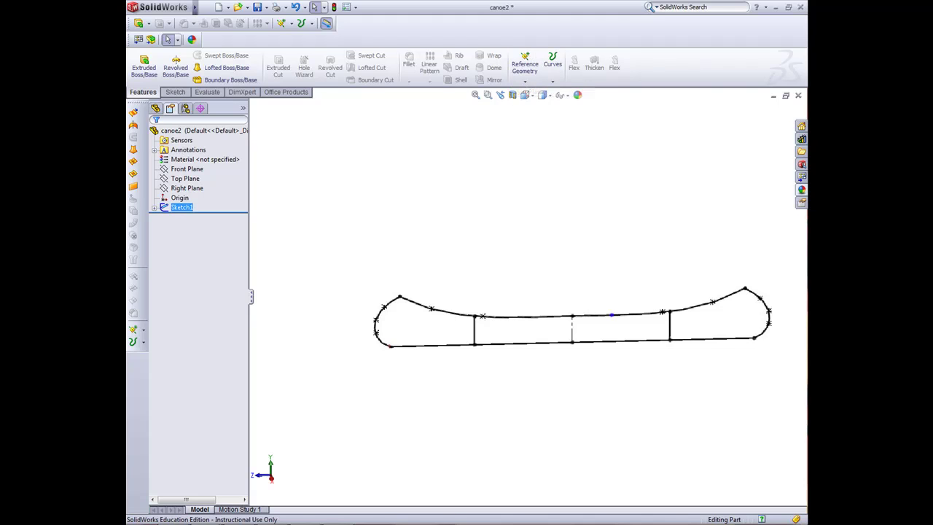
pyautogui.click(475, 343)
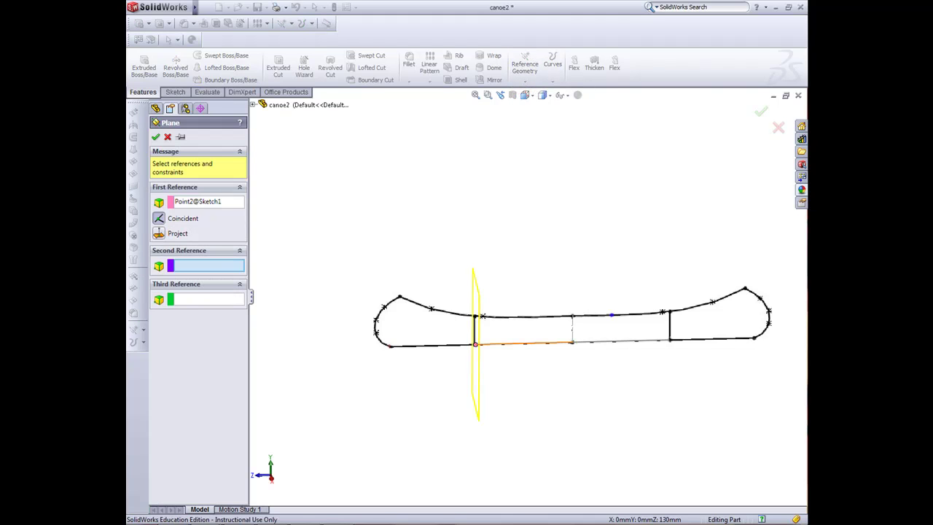
pyautogui.click(523, 343)
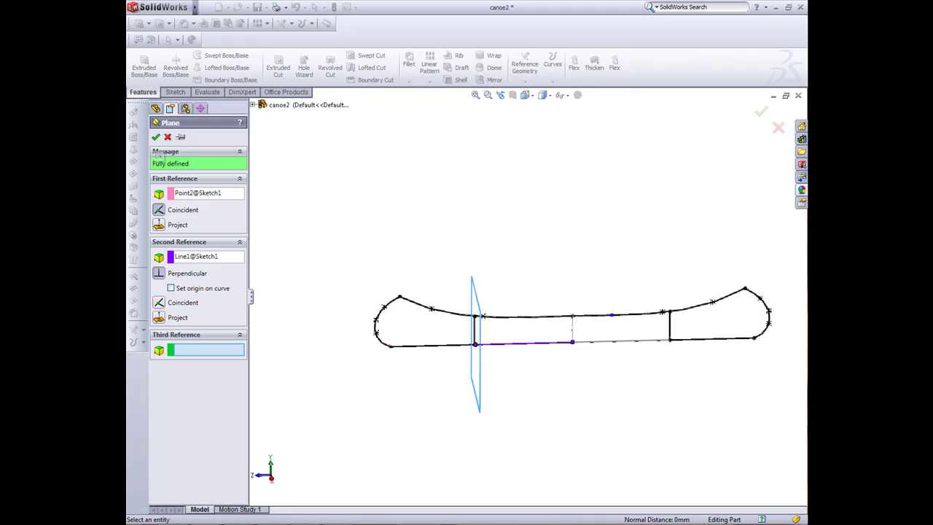
pyautogui.click(155, 137)
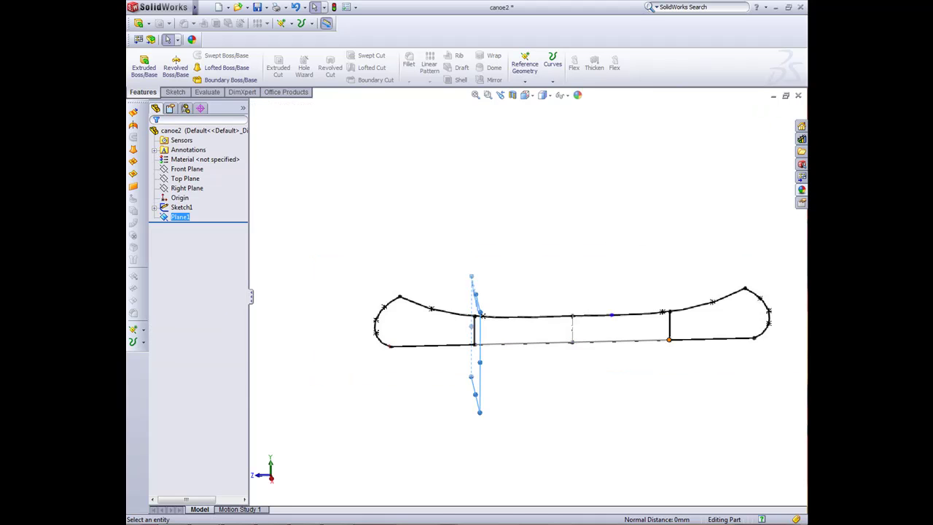
# Create Plane2 through the right line's endpoint, perpendicular to the bottom line, after a failed attempt
pyautogui.click(525, 65)
pyautogui.click(532, 88)
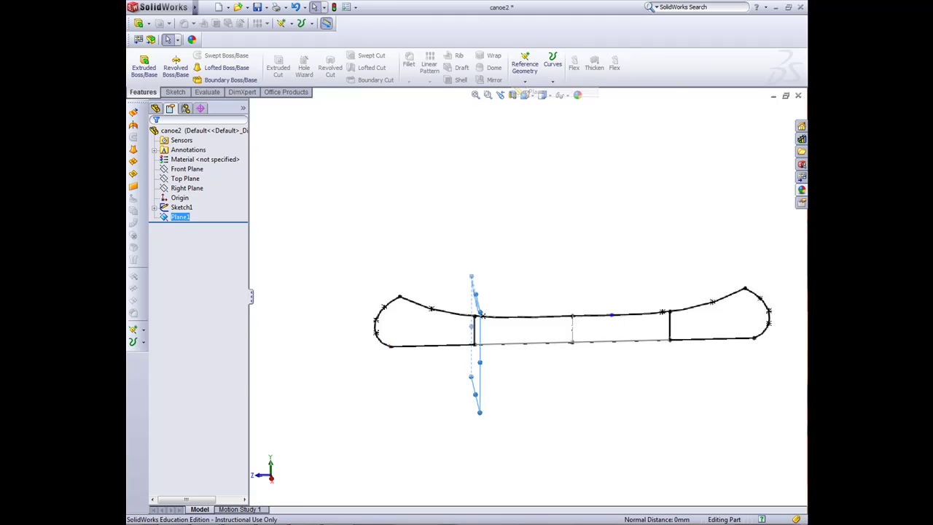
pyautogui.click(668, 340)
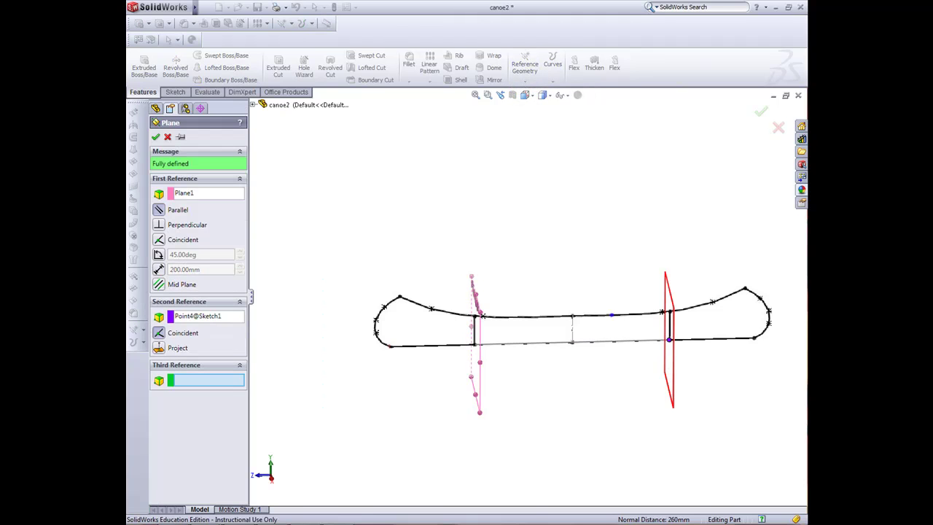
pyautogui.click(627, 340)
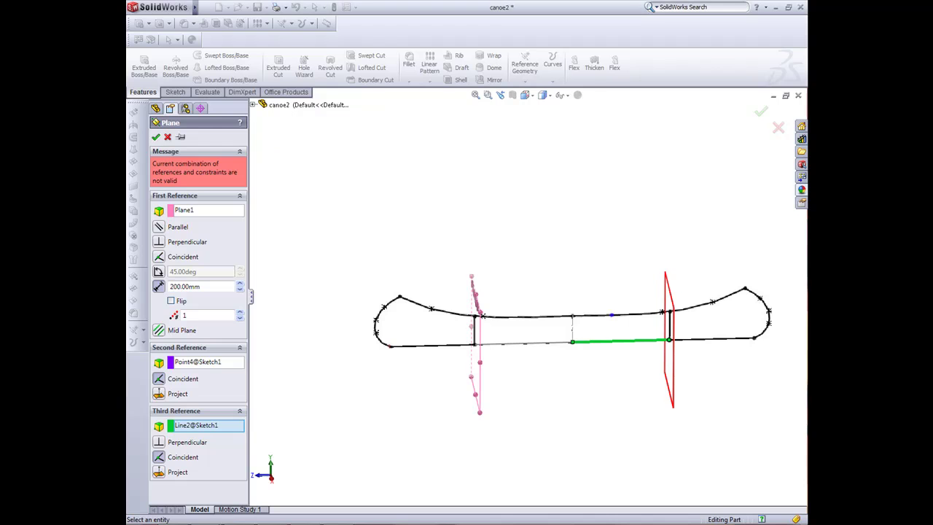
pyautogui.press('Escape')
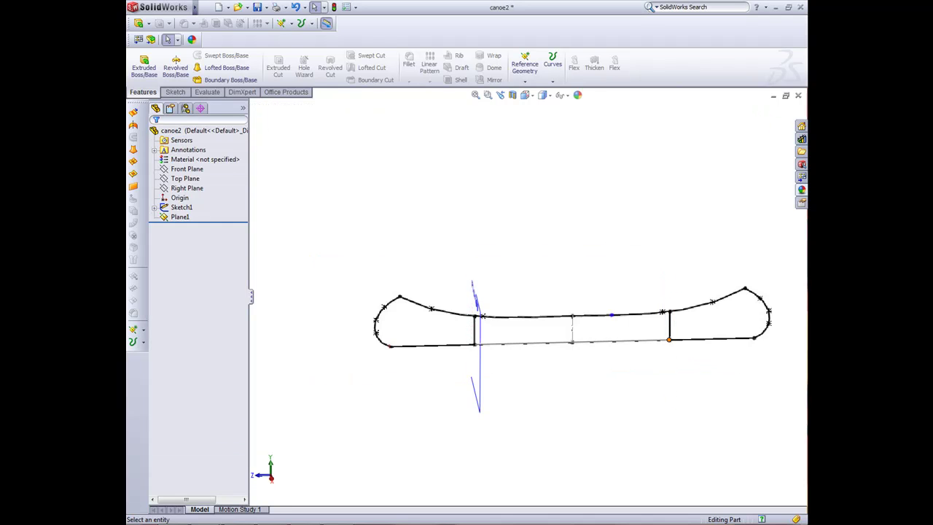
pyautogui.click(524, 66)
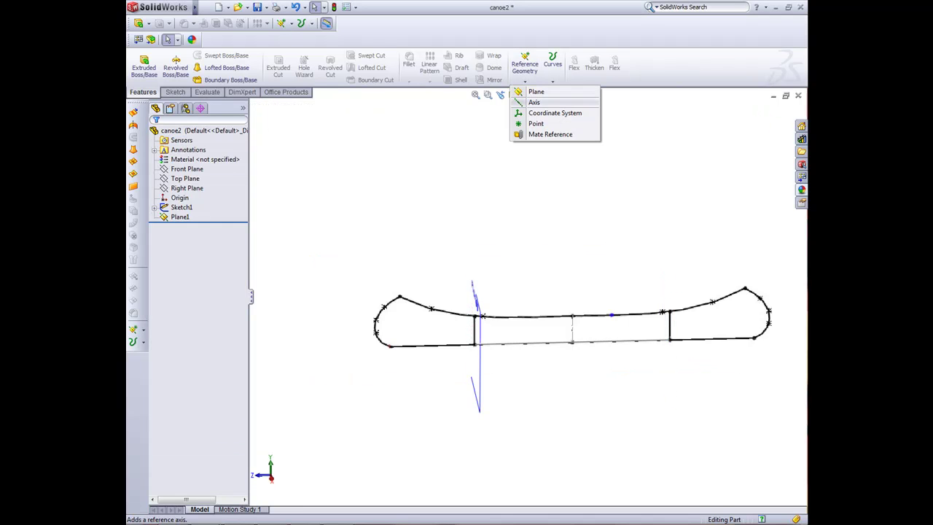
pyautogui.click(536, 91)
pyautogui.click(668, 340)
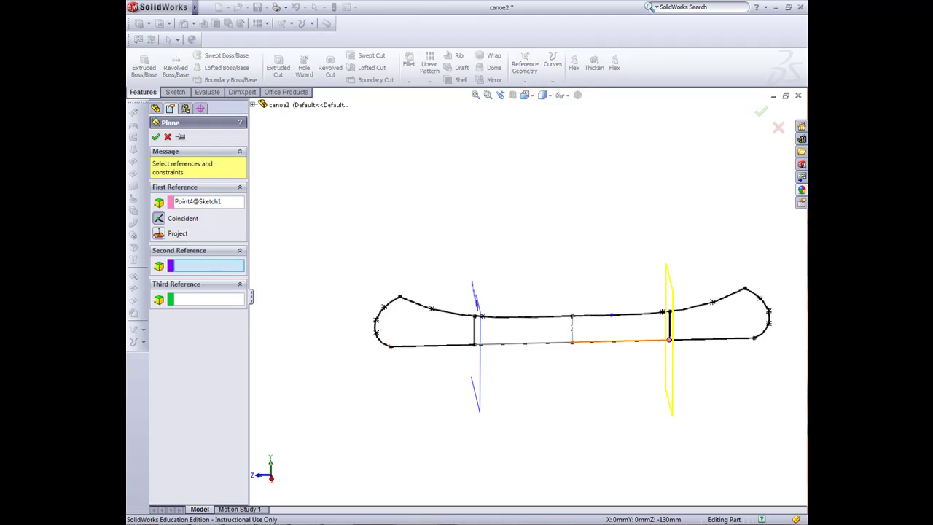
pyautogui.click(619, 340)
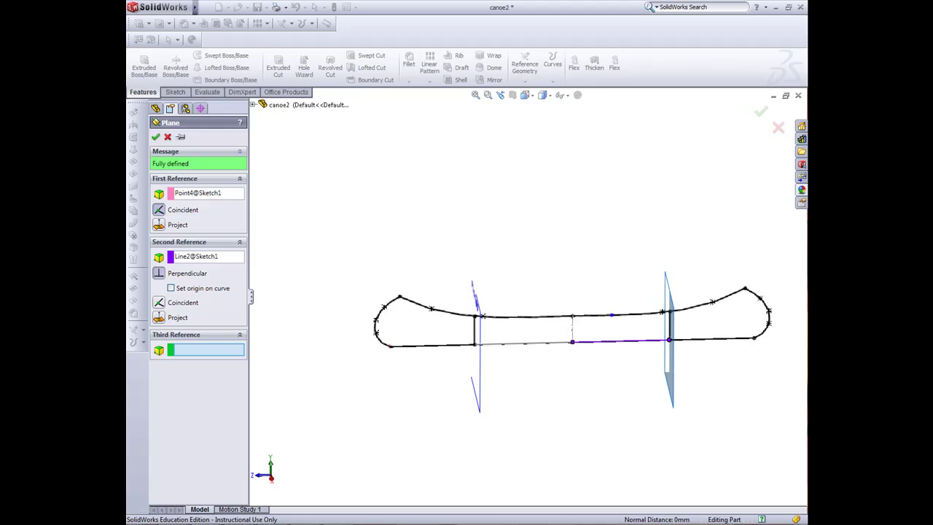
pyautogui.click(155, 136)
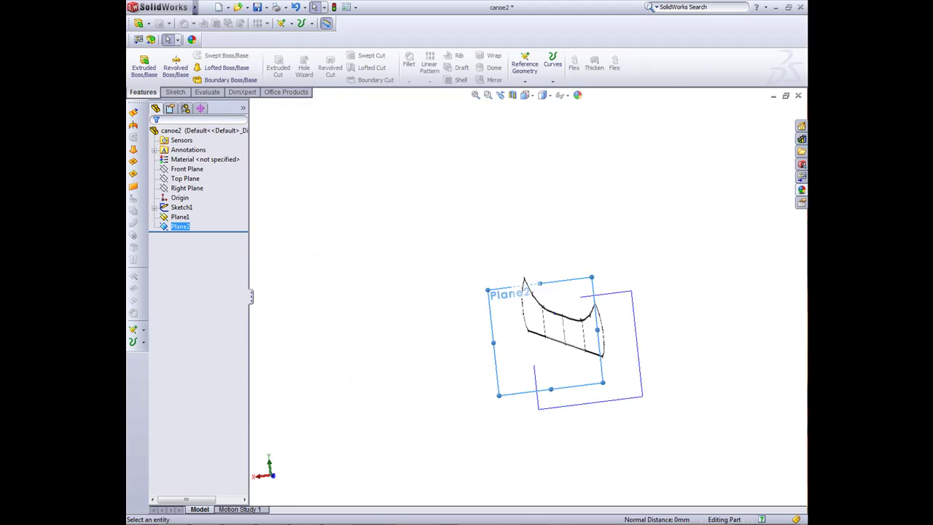
pyautogui.press('Left')
pyautogui.press('Left')
pyautogui.press('Left')
pyautogui.press('Left')
pyautogui.press('Left')
pyautogui.press('Left')
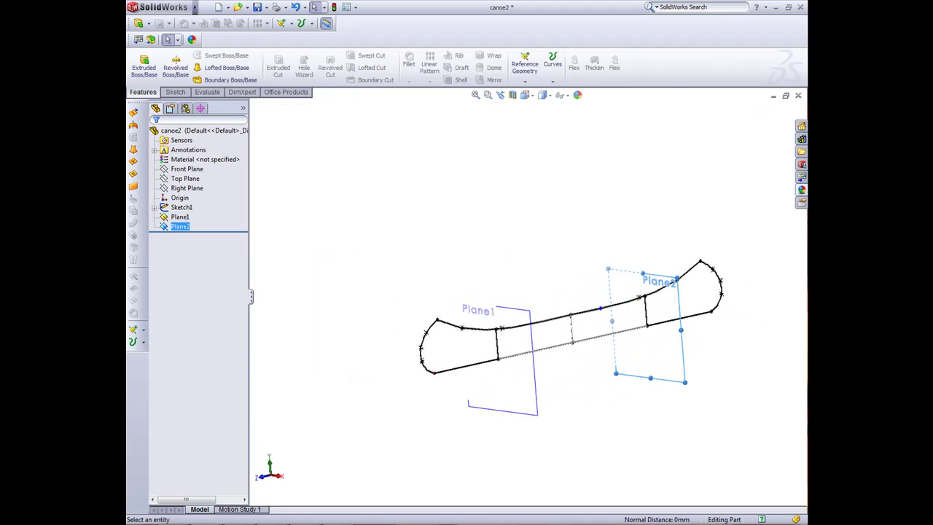
pyautogui.keyDown('ctrl'); pyautogui.click(185, 178); pyautogui.keyUp('ctrl')
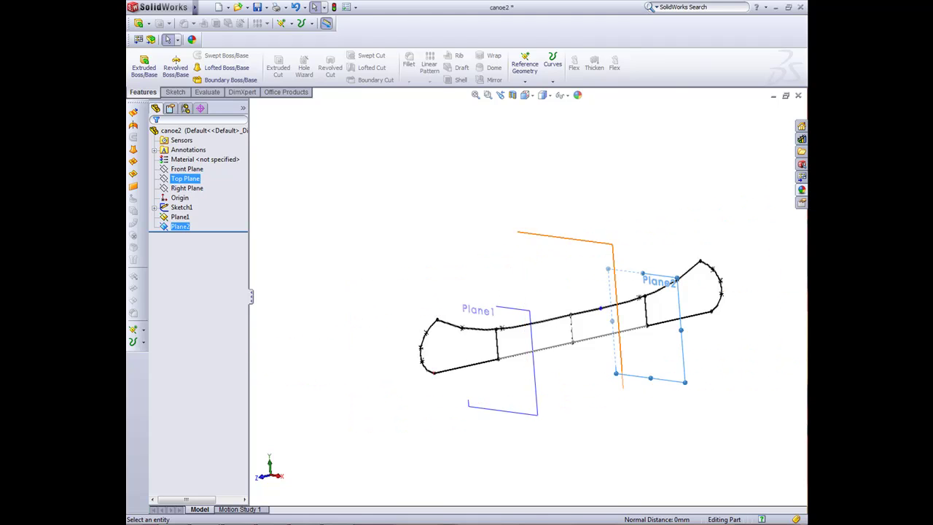
pyautogui.keyDown('ctrl'); pyautogui.click(187, 168); pyautogui.keyUp('ctrl')
pyautogui.press('Escape')
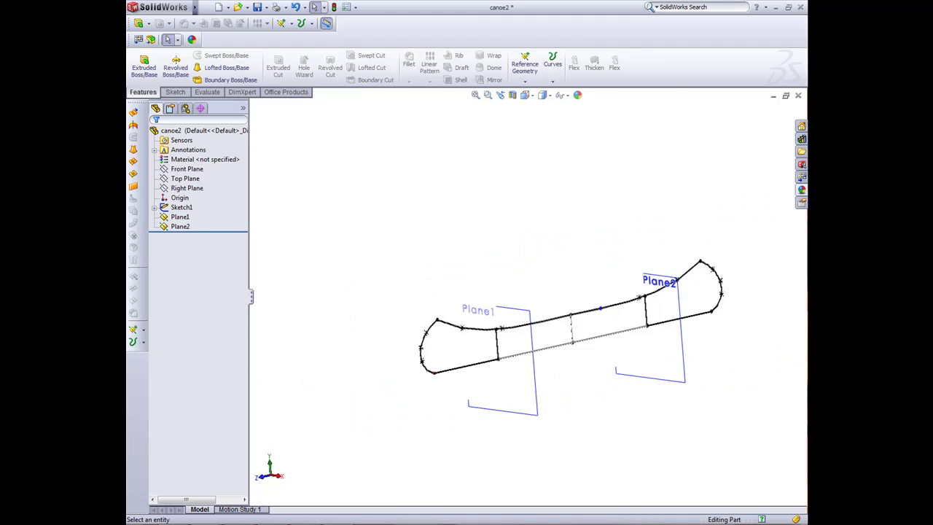
pyautogui.hotkey('ctrl', '4')
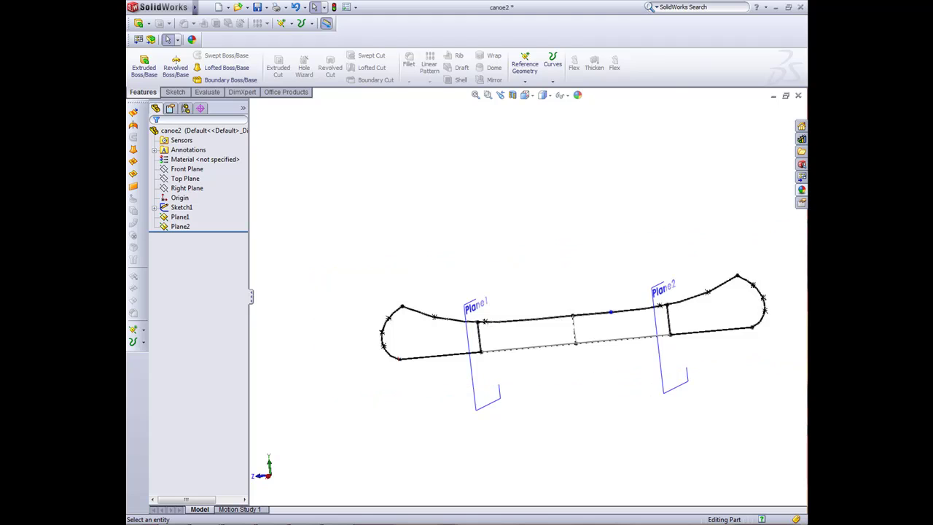
pyautogui.press('Left')
pyautogui.press('Left')
pyautogui.press('Left')
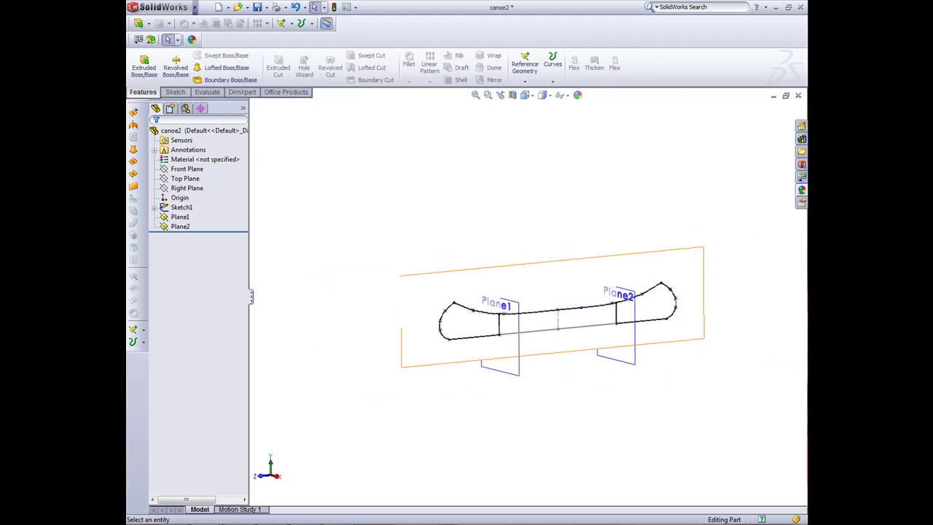
pyautogui.hotkey('shift', 'z')
pyautogui.press('z')
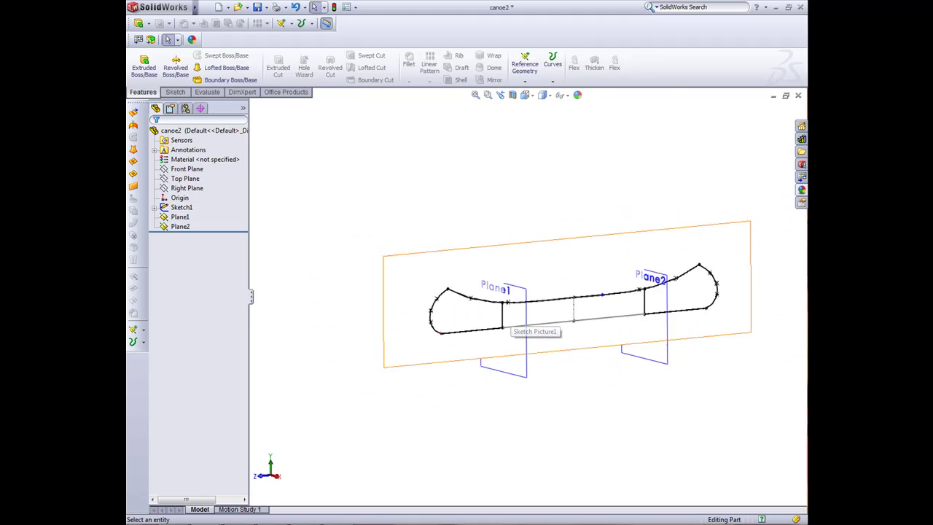
pyautogui.click(525, 306)
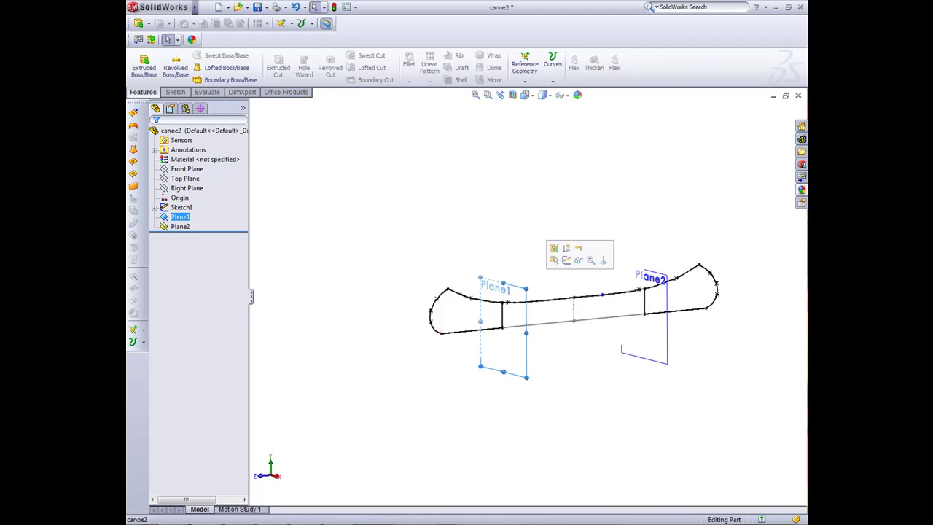
# Start a sketch on Plane1 and insert the hullsectionfront picture
pyautogui.click(566, 260)
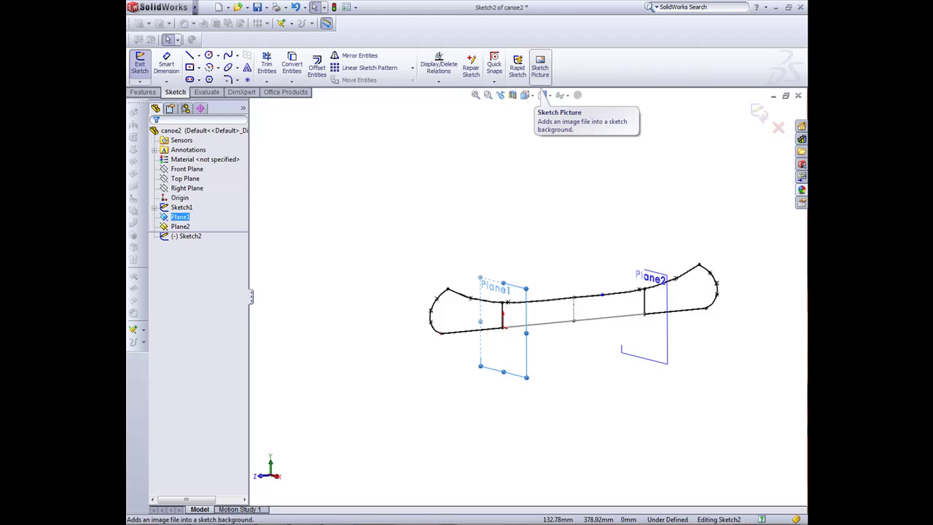
pyautogui.click(539, 69)
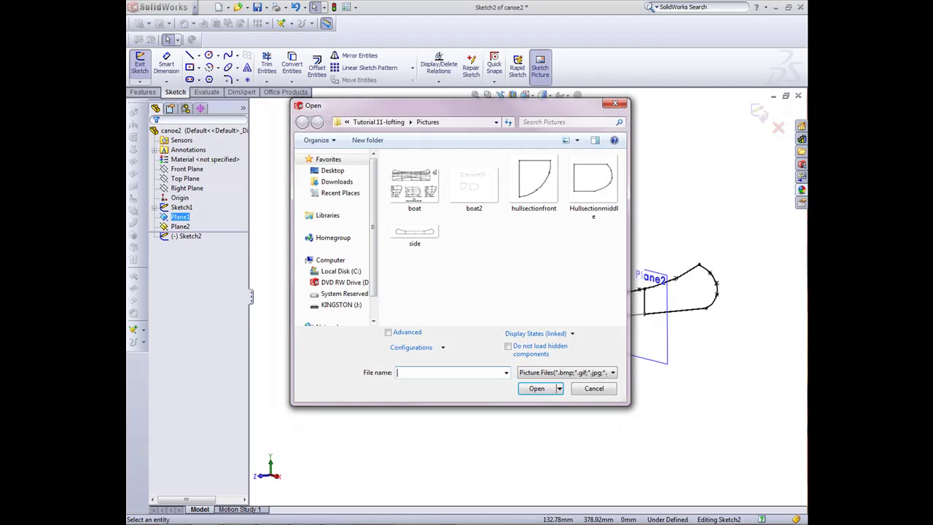
pyautogui.click(533, 181)
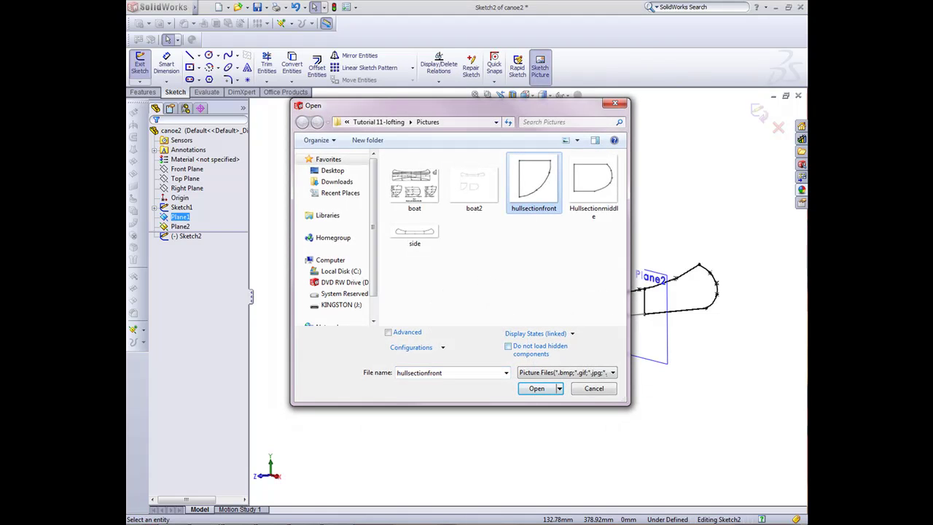
pyautogui.press('Return')
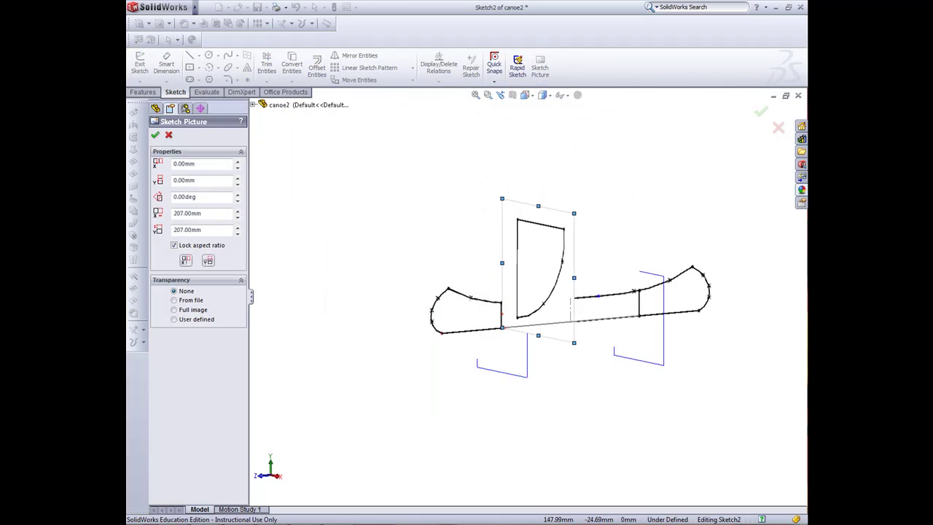
# Move and scale the picture to about 54.09 mm square beside the left cross-line
pyautogui.moveTo(567, 267); pyautogui.dragTo(544, 284)
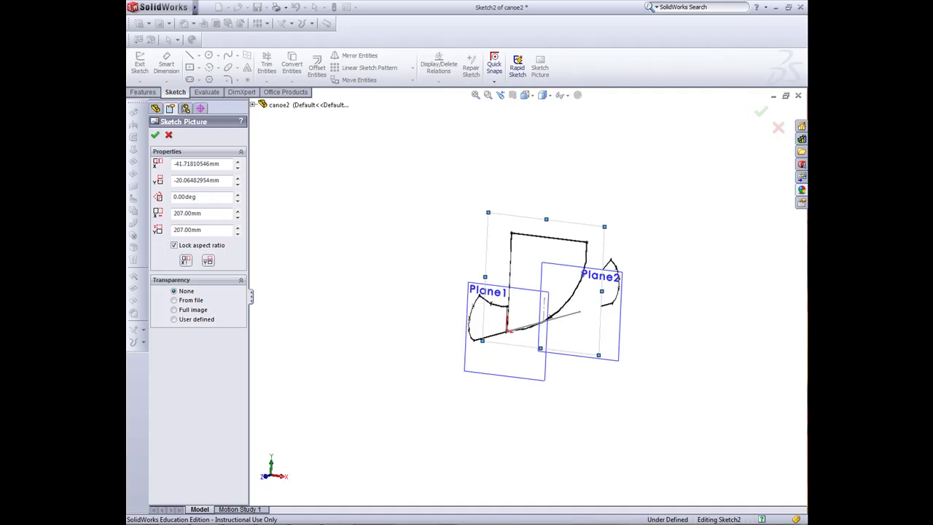
pyautogui.moveTo(546, 219)
pyautogui.mouseDown()
pyautogui.moveTo(541, 316)
pyautogui.moveTo(516, 318)
pyautogui.mouseUp()
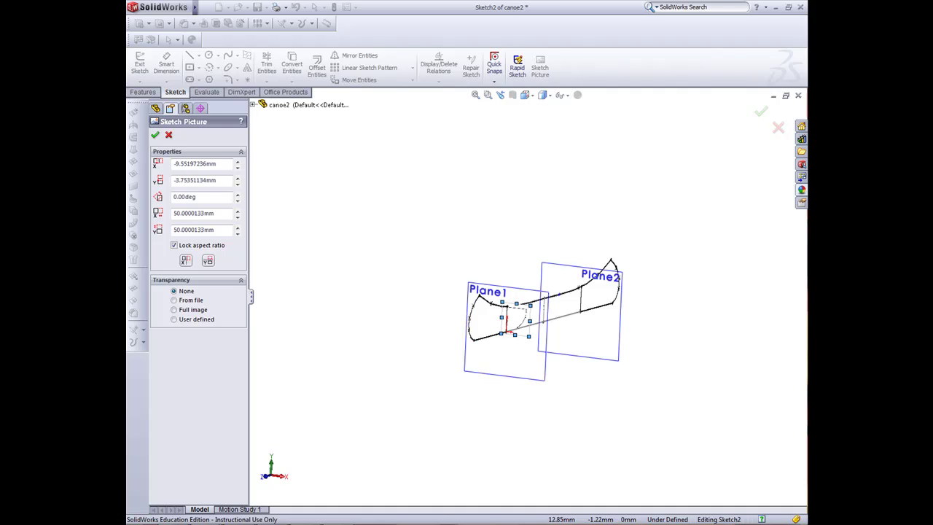
pyautogui.moveTo(501, 333); pyautogui.dragTo(499, 335)
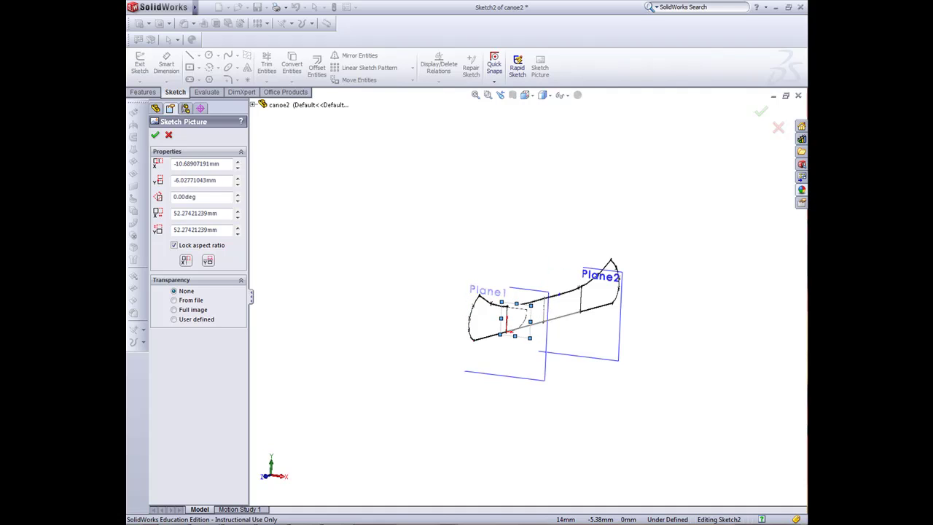
pyautogui.scroll(-6, 527, 307)
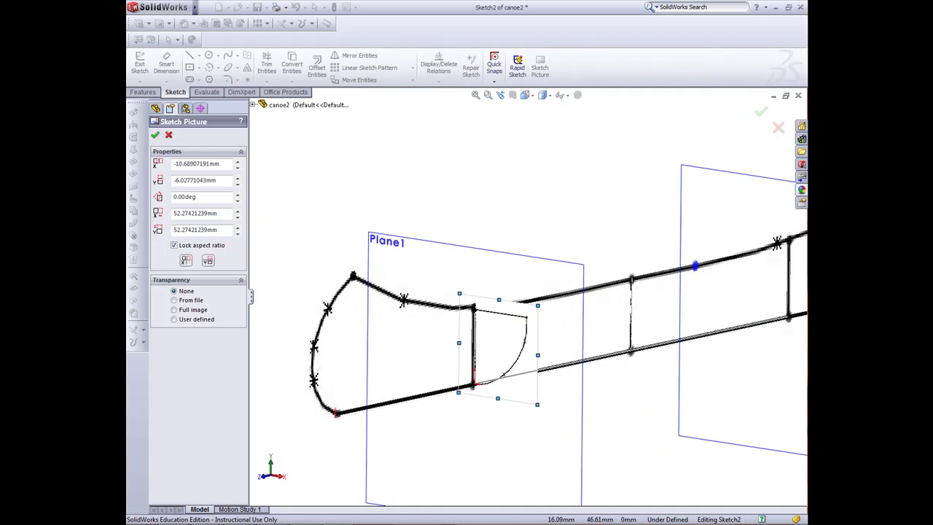
pyautogui.moveTo(537, 305); pyautogui.dragTo(540, 301)
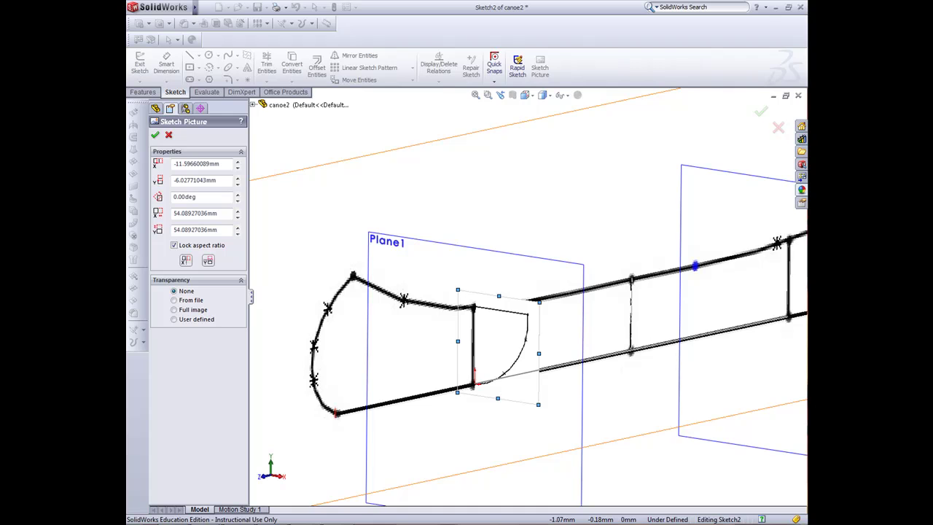
pyautogui.press('f')
pyautogui.press('Return')
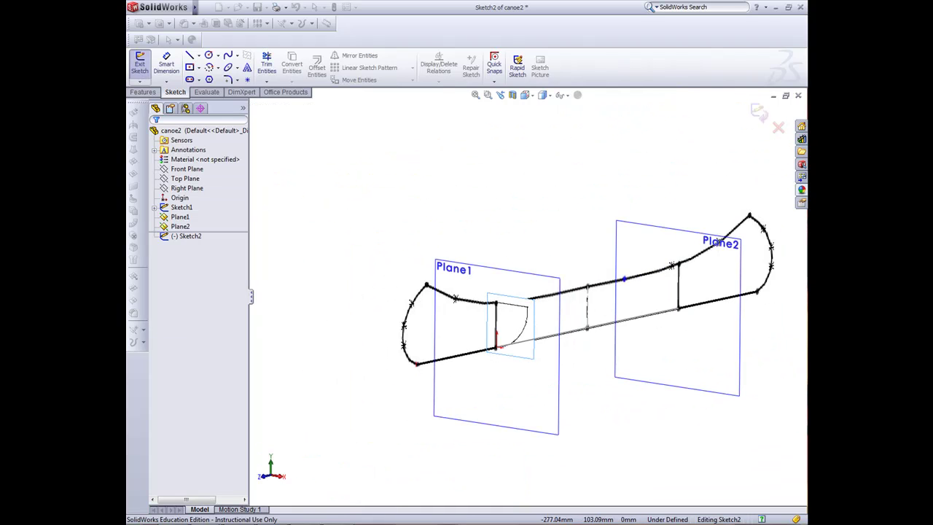
pyautogui.moveTo(583, 321)
pyautogui.mouseDown(button='middle')
pyautogui.moveTo(655, 320)
pyautogui.moveTo(576, 328)
pyautogui.moveTo(627, 306)
pyautogui.mouseUp(button='middle')
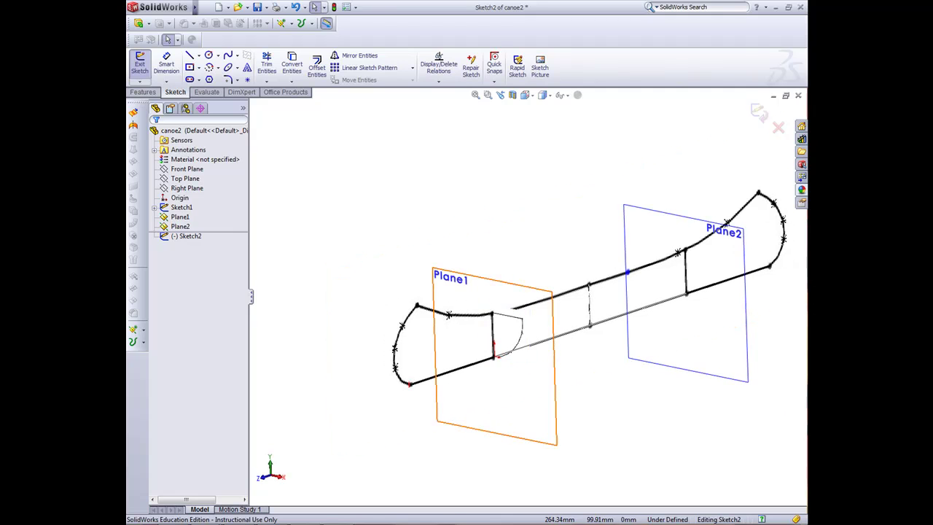
# Close the sketch and insert the Hullsectionmiddle picture into a new Front Plane sketch
pyautogui.click(139, 64)
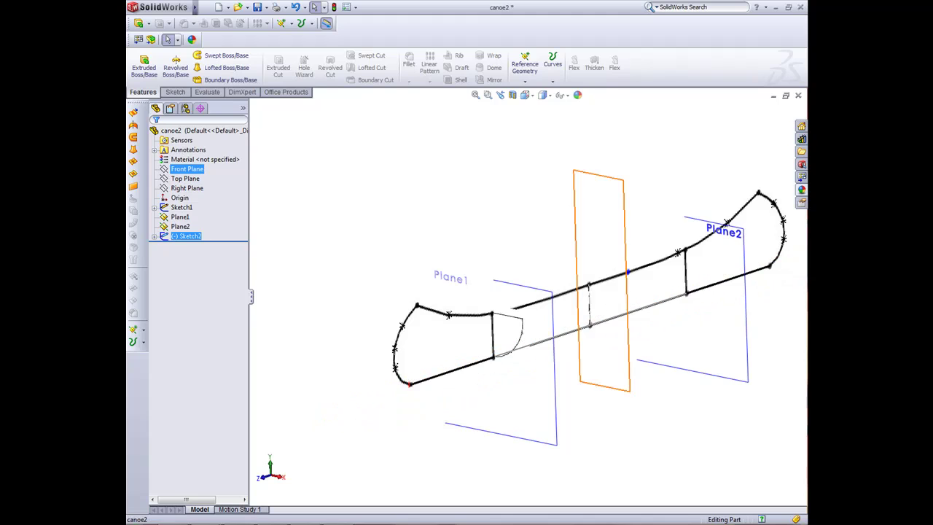
pyautogui.click(187, 168)
pyautogui.click(195, 156)
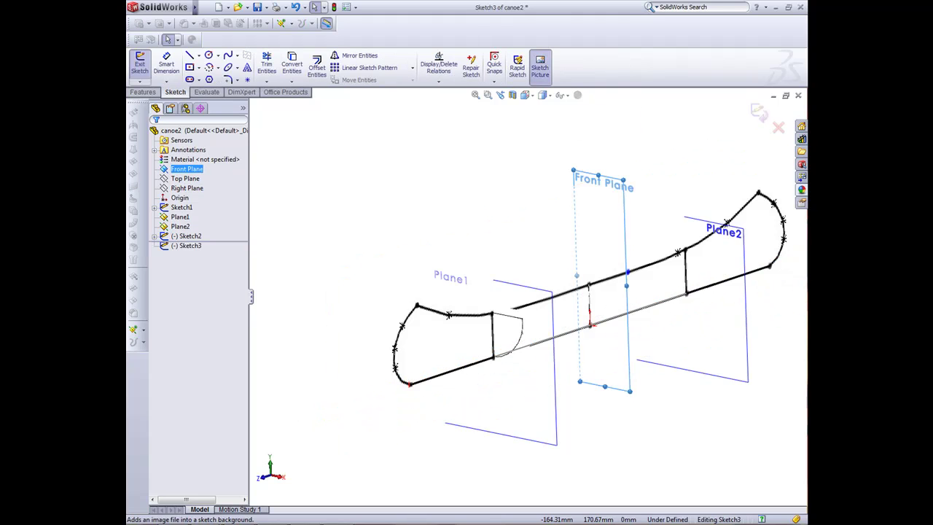
pyautogui.click(539, 65)
pyautogui.click(592, 182)
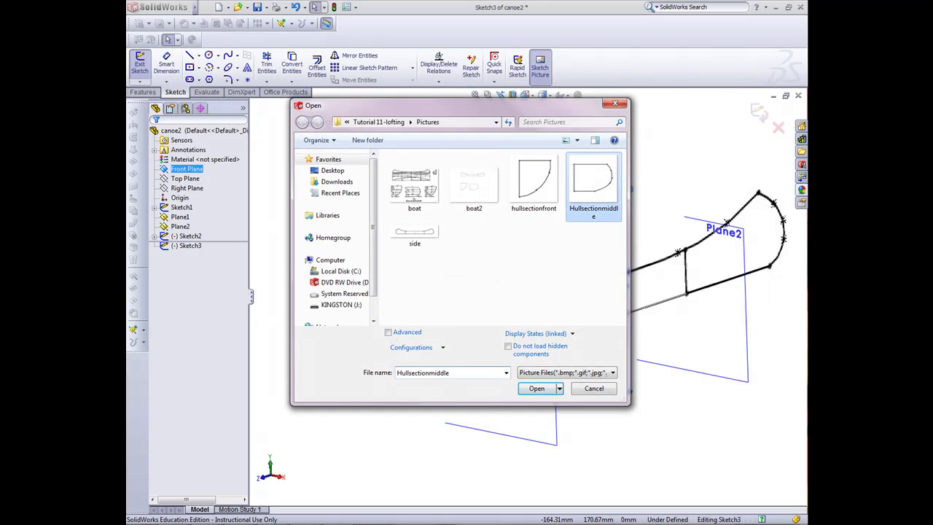
pyautogui.press('Return')
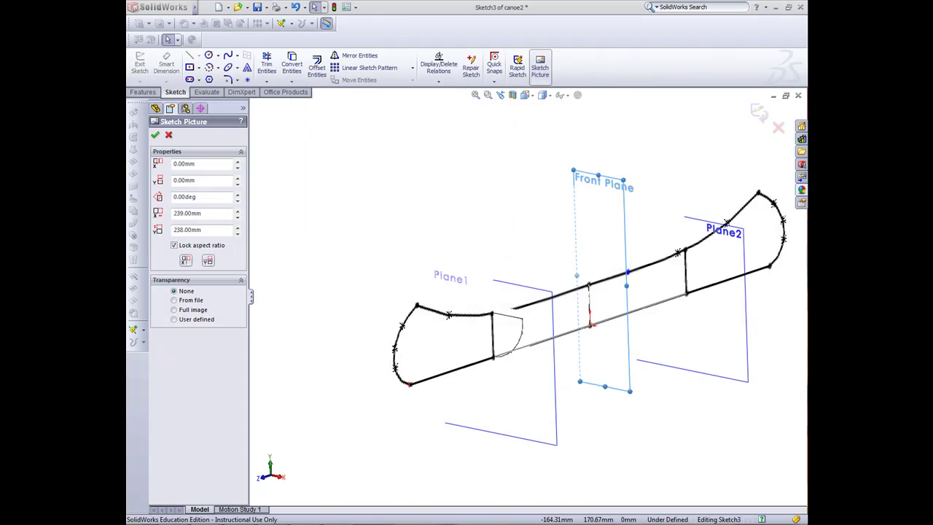
# Move the middle section picture to the canoe's middle, scale it to about 66 mm, and confirm
pyautogui.moveTo(660, 232); pyautogui.dragTo(622, 277)
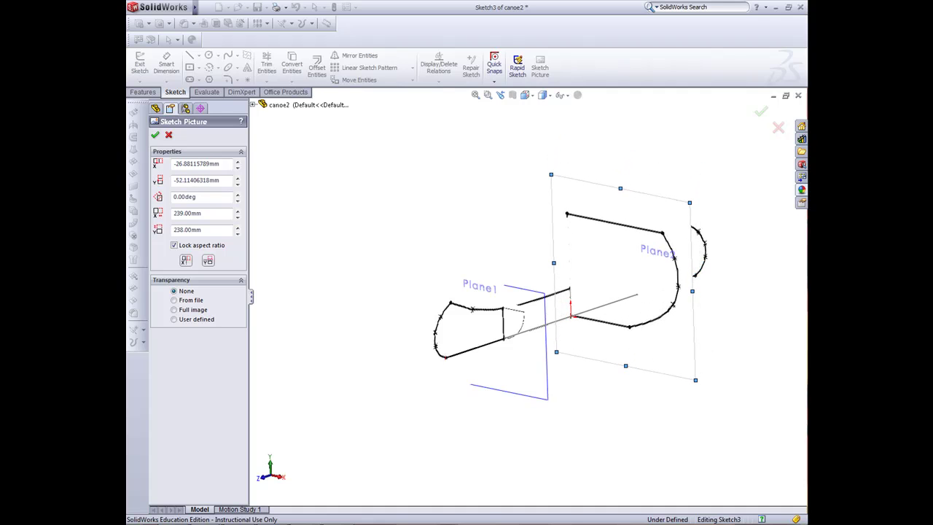
pyautogui.moveTo(550, 175)
pyautogui.mouseDown()
pyautogui.moveTo(615, 331)
pyautogui.moveTo(580, 301)
pyautogui.mouseUp()
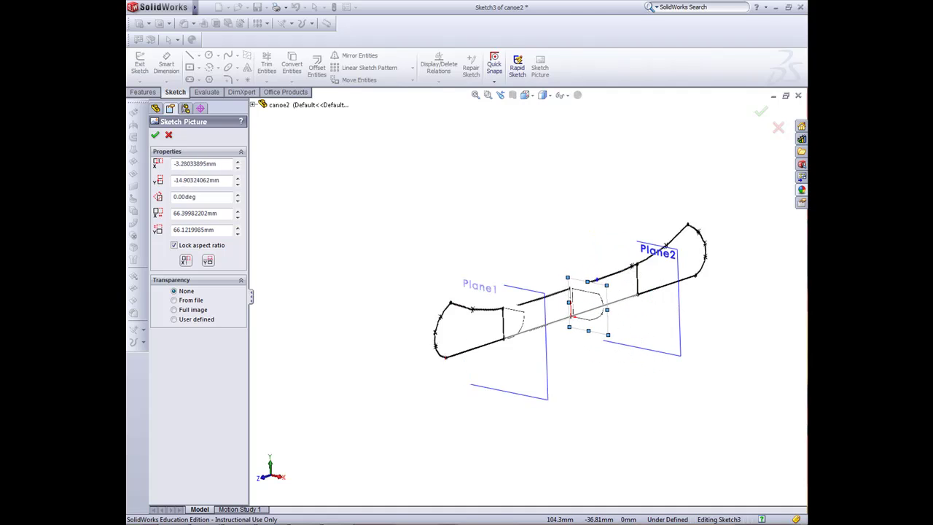
pyautogui.press('Left')
pyautogui.press('Left')
pyautogui.press('Left')
pyautogui.press('Left')
pyautogui.press('Left')
pyautogui.press('Left')
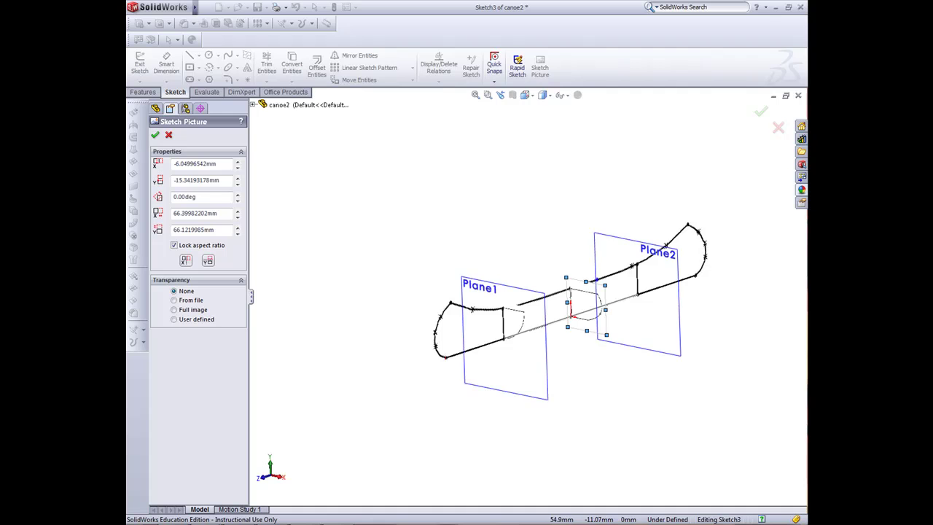
pyautogui.press('Left')
pyautogui.press('Left')
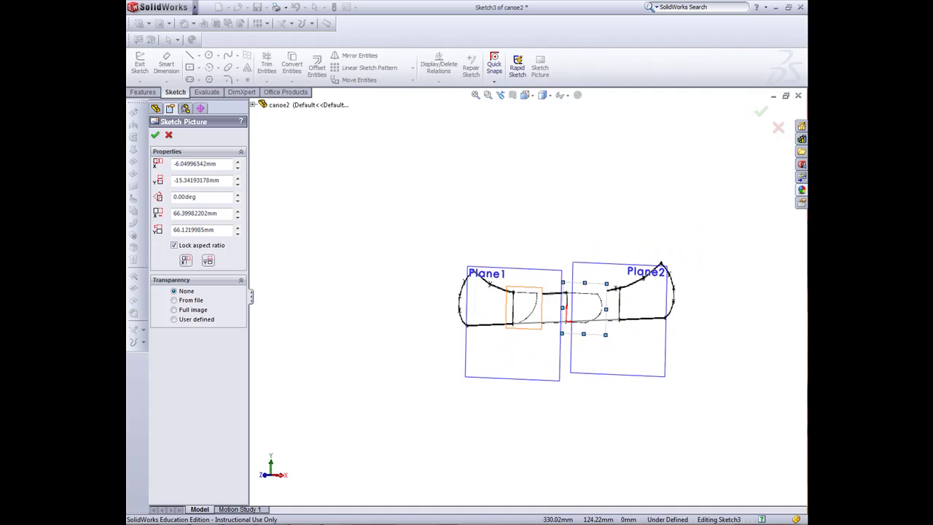
pyautogui.press('Return')
pyautogui.press('Left')
pyautogui.press('Left')
pyautogui.press('Left')
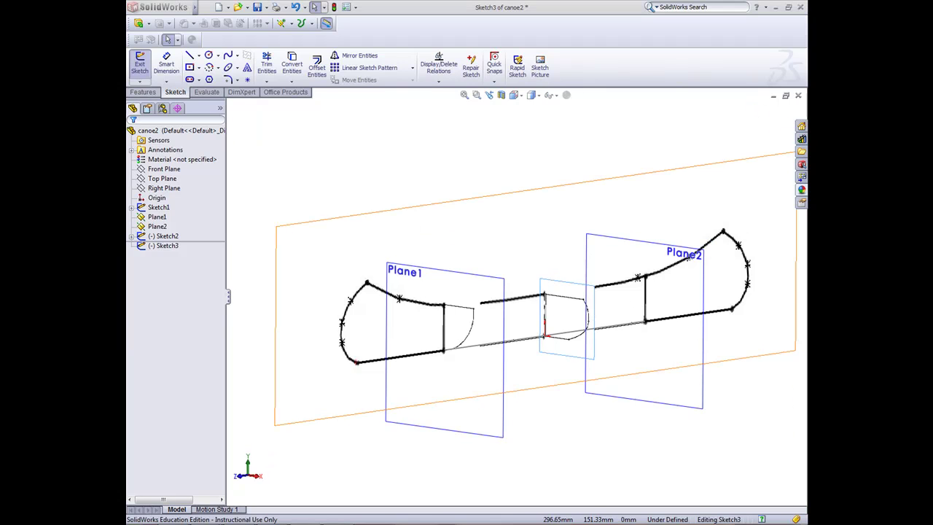
pyautogui.press('Left')
pyautogui.press('Left')
pyautogui.press('Right')
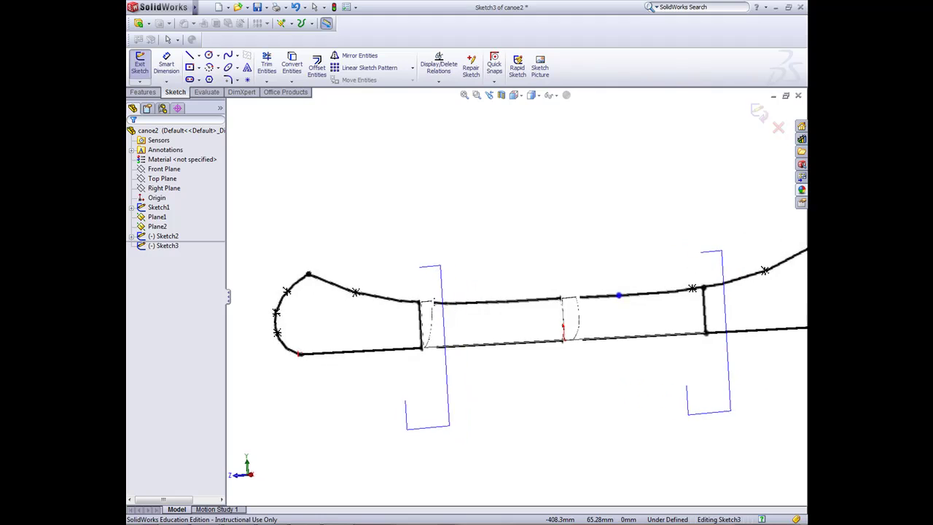
pyautogui.press('Left')
pyautogui.press('Left')
pyautogui.press('Up')
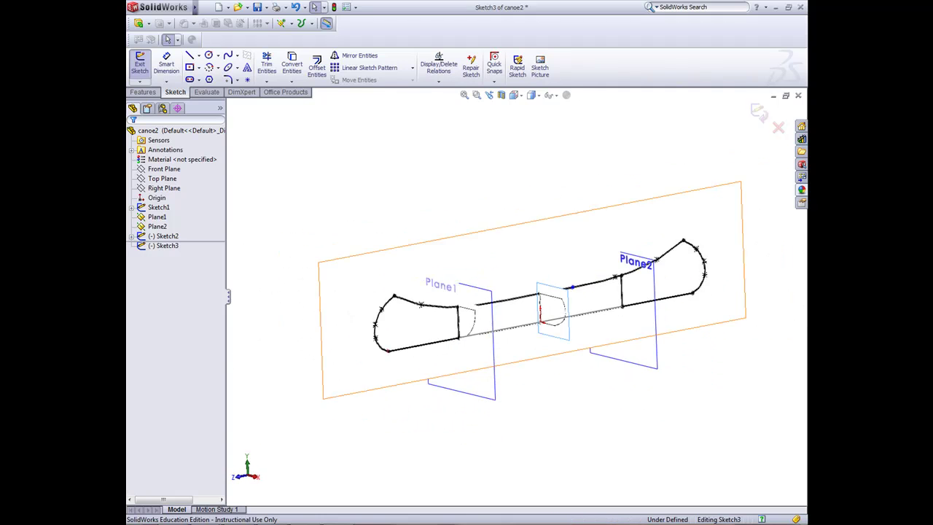
# Exit Sketch3 and rotate the view to inspect the sketch curves
pyautogui.click(140, 64)
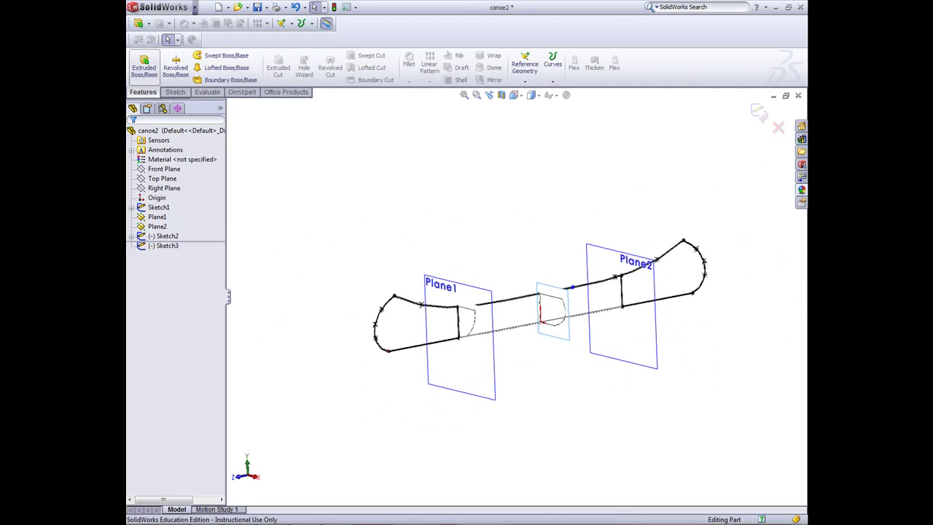
pyautogui.press('Right')
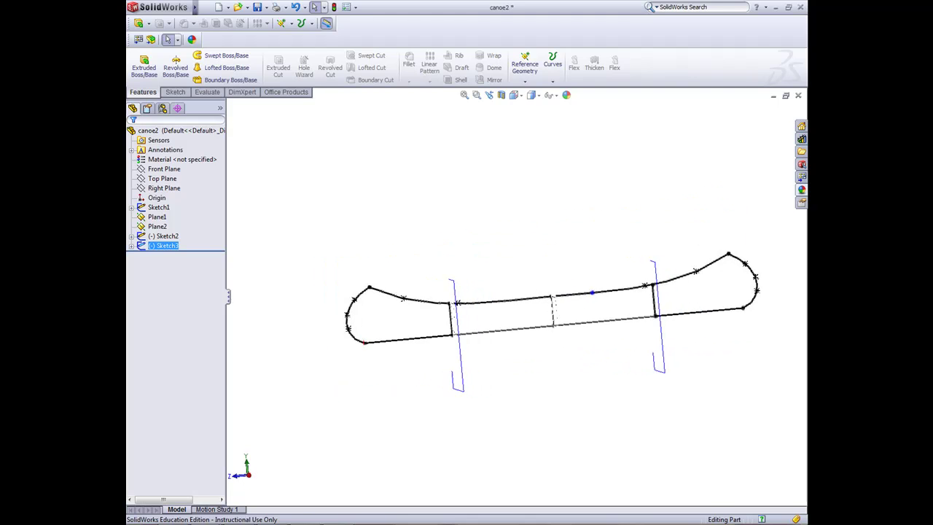
pyautogui.press('Left')
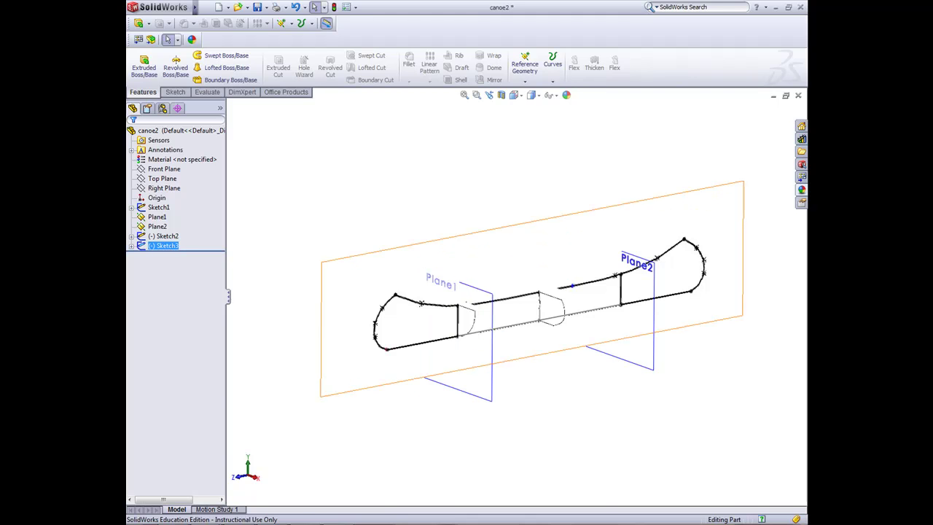
pyautogui.press('Left')
pyautogui.press('Right')
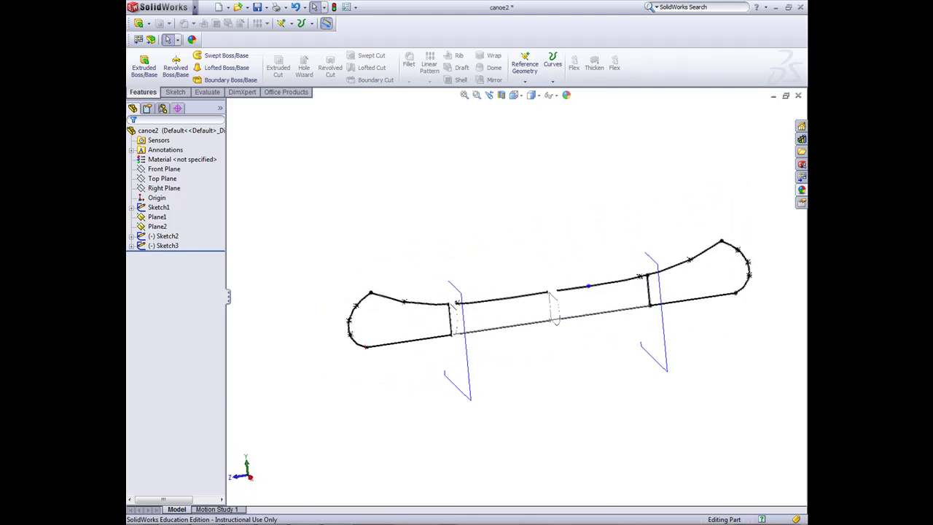
pyautogui.press('Left')
# Select the Top, Front and Right Planes in turn to see where each lies
pyautogui.click(161, 178)
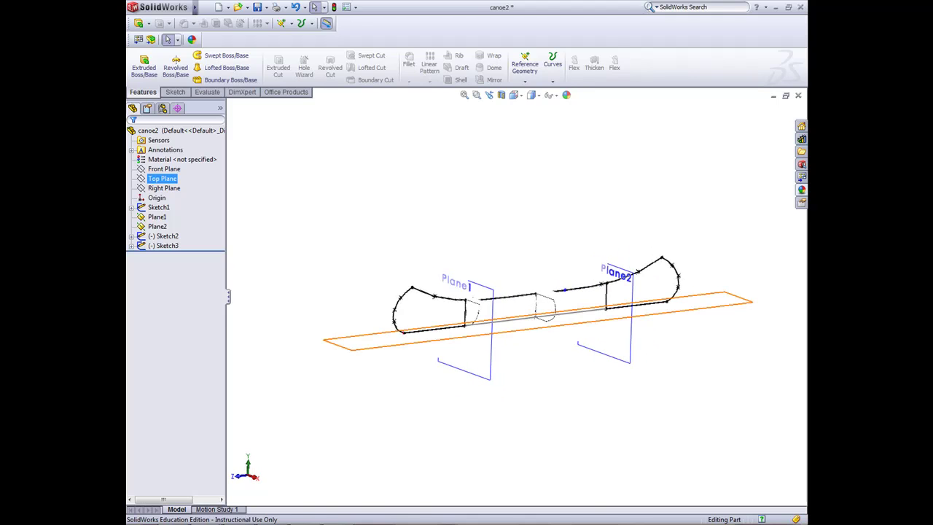
pyautogui.click(164, 168)
pyautogui.rightClick(164, 169)
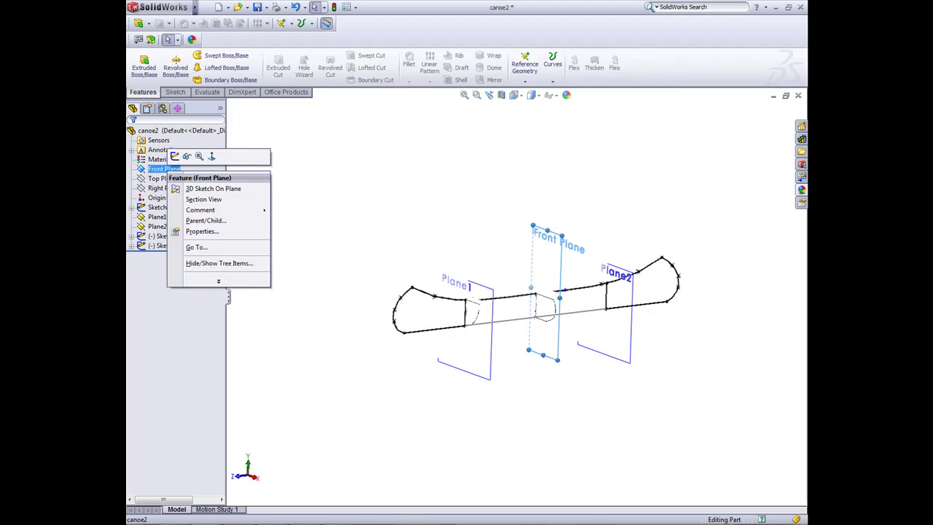
pyautogui.press('Escape')
pyautogui.click(164, 188)
# In a new Right Plane sketch, trace the canoe's rounded left end with a spline
pyautogui.click(158, 170)
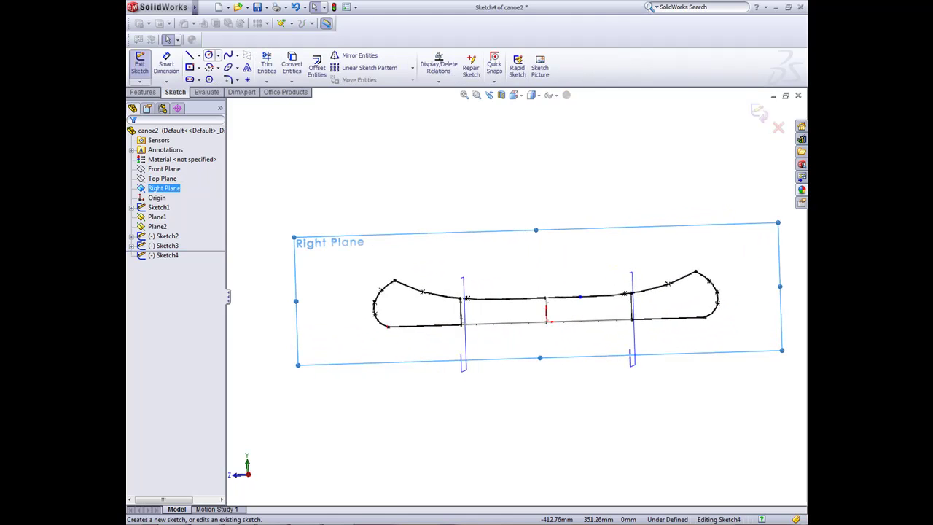
pyautogui.click(227, 56)
pyautogui.scroll(-3, 385, 308)
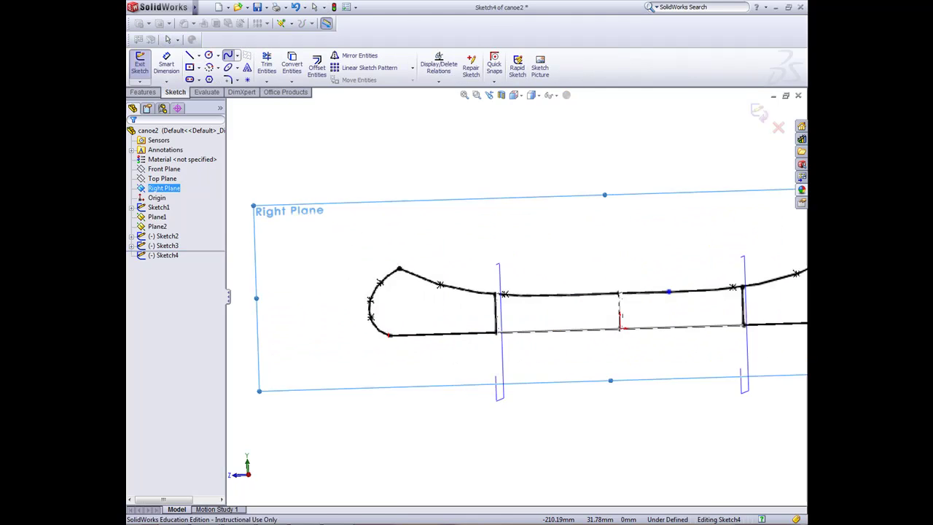
pyautogui.click(379, 277)
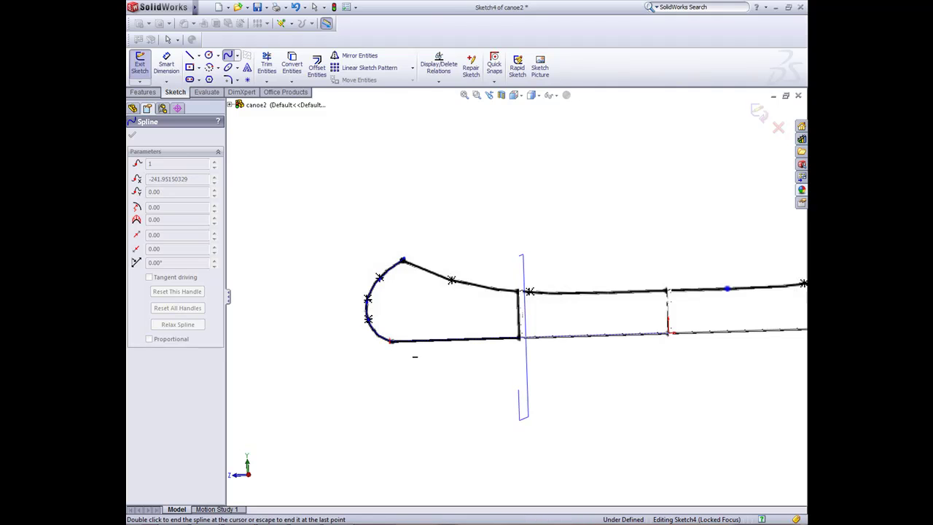
pyautogui.press('Escape')
# Hide and then show the Sketch1 canoe profile, and orbit to a 3D angle
pyautogui.scroll(3, 520, 294)
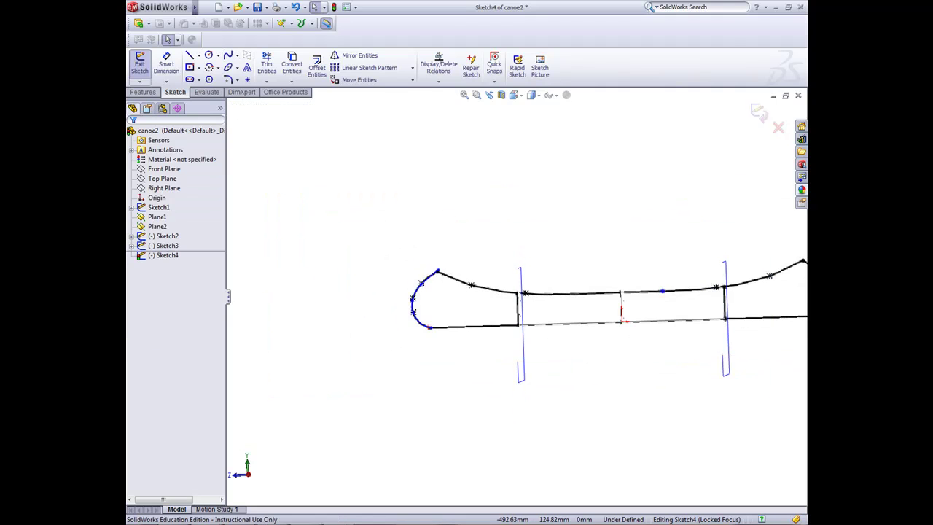
pyautogui.rightClick(158, 206)
pyautogui.click(188, 202)
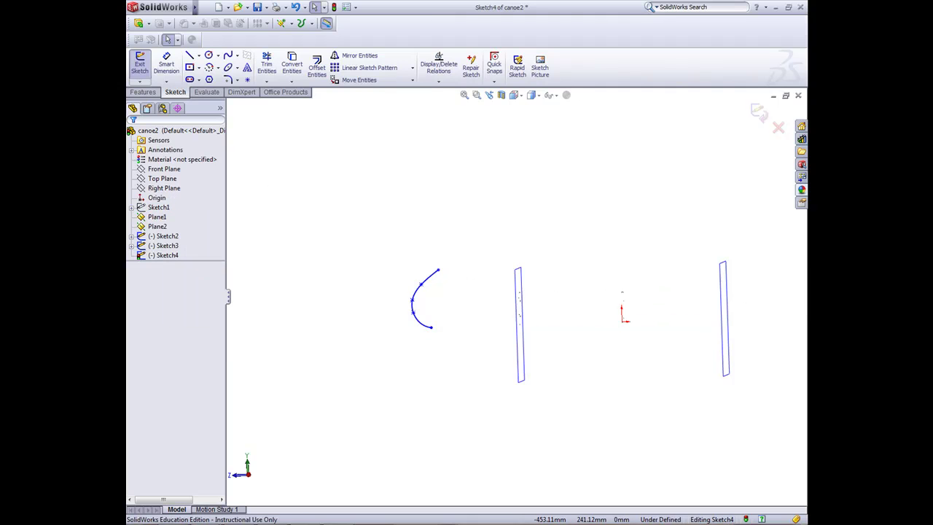
pyautogui.click(158, 207)
pyautogui.rightClick(158, 206)
pyautogui.click(188, 203)
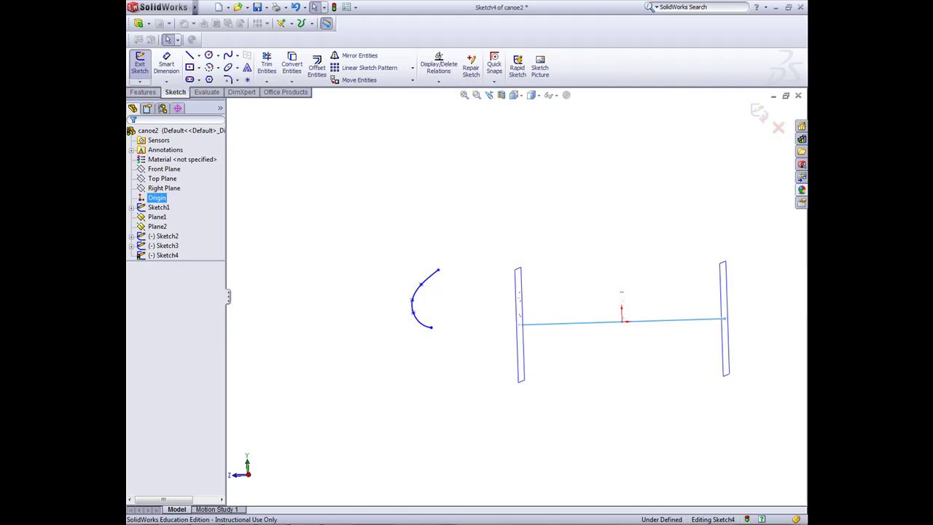
pyautogui.moveTo(510, 328); pyautogui.dragTo(633, 306, button='middle')
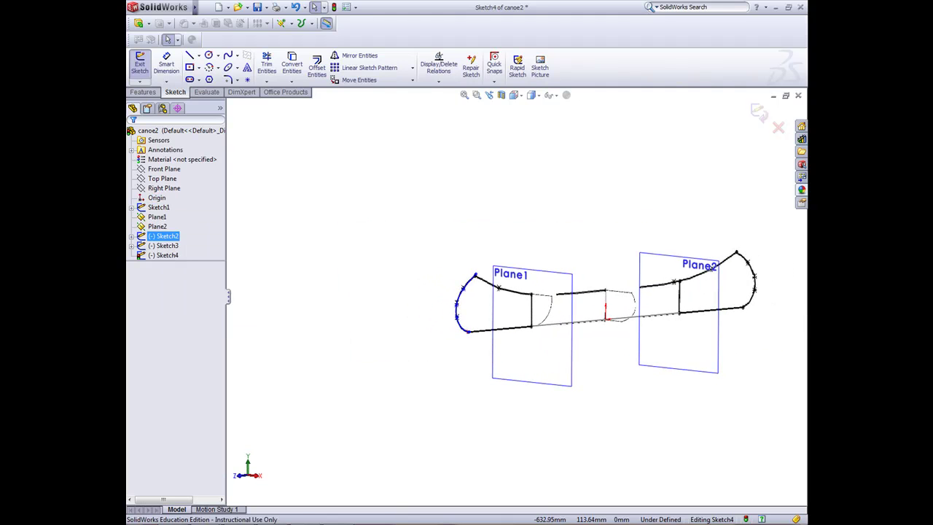
# Close Sketch4 and start a new sketch on Plane1, viewed normal to the plane
pyautogui.click(140, 63)
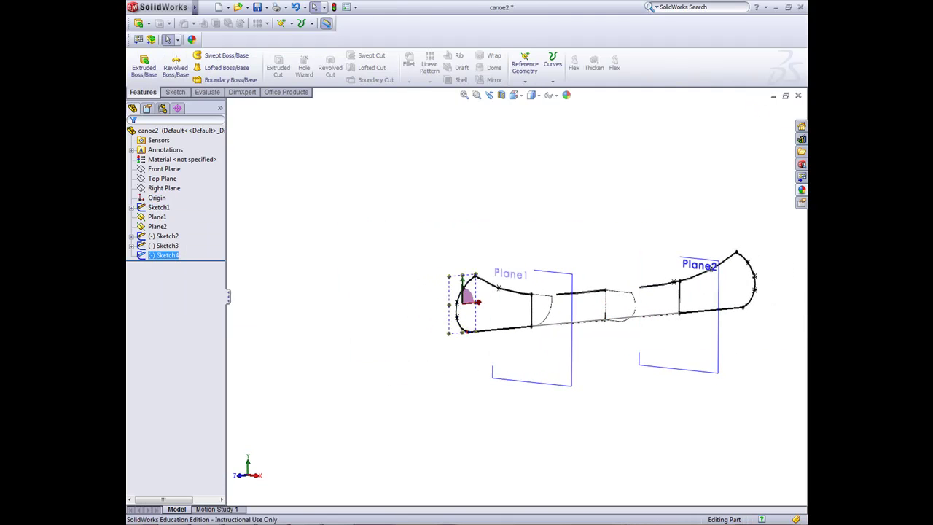
pyautogui.moveTo(473, 232); pyautogui.dragTo(444, 231, button='middle')
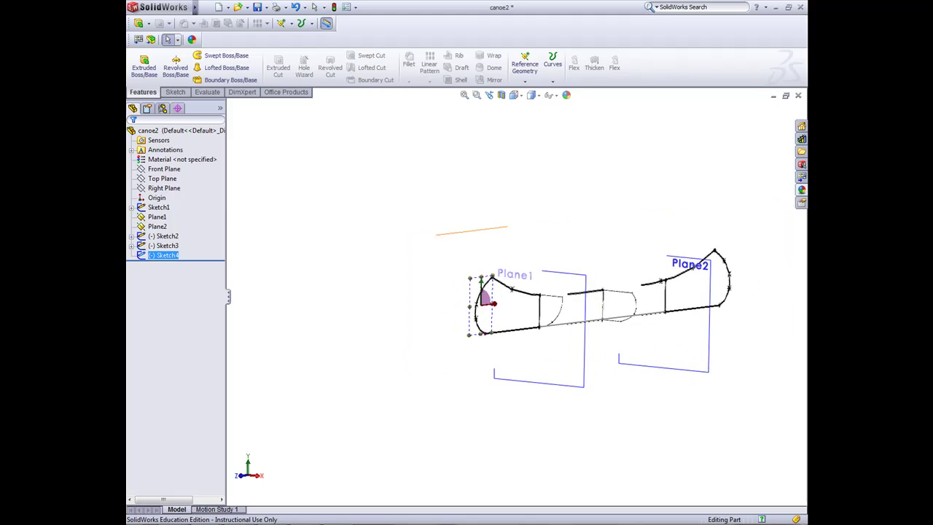
pyautogui.rightClick(583, 343)
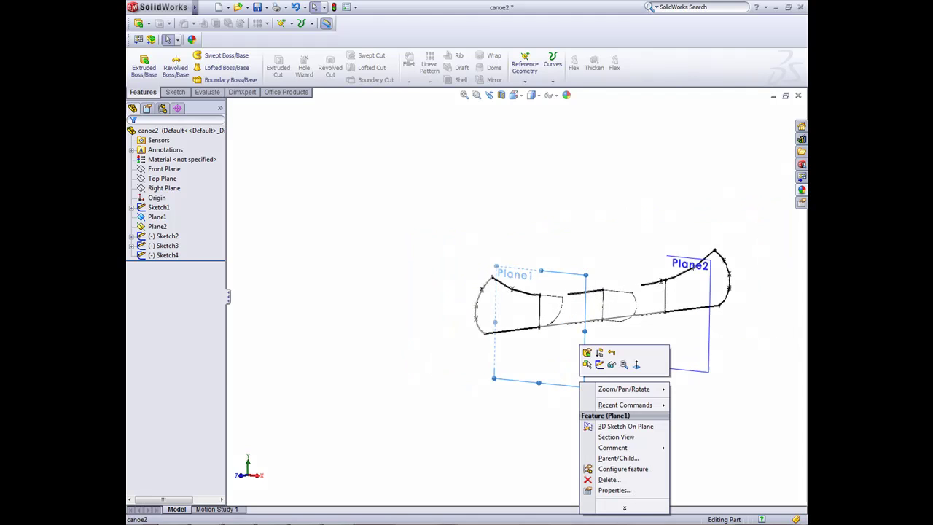
pyautogui.click(599, 364)
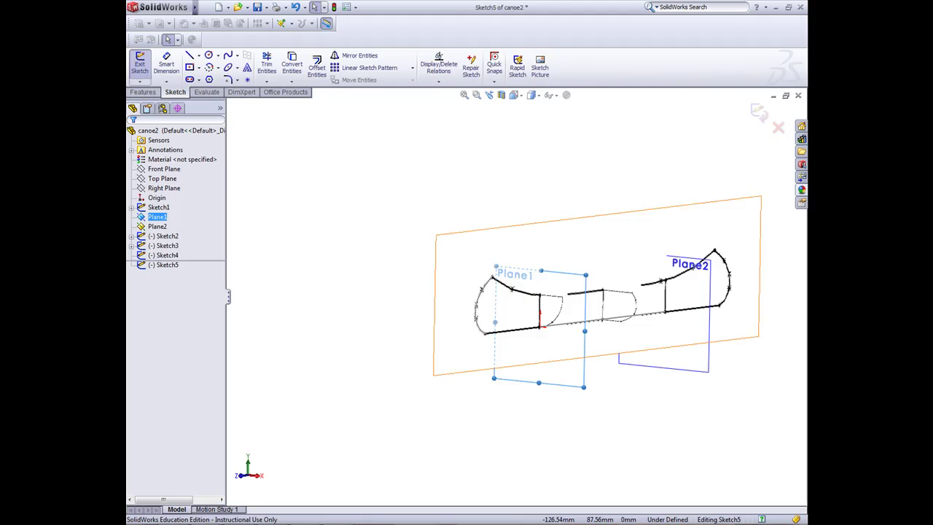
pyautogui.press('space')
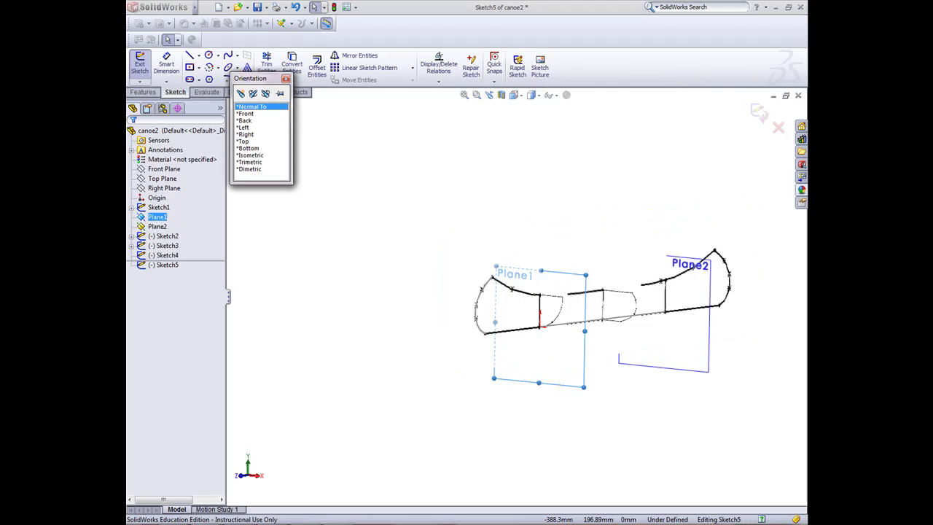
pyautogui.press('Return')
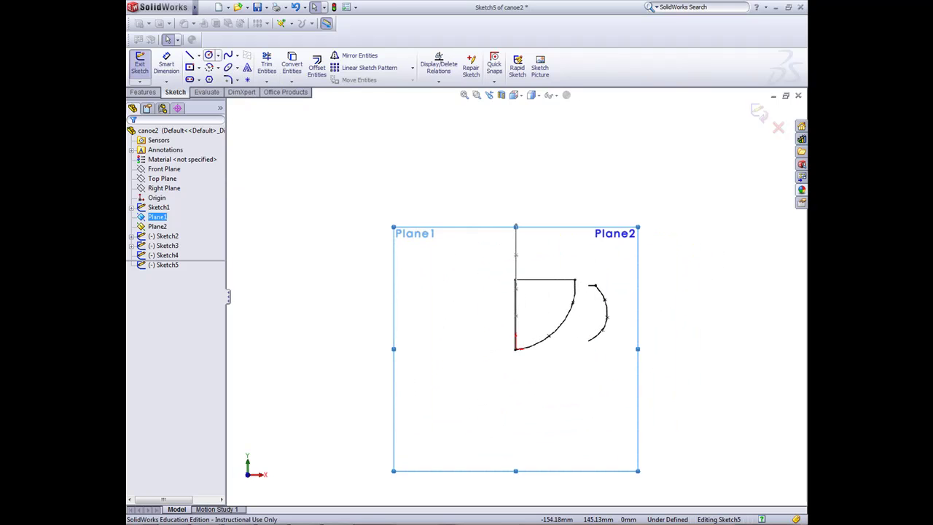
# Spline along the quarter-round cross-section from its top endpoint, then exit Sketch5
pyautogui.press('s')
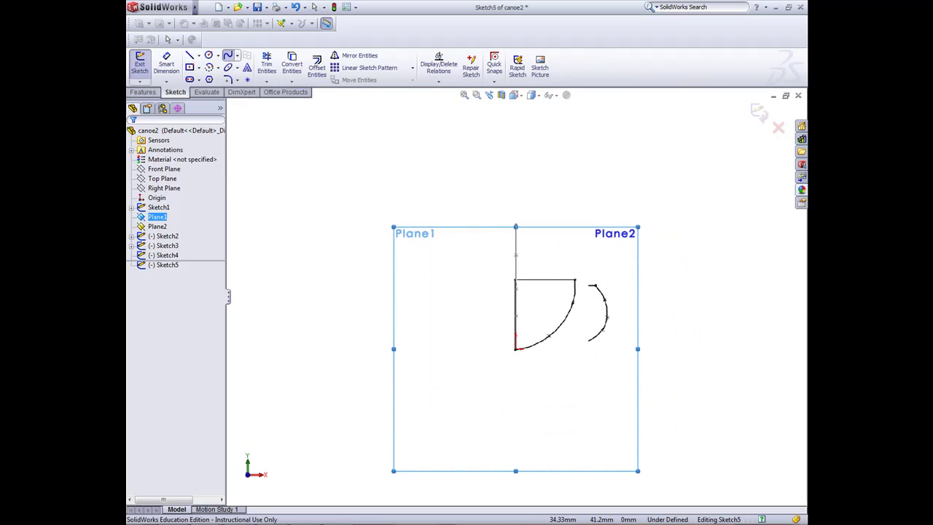
pyautogui.click(574, 280)
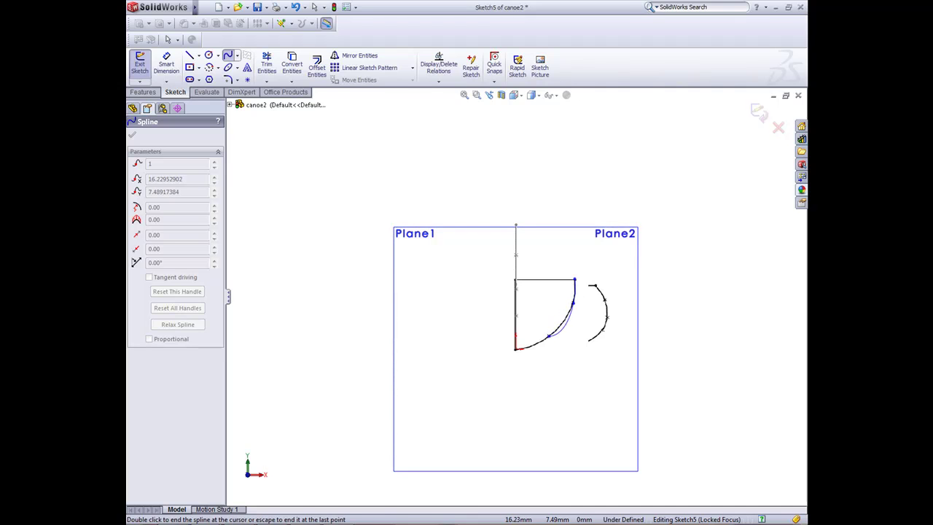
pyautogui.press('Escape')
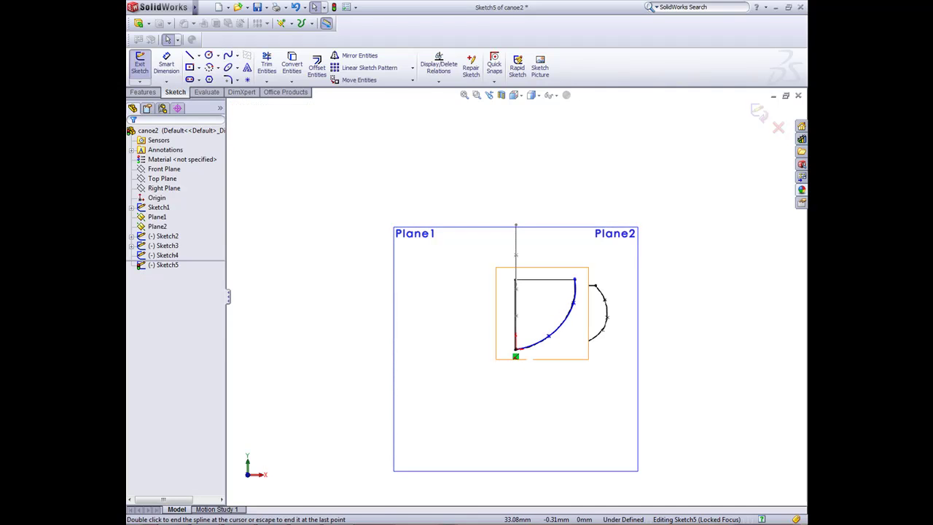
pyautogui.click(139, 63)
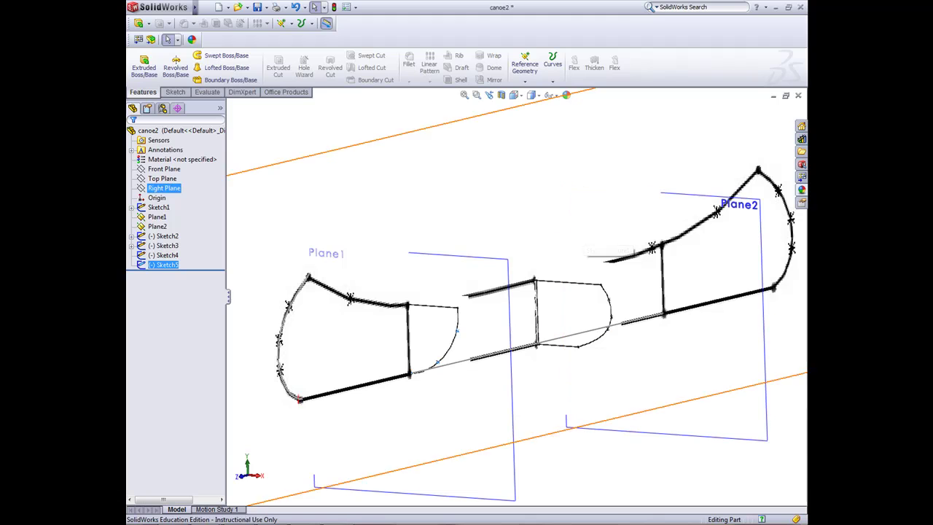
# Start a new sketch on the Front Plane and orient the view to look from the back
pyautogui.rightClick(160, 168)
pyautogui.click(172, 153)
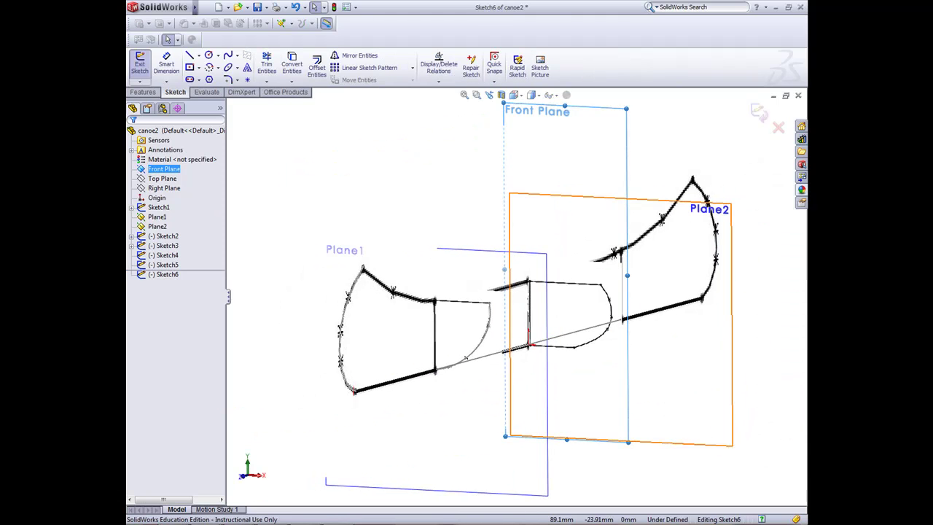
pyautogui.press('space')
pyautogui.press('Return')
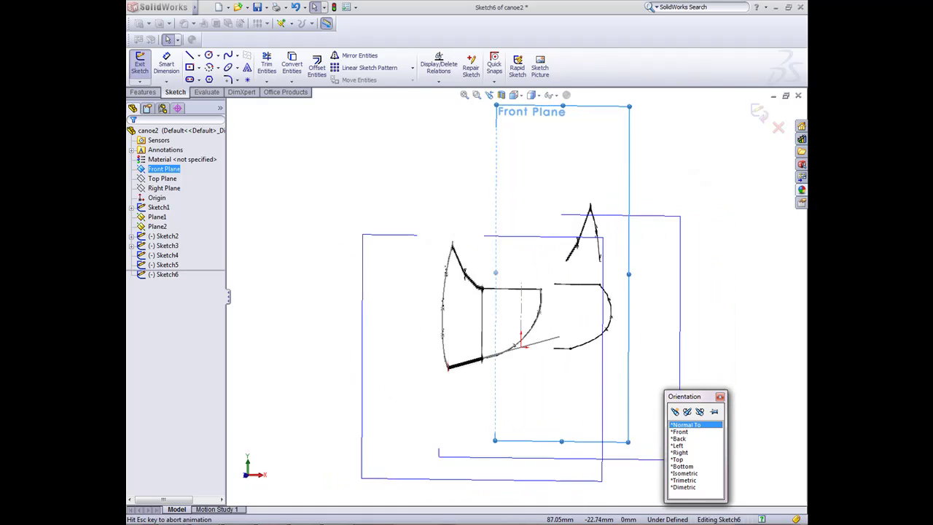
pyautogui.press('space')
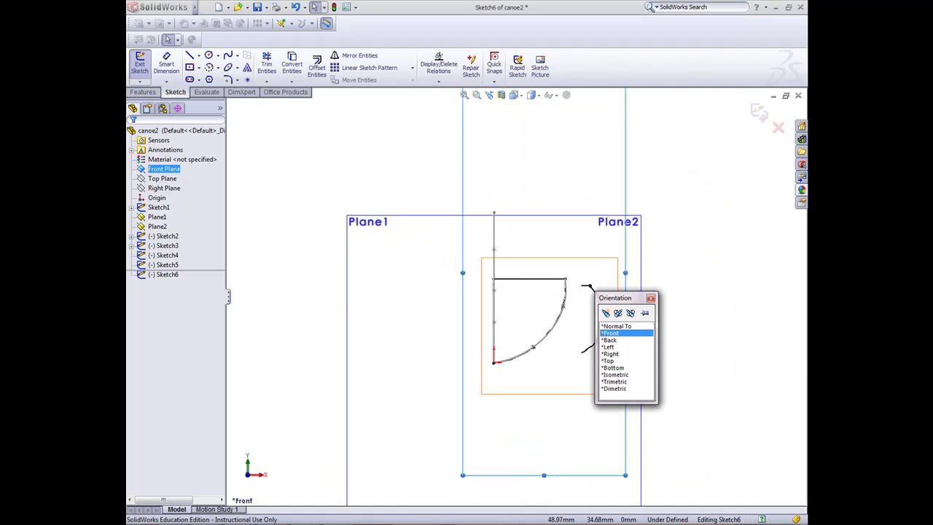
pyautogui.press('Down')
pyautogui.press('Return')
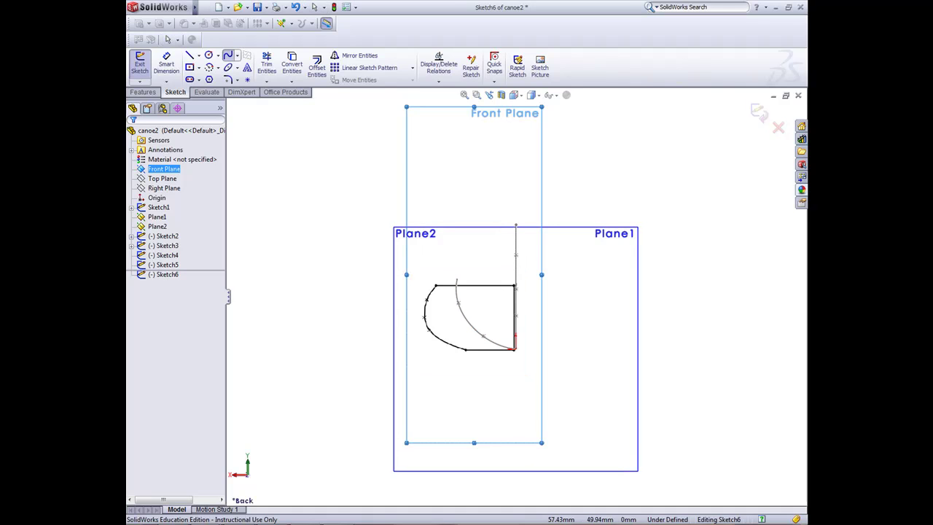
# Spline the cross-section from the profile's bottom endpoint, reposition its top endpoint, and exit Sketch6
pyautogui.click(435, 285)
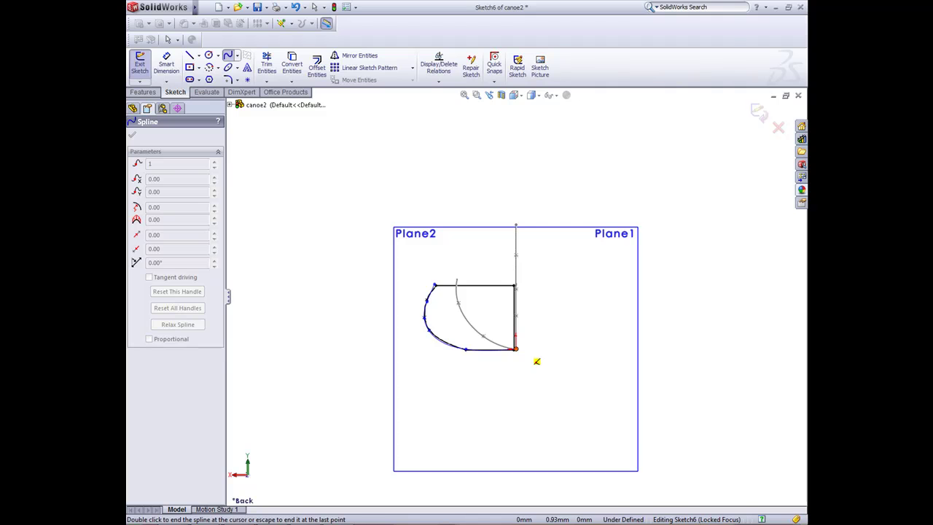
pyautogui.doubleClick(515, 350)
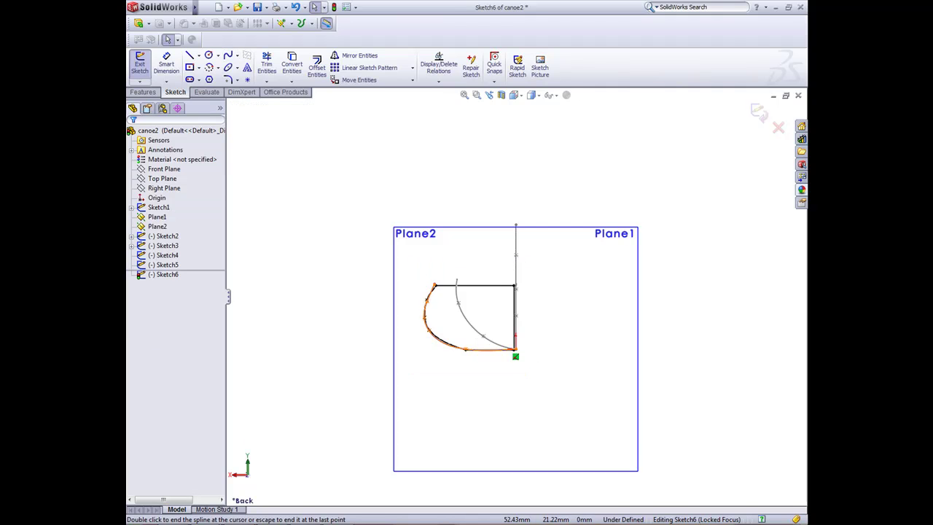
pyautogui.scroll(-2, 515, 354)
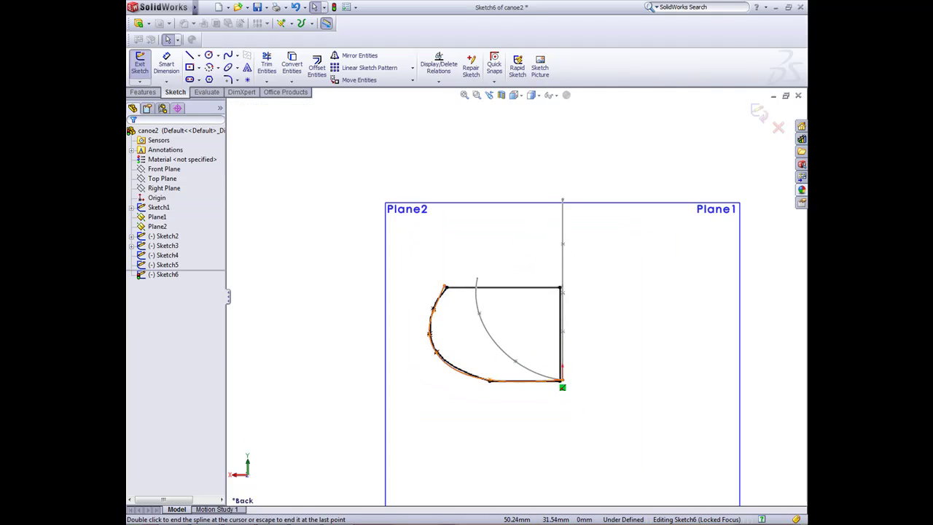
pyautogui.click(448, 290)
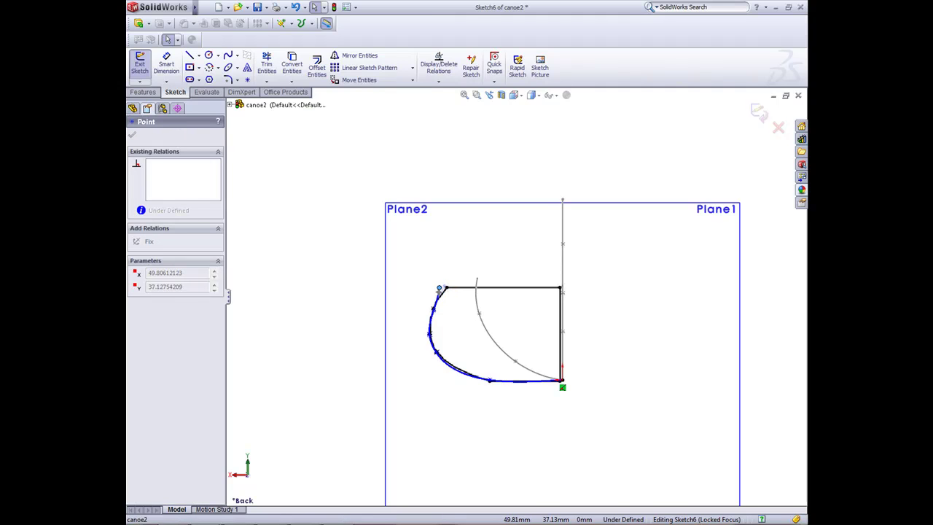
pyautogui.moveTo(439, 289)
pyautogui.mouseDown()
pyautogui.moveTo(426, 302)
pyautogui.moveTo(429, 316)
pyautogui.moveTo(426, 285)
pyautogui.mouseUp()
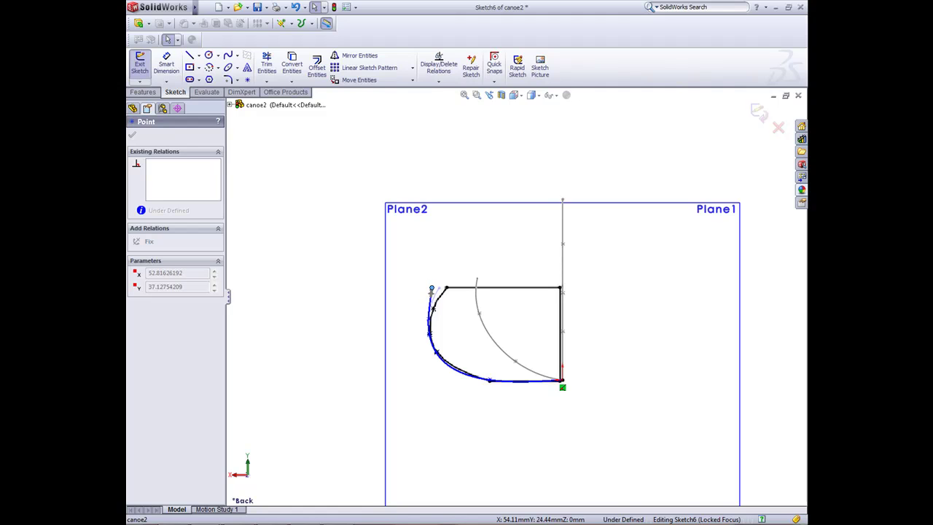
pyautogui.moveTo(431, 290); pyautogui.dragTo(431, 290)
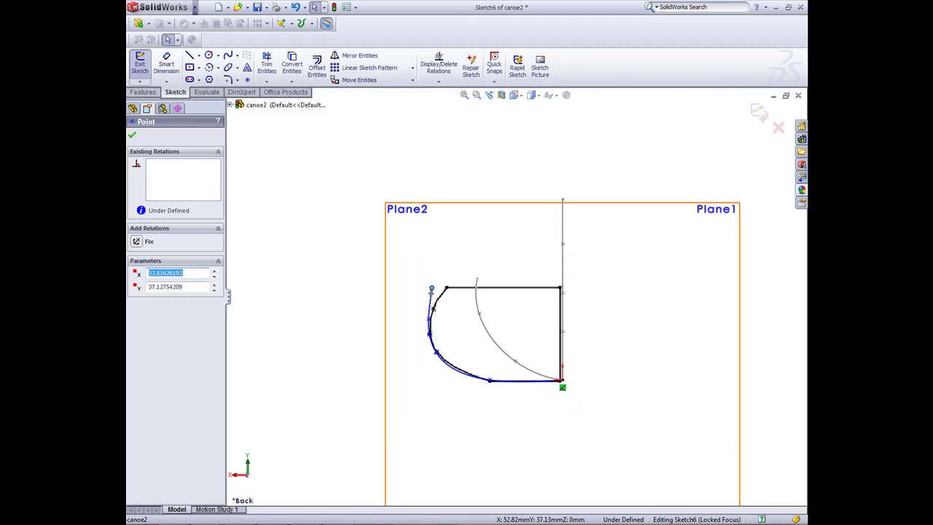
pyautogui.click(139, 63)
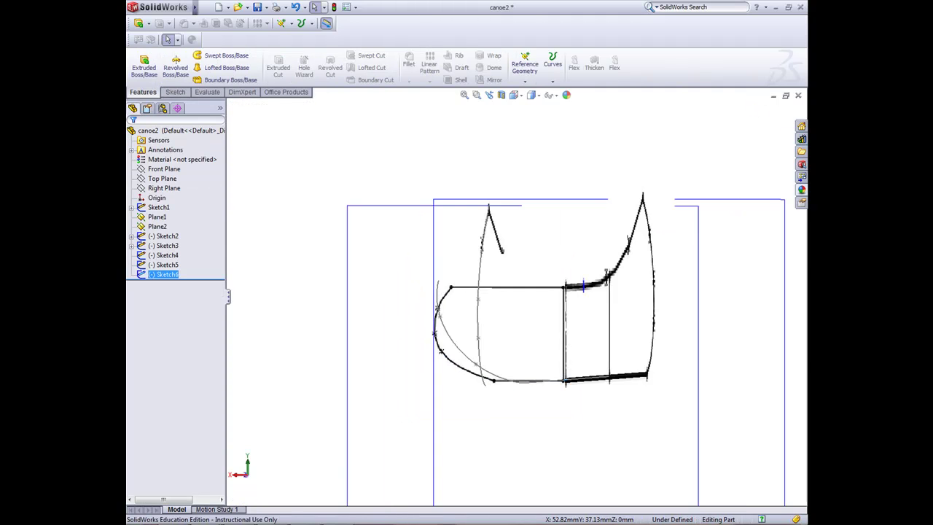
# Hide Sketch3, Sketch2 and the Sketch1 canoe outline
pyautogui.hotkey('ctrl', '7')
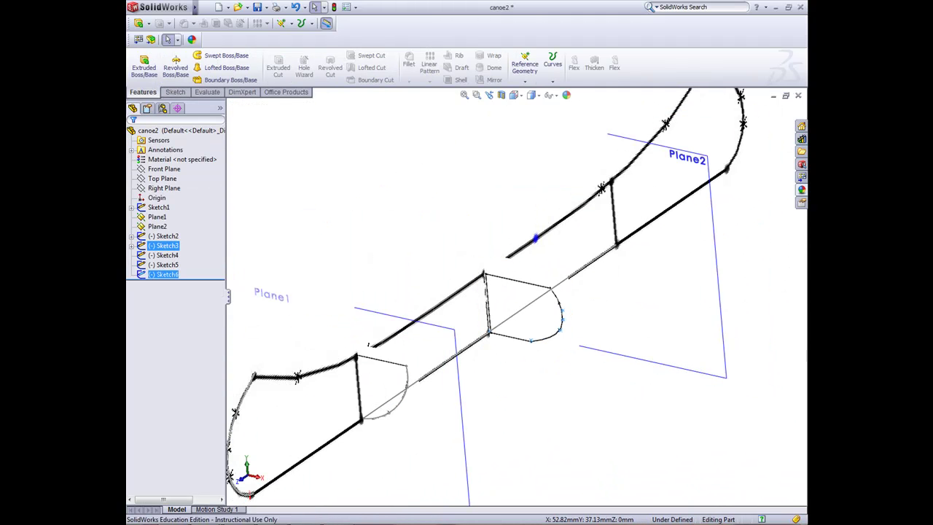
pyautogui.rightClick(162, 246)
pyautogui.click(169, 227)
pyautogui.rightClick(162, 236)
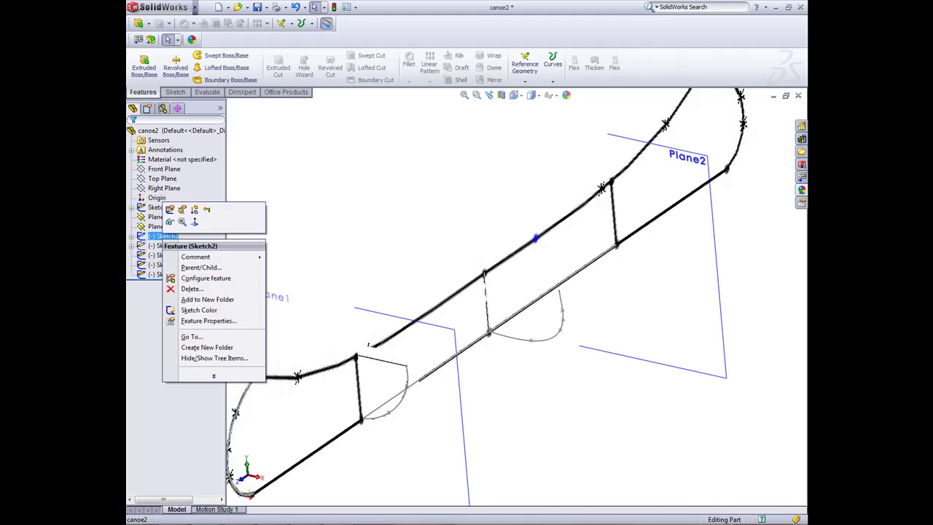
pyautogui.click(175, 221)
pyautogui.rightClick(159, 207)
pyautogui.click(163, 190)
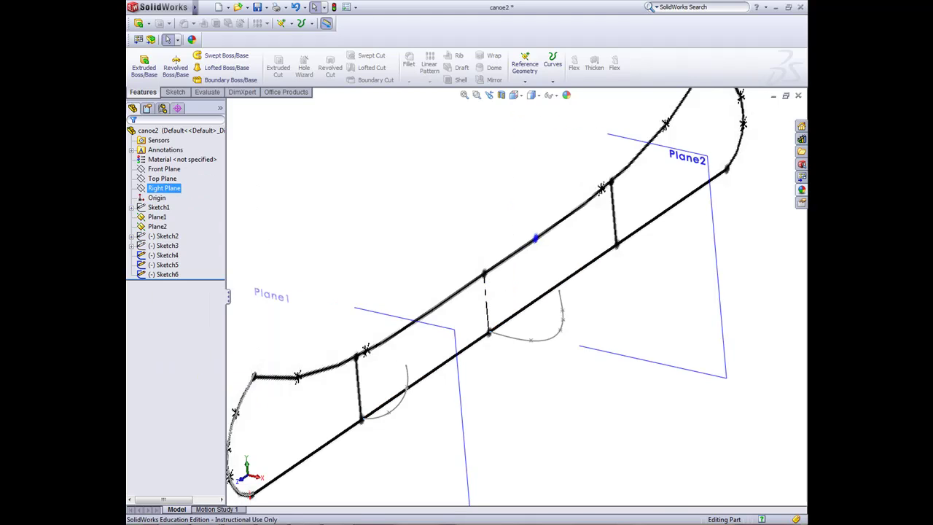
# Rotate and fit the view to inspect the three splines and two planes
pyautogui.hotkey('ctrl', '3')
pyautogui.hotkey('ctrl', '7')
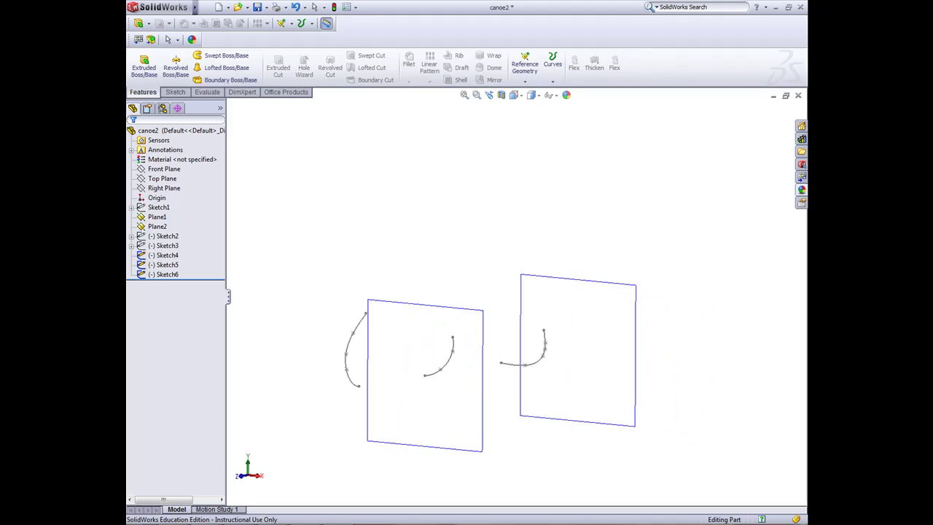
pyautogui.press('f')
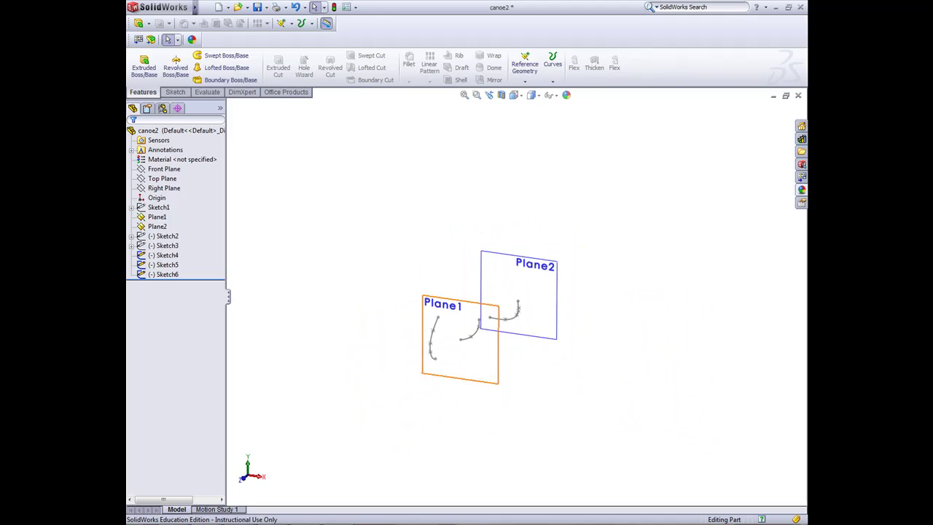
pyautogui.press('Left')
pyautogui.press('Left')
pyautogui.press('Left')
pyautogui.press('Left')
pyautogui.press('Left')
pyautogui.press('Left')
pyautogui.press('Left')
pyautogui.press('Left')
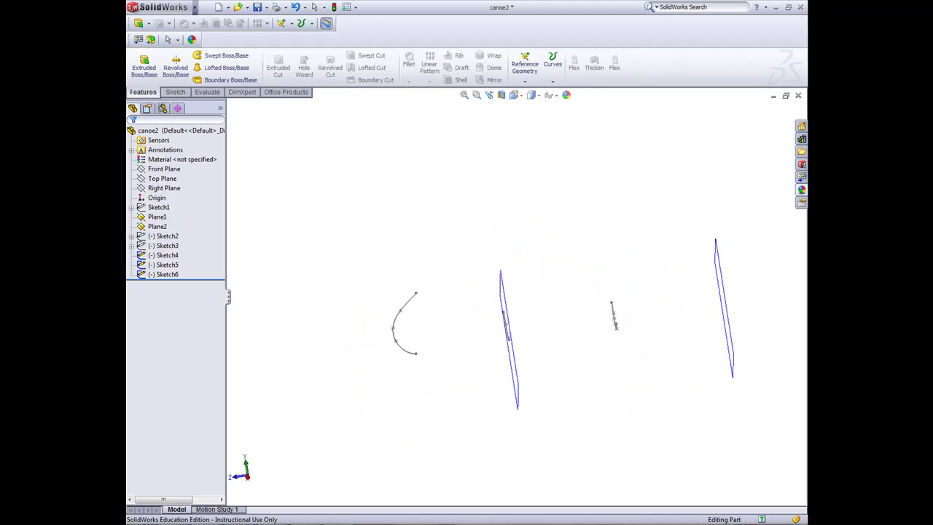
pyautogui.press('Down')
pyautogui.press('Down')
pyautogui.press('Down')
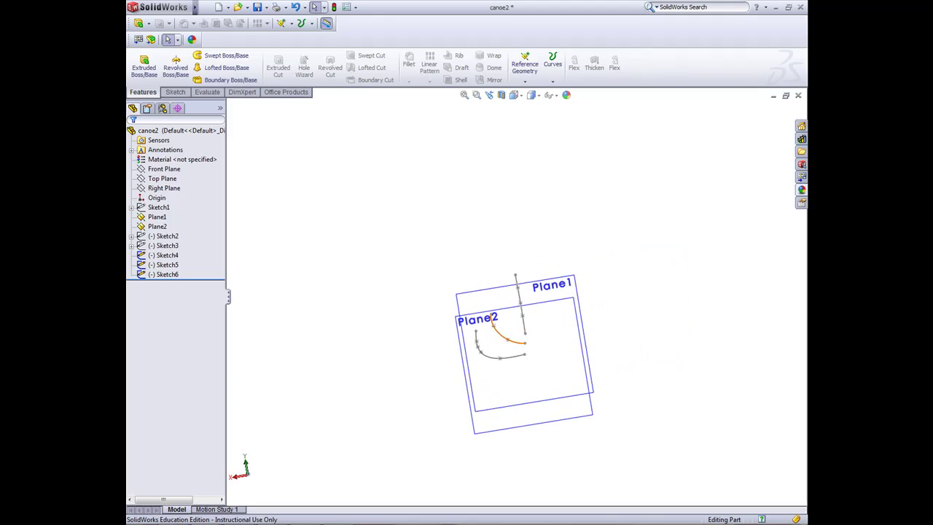
pyautogui.press('Left')
pyautogui.press('Left')
pyautogui.press('Left')
pyautogui.press('Left')
pyautogui.press('Left')
pyautogui.press('Left')
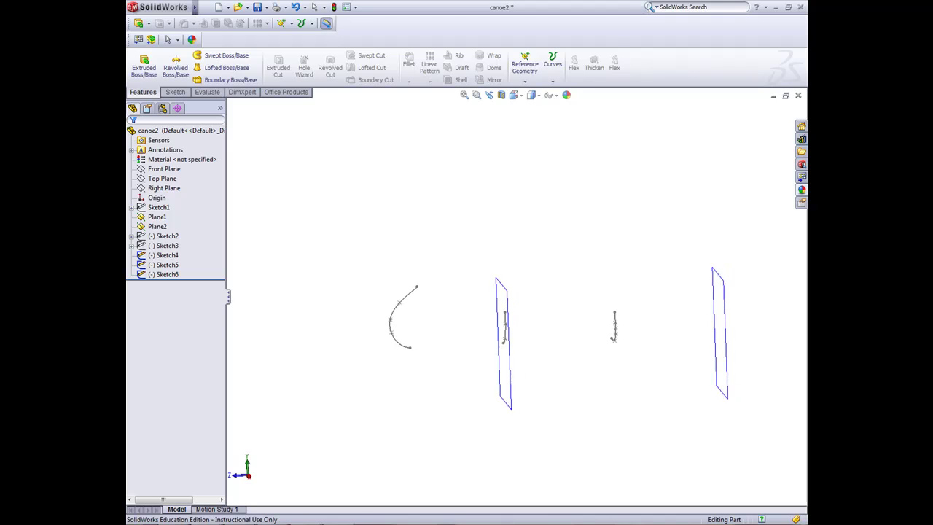
pyautogui.press('Left')
pyautogui.press('Left')
pyautogui.press('Left')
pyautogui.press('Left')
pyautogui.press('Left')
pyautogui.press('Left')
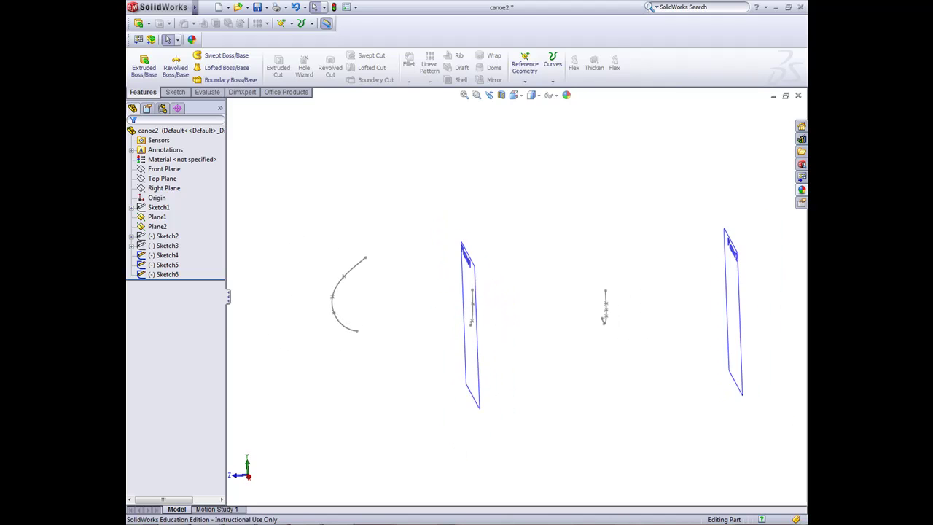
pyautogui.press('Left')
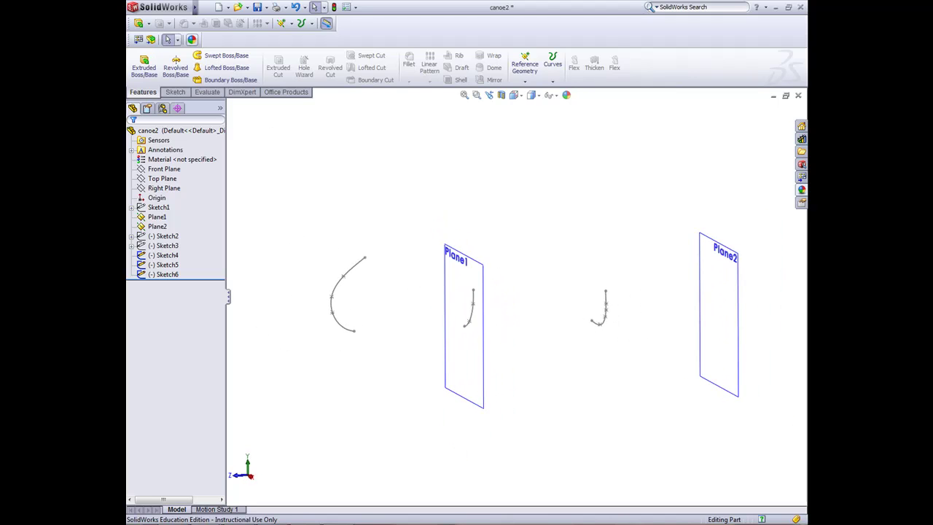
# Enable the Surfaces toolbar from the View menu
pyautogui.click(223, 7)
pyautogui.moveTo(242, 8)
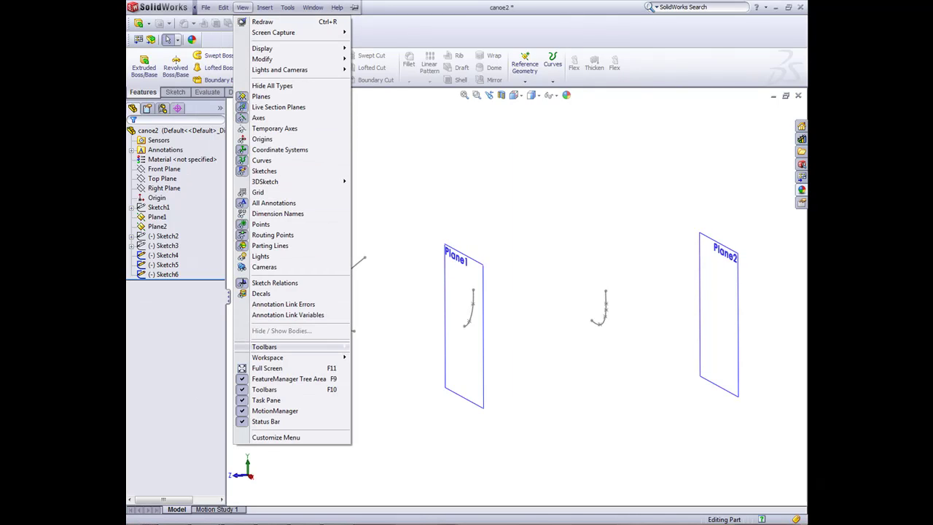
pyautogui.moveTo(343, 347)
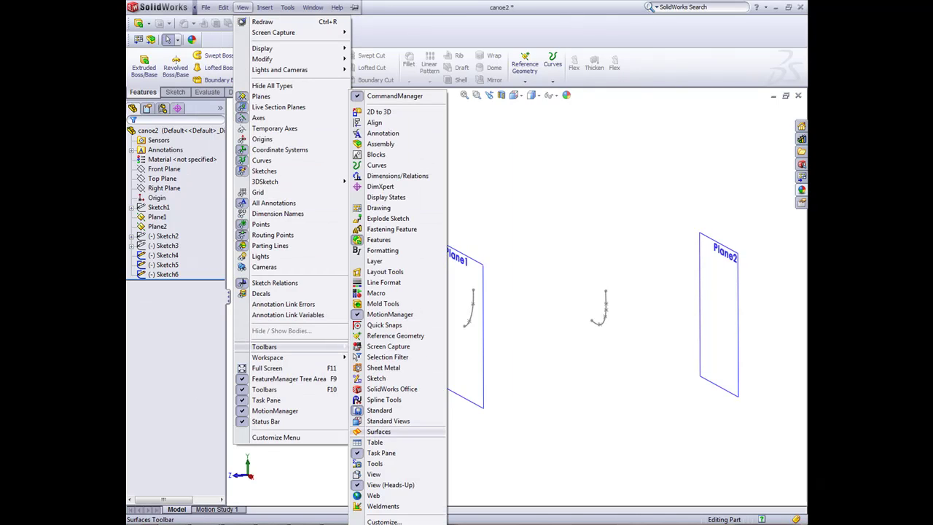
pyautogui.click(378, 431)
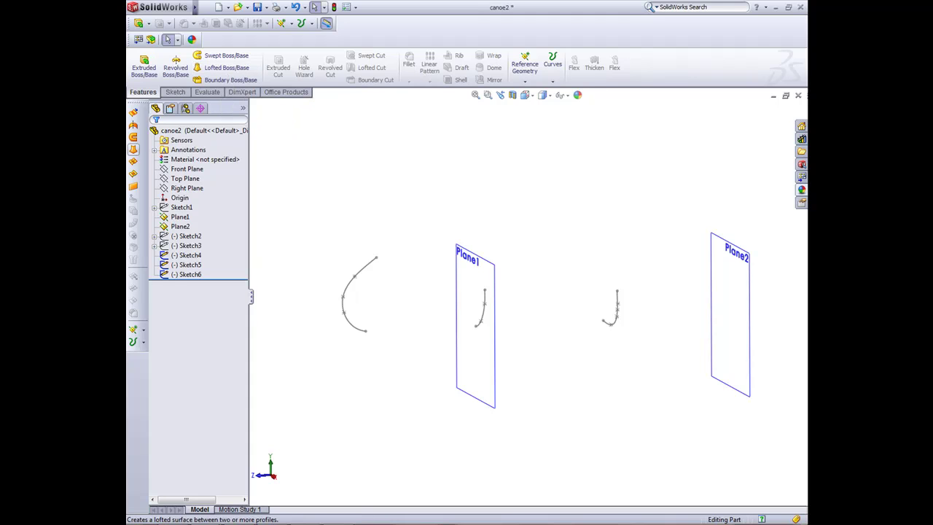
# Create a lofted surface through Sketch4, Sketch5 and Sketch6 as profiles
pyautogui.click(133, 148)
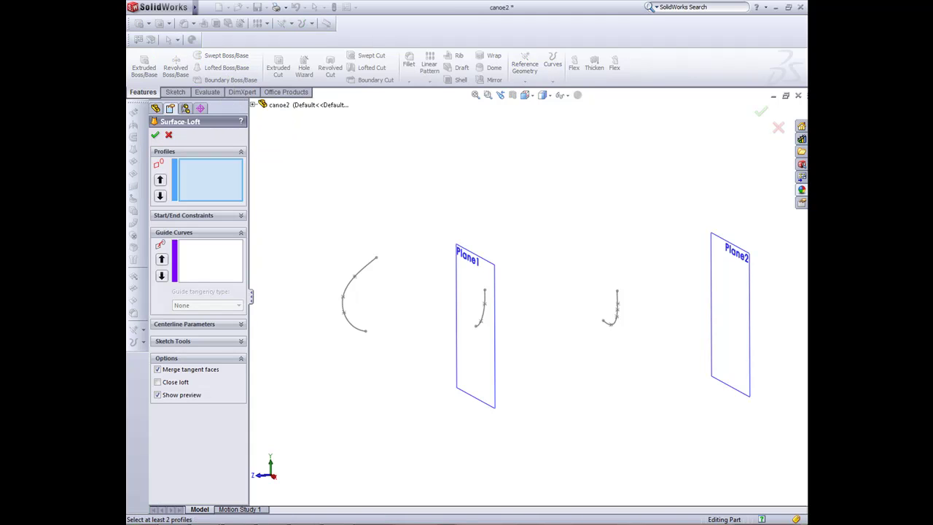
pyautogui.click(365, 331)
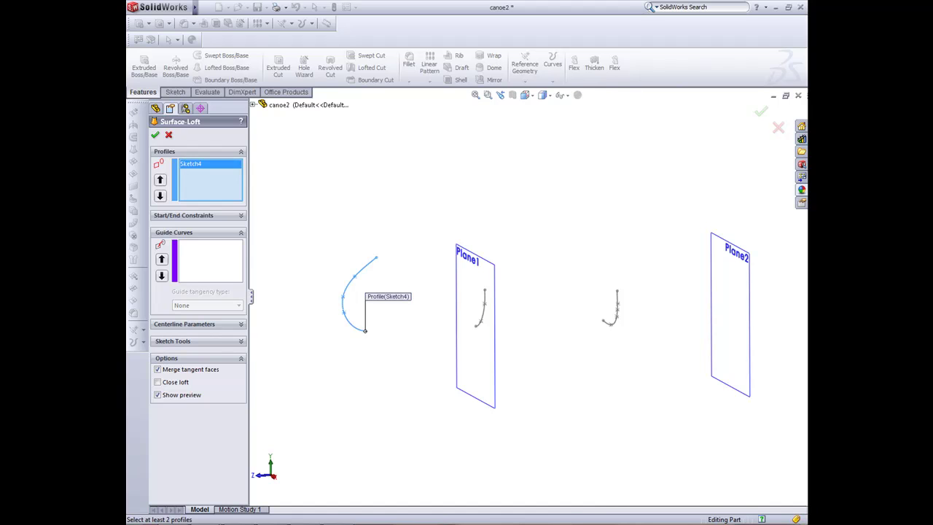
pyautogui.click(475, 325)
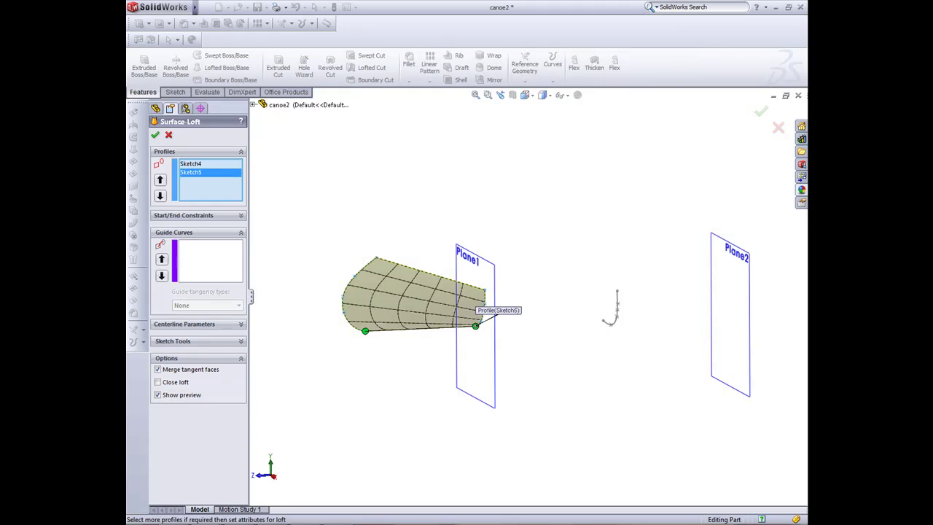
pyautogui.click(603, 321)
pyautogui.moveTo(603, 321)
pyautogui.mouseDown(button='middle')
pyautogui.moveTo(473, 328)
pyautogui.moveTo(455, 343)
pyautogui.moveTo(357, 344)
pyautogui.mouseUp(button='middle')
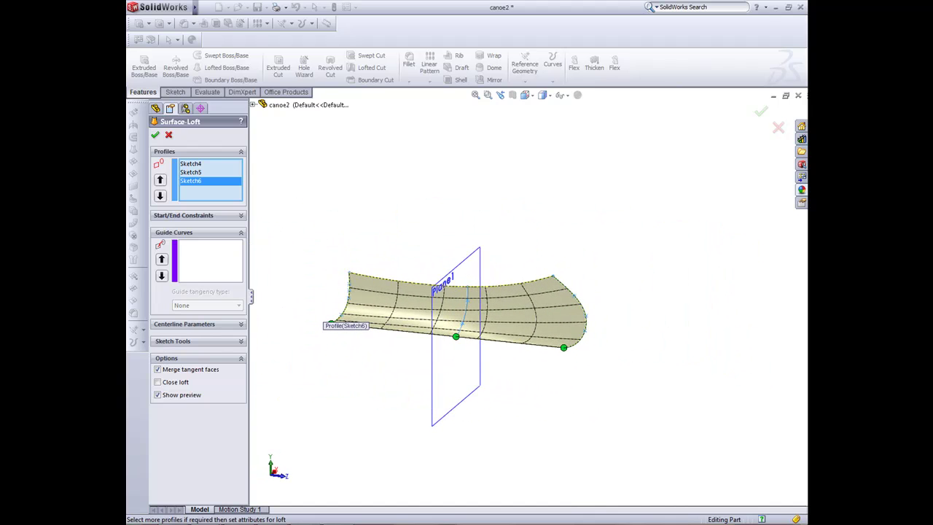
pyautogui.press('Return')
pyautogui.press('Left')
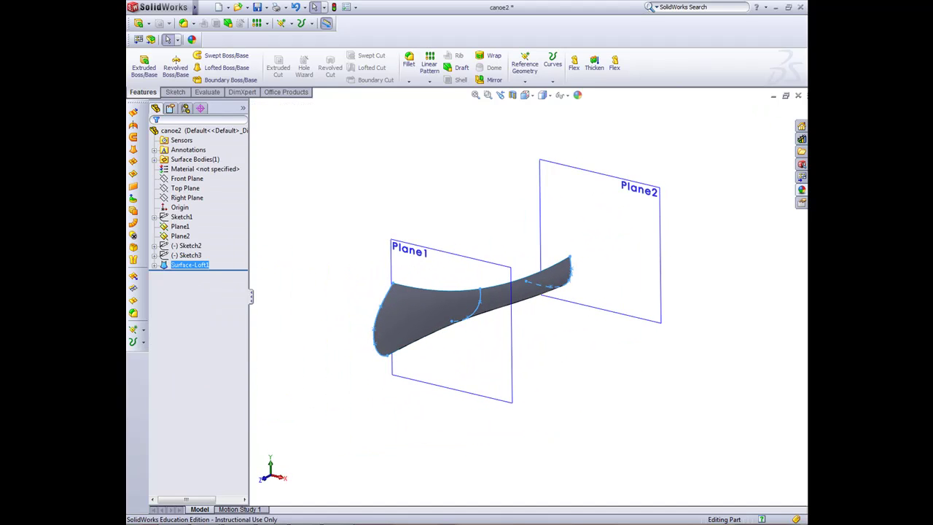
# Delete Surface-Loft1 and rotate the model around its vertical axis
pyautogui.rightClick(189, 265)
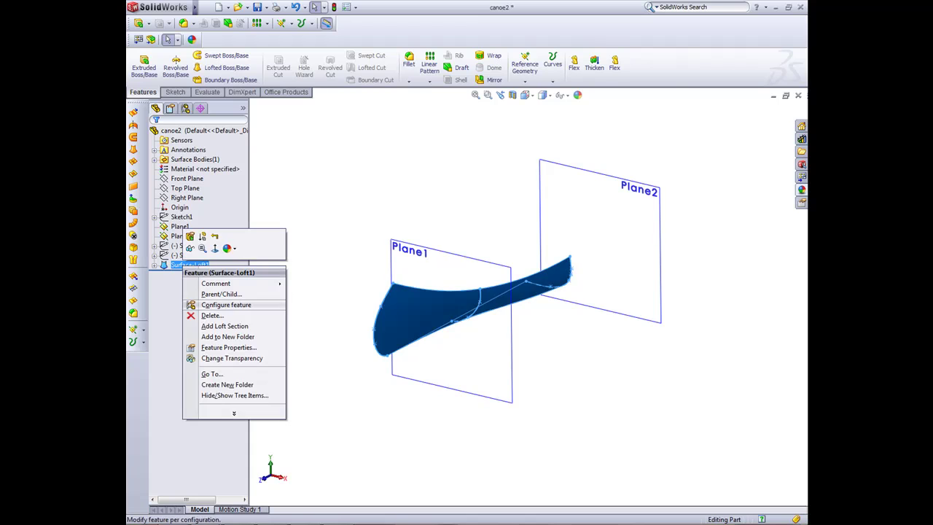
pyautogui.click(200, 310)
pyautogui.press('Return')
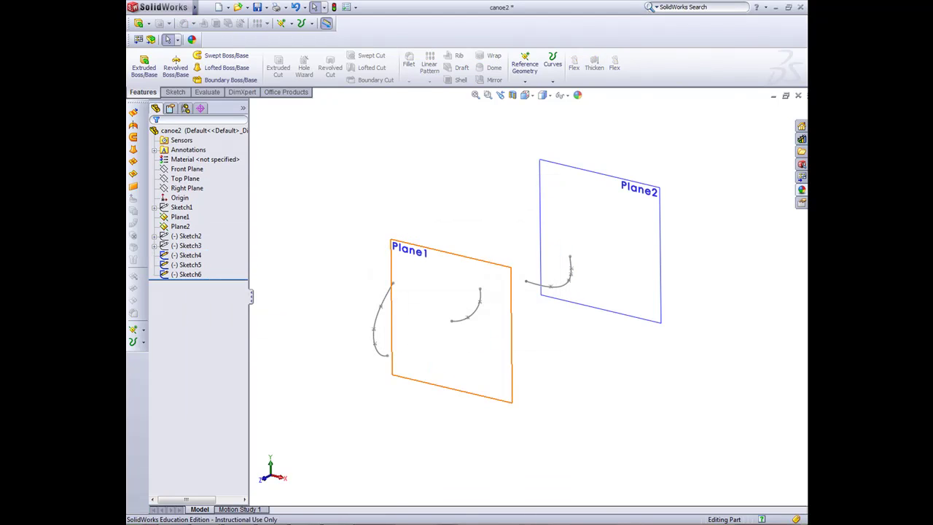
pyautogui.press('Left')
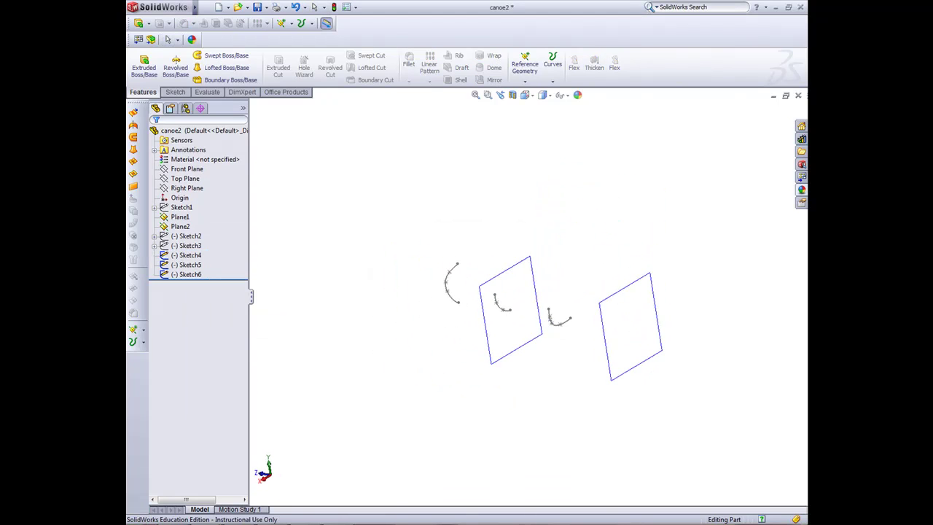
pyautogui.press('Left')
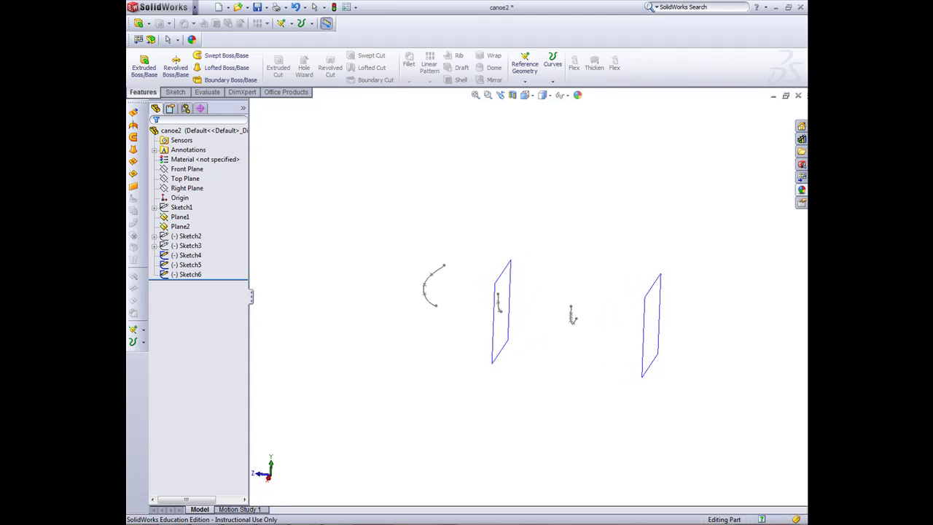
pyautogui.click(187, 255)
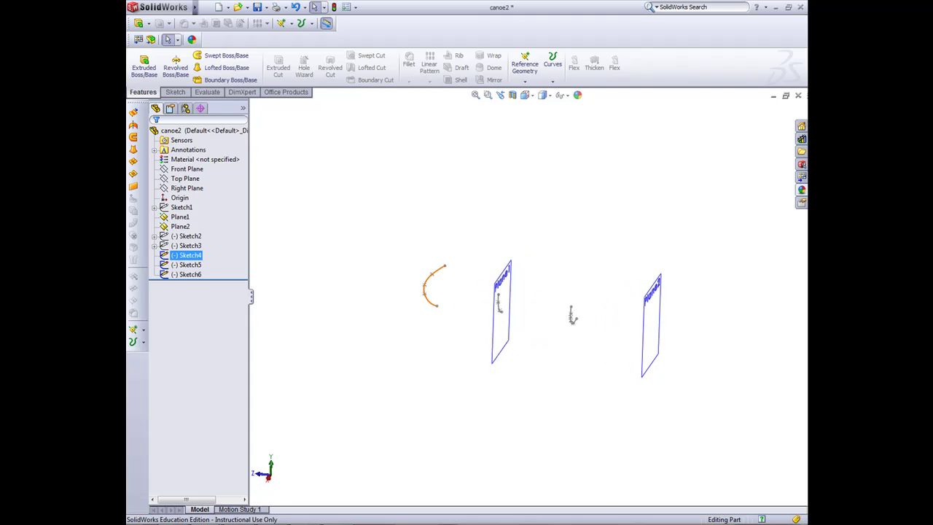
# Start a Right Plane sketch facing it and draw a vertical centerline through the origin
pyautogui.rightClick(181, 188)
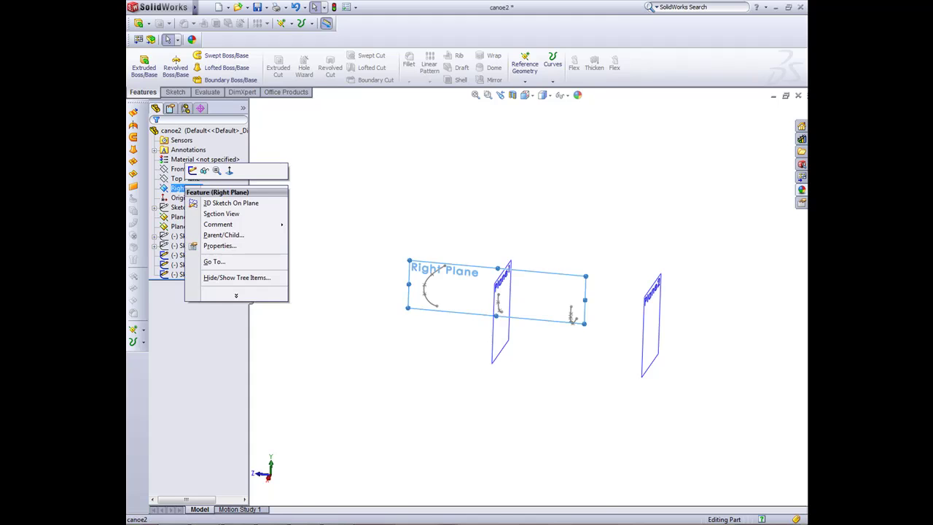
pyautogui.click(191, 169)
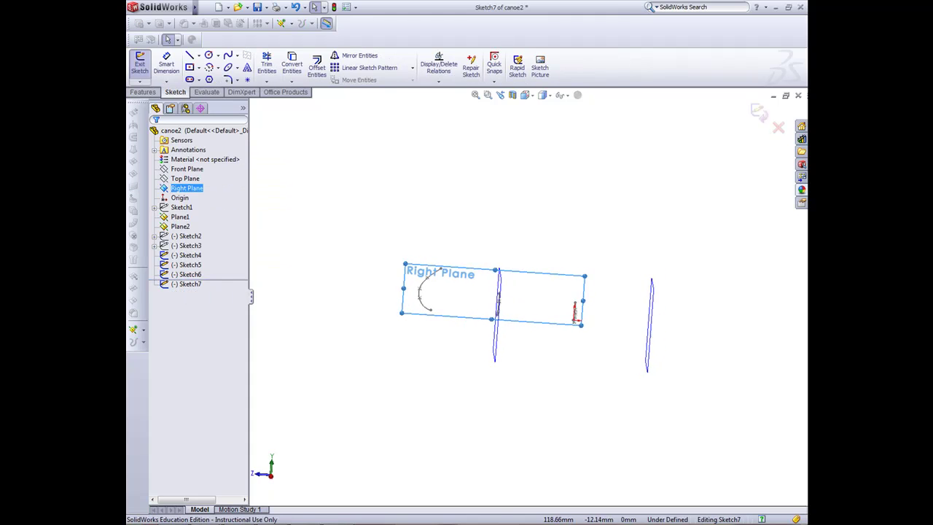
pyautogui.press('space')
pyautogui.press('Return')
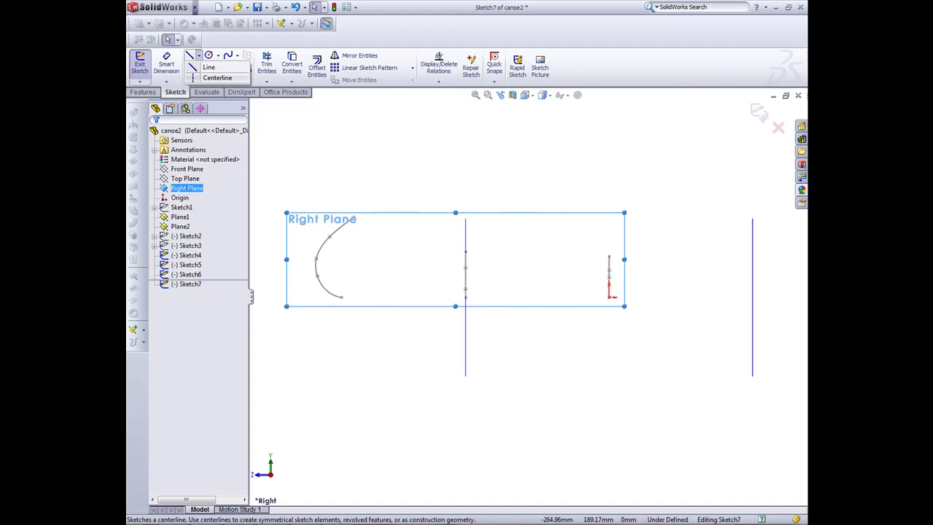
pyautogui.click(189, 55)
pyautogui.moveTo(609, 296); pyautogui.dragTo(608, 161)
pyautogui.press('Escape')
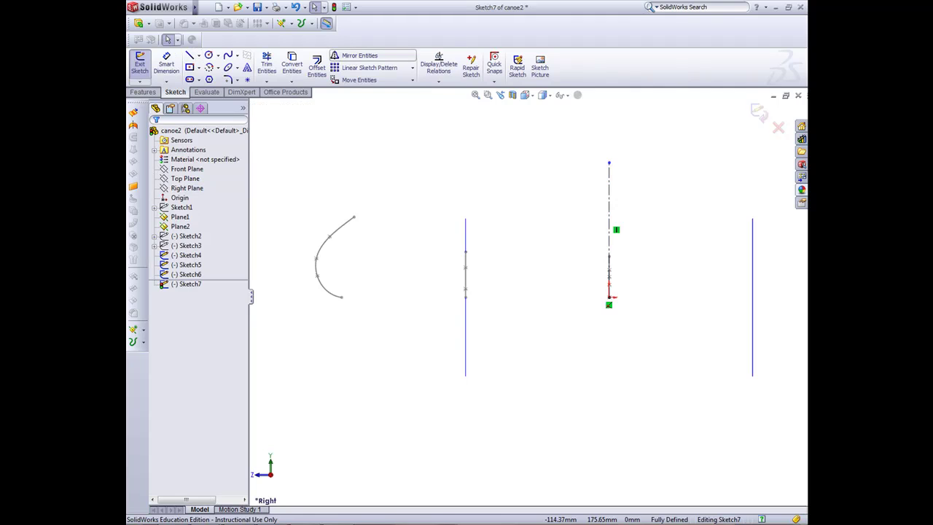
# Convert the Sketch4 left-end arc into the current sketch
pyautogui.click(359, 56)
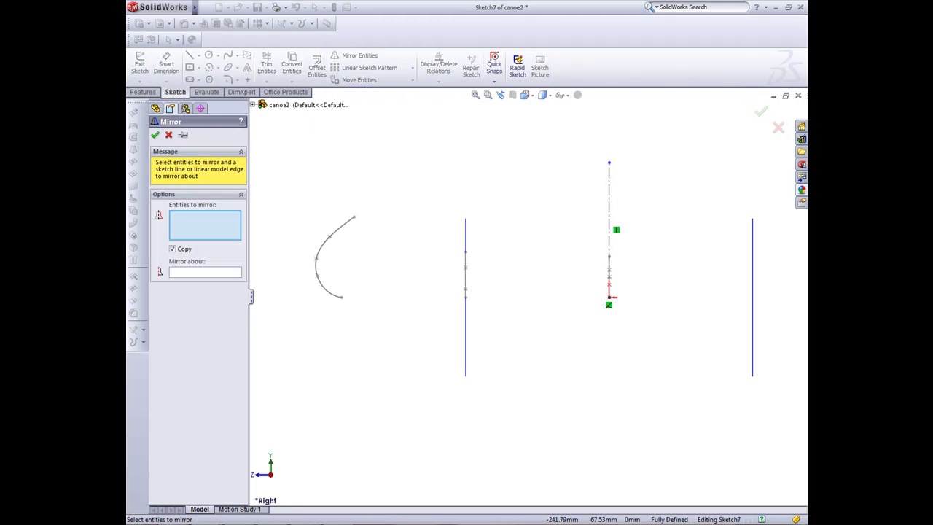
pyautogui.press('Escape')
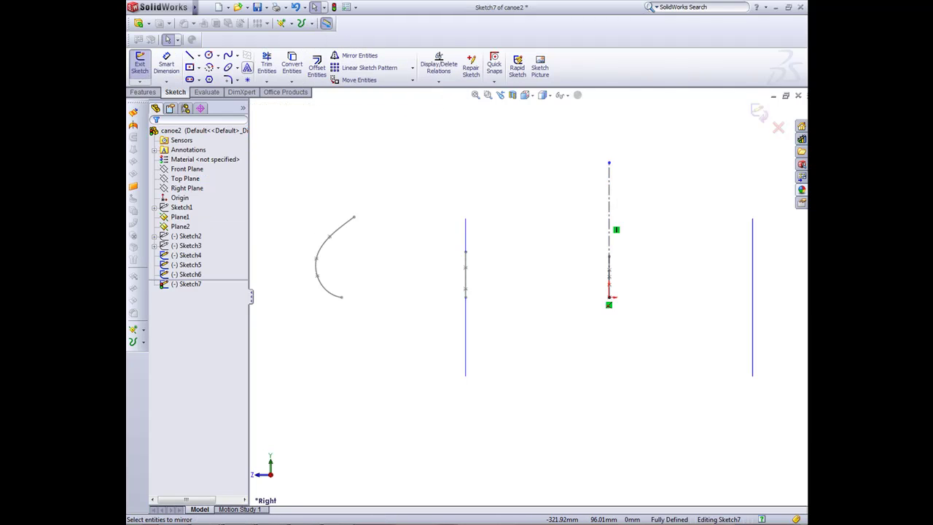
pyautogui.click(188, 255)
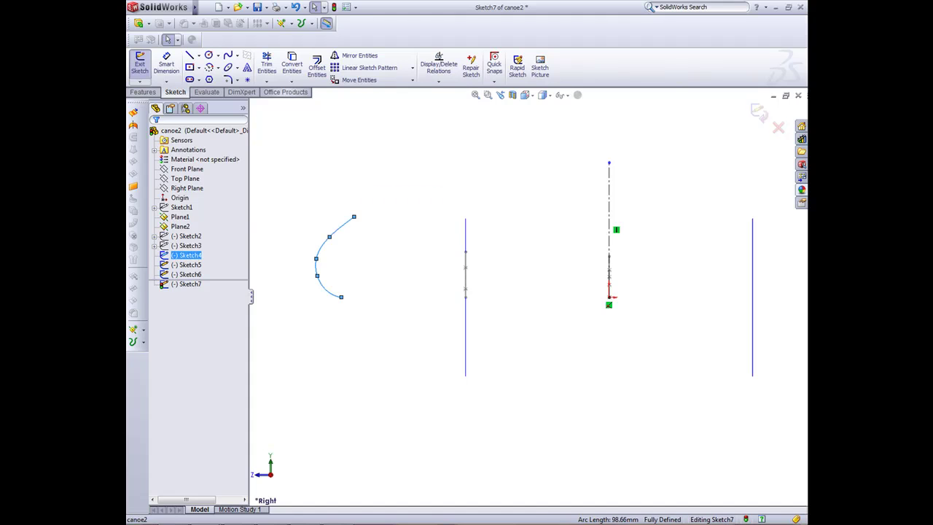
pyautogui.click(292, 63)
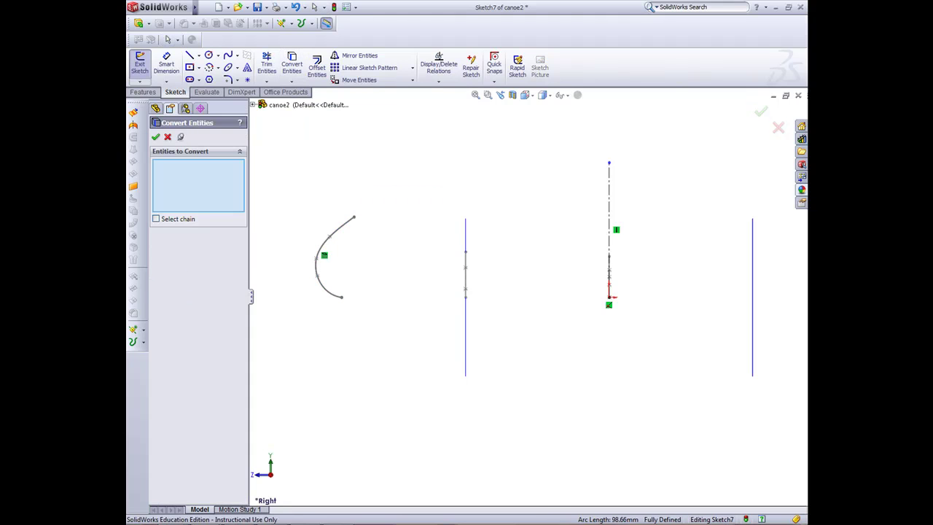
# Mirror the copied spline about the vertical centerline Line1
pyautogui.click(357, 55)
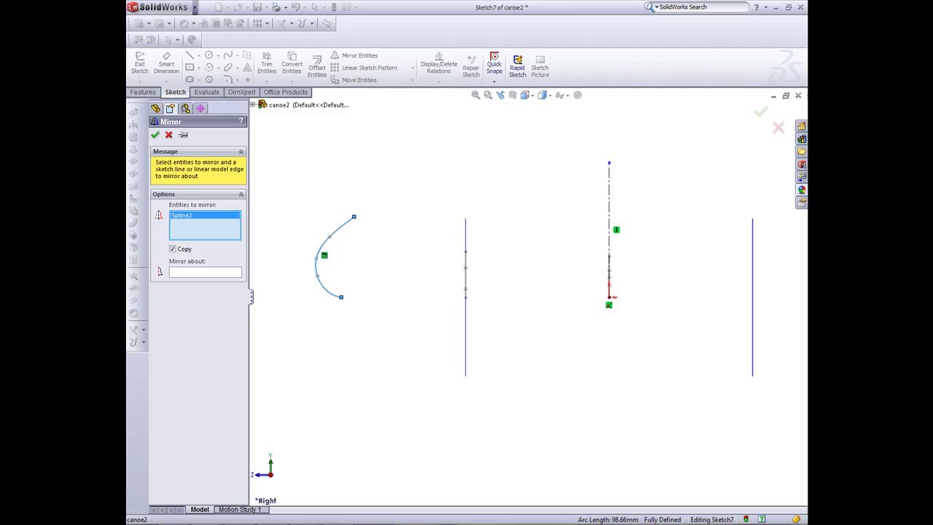
pyautogui.click(205, 272)
pyautogui.click(608, 218)
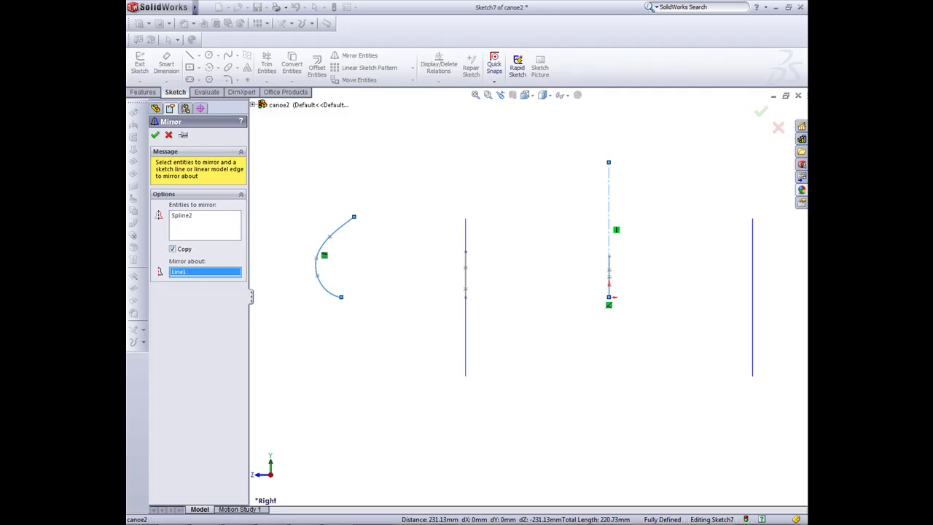
pyautogui.scroll(3, 526, 303)
pyautogui.click(154, 135)
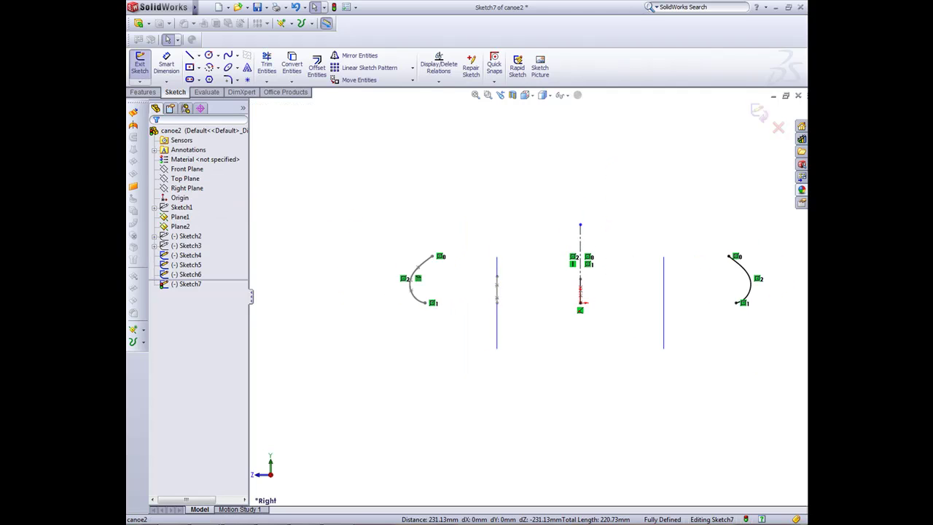
# Check the spline and centerline properties, exit Sketch7, and switch to Isometric view
pyautogui.click(412, 281)
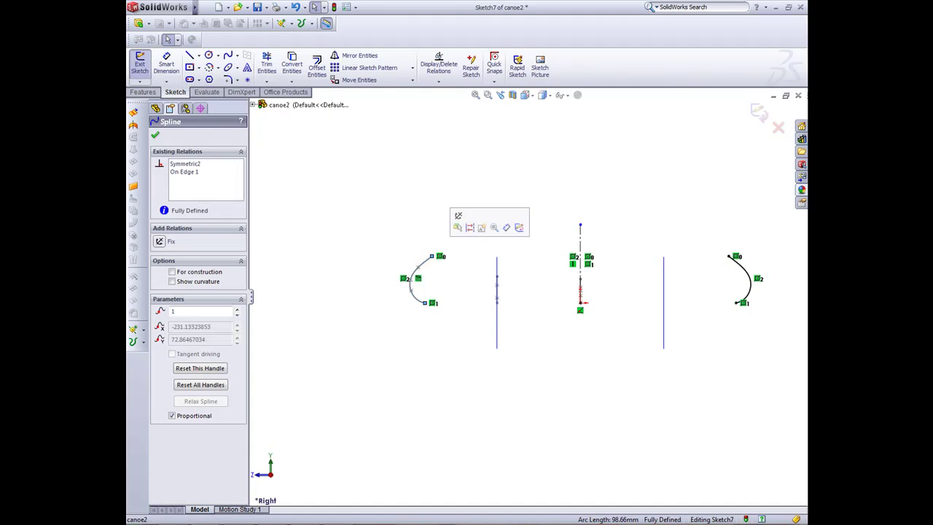
pyautogui.press('Escape')
pyautogui.scroll(-2, 639, 171)
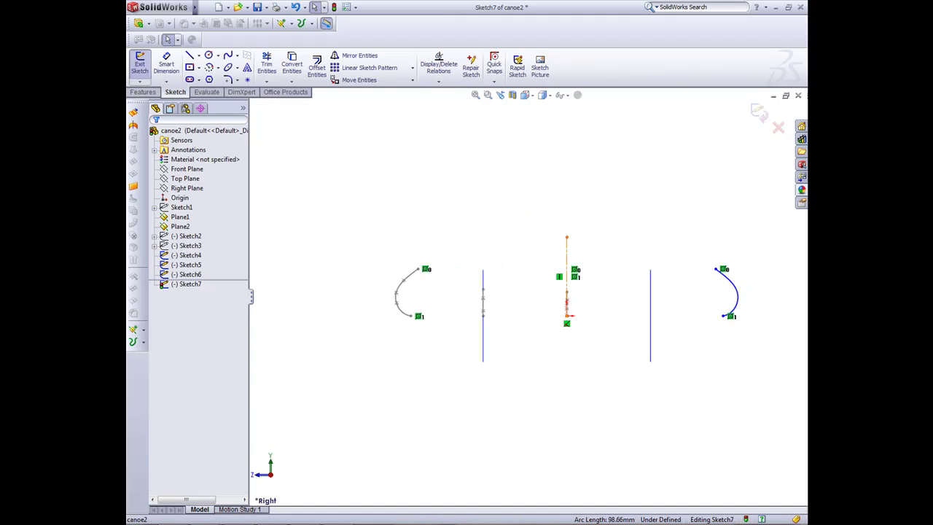
pyautogui.click(567, 299)
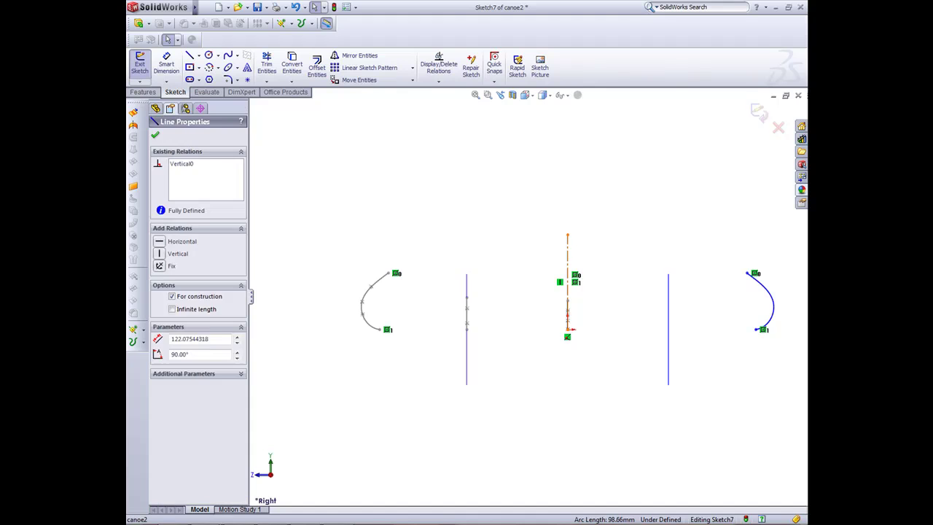
pyautogui.press('Escape')
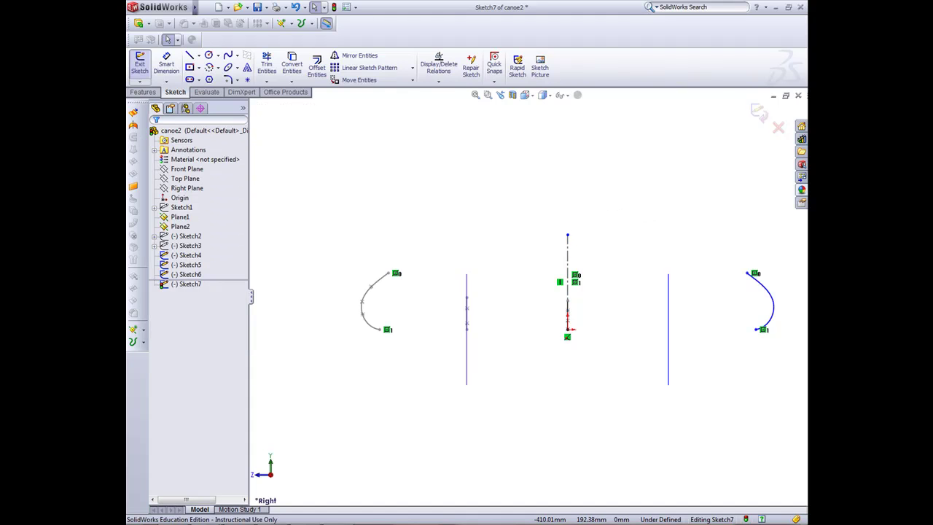
pyautogui.click(140, 64)
pyautogui.hotkey('ctrl', '7')
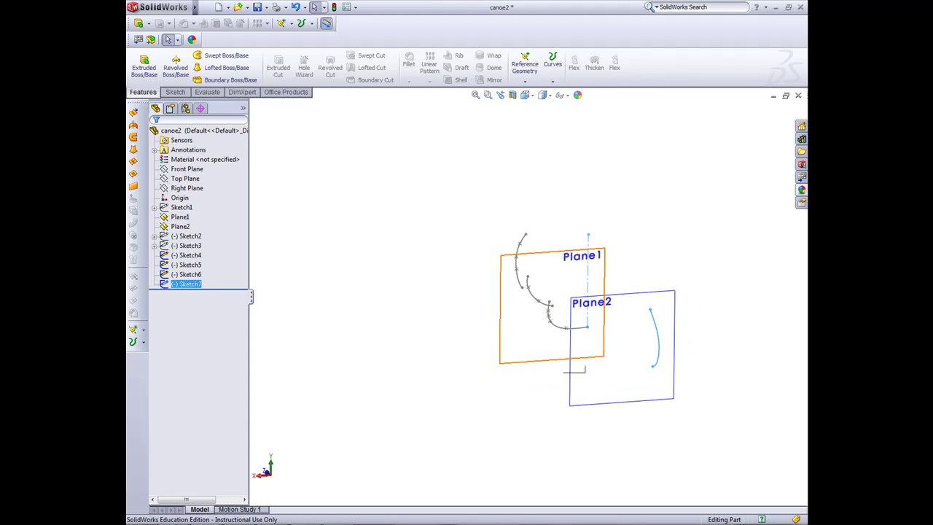
# Copy the Sketch5 curve with Convert Entities into a new Plane2 sketch, Sketch8
pyautogui.press('Escape')
pyautogui.click(571, 342)
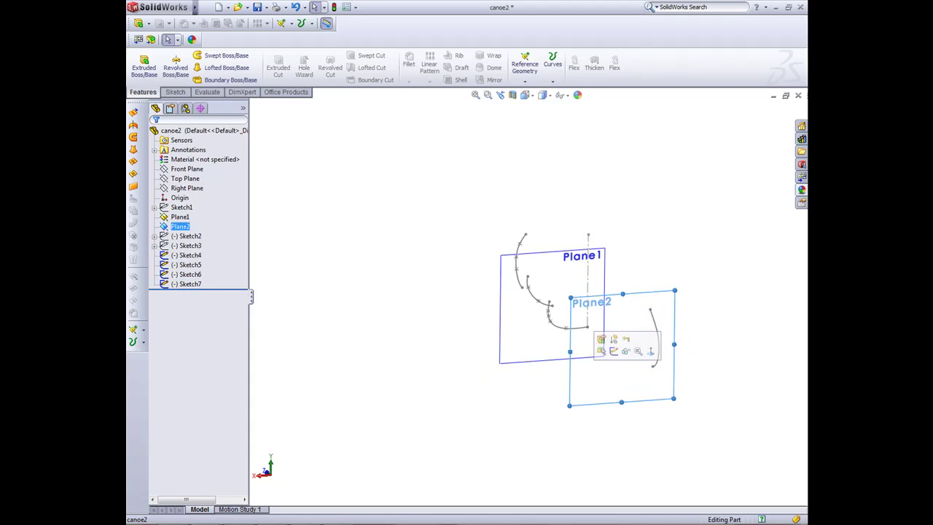
pyautogui.rightClick(571, 348)
pyautogui.click(593, 366)
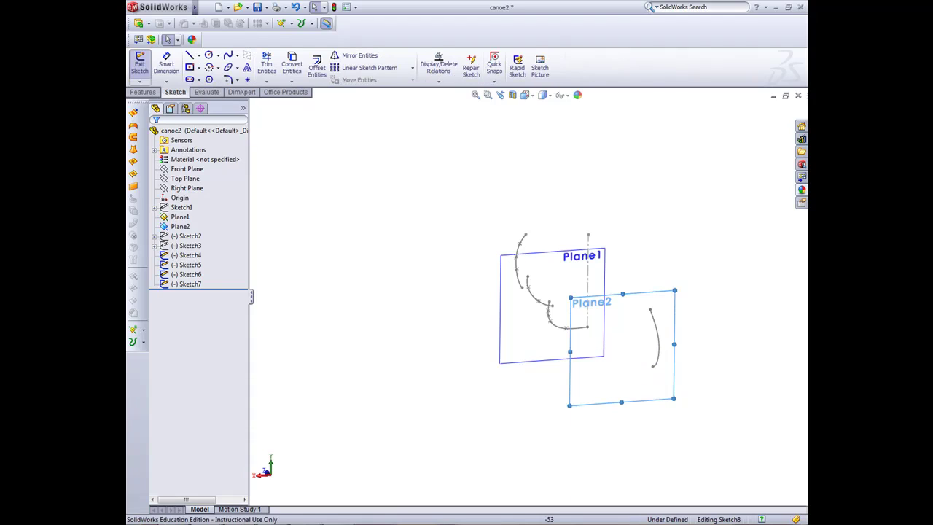
pyautogui.click(539, 295)
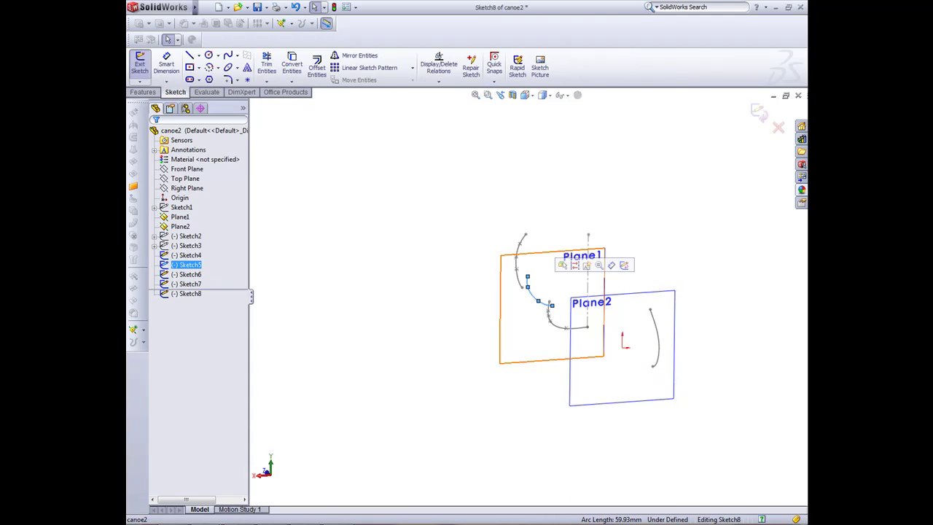
pyautogui.click(292, 64)
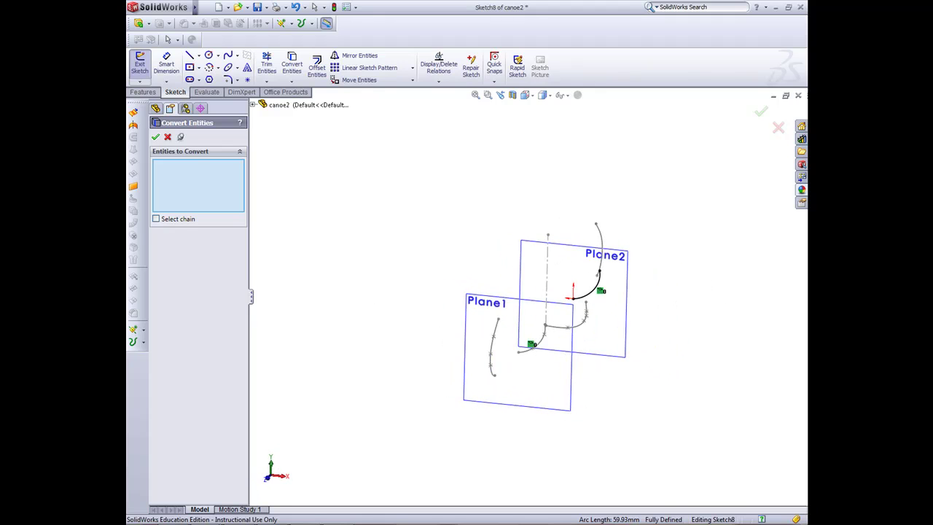
pyautogui.click(139, 64)
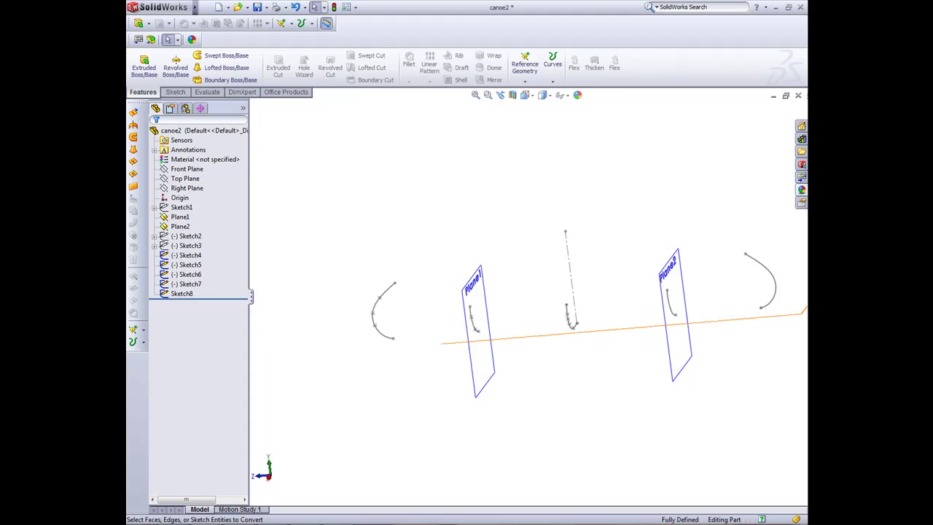
# Start a lofted surface, pick Sketch4, Sketch5 and Sketch7, then clear the wrong profile selection
pyautogui.click(134, 149)
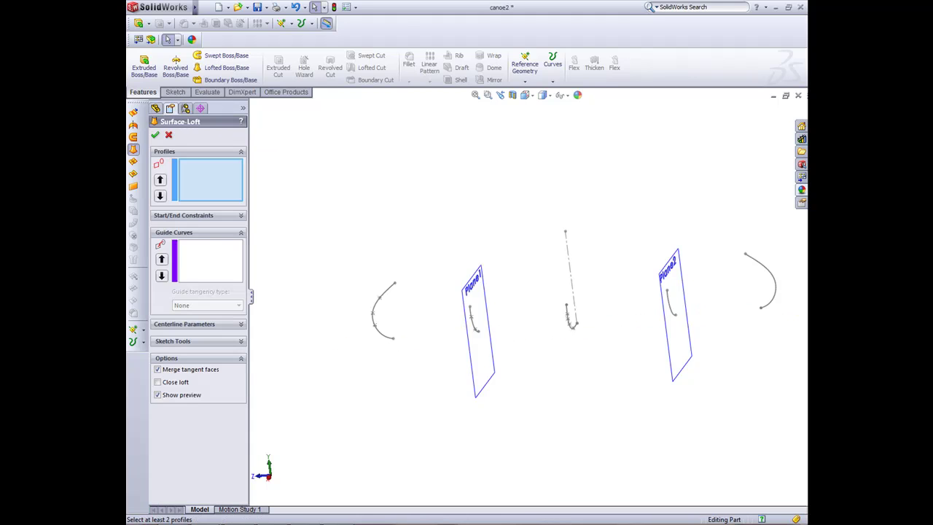
pyautogui.click(392, 337)
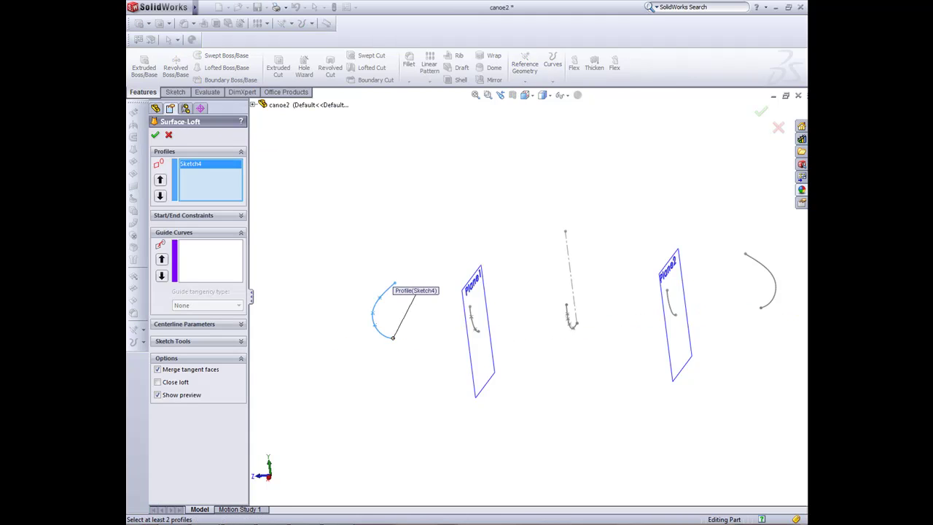
pyautogui.scroll(-4, 431, 344)
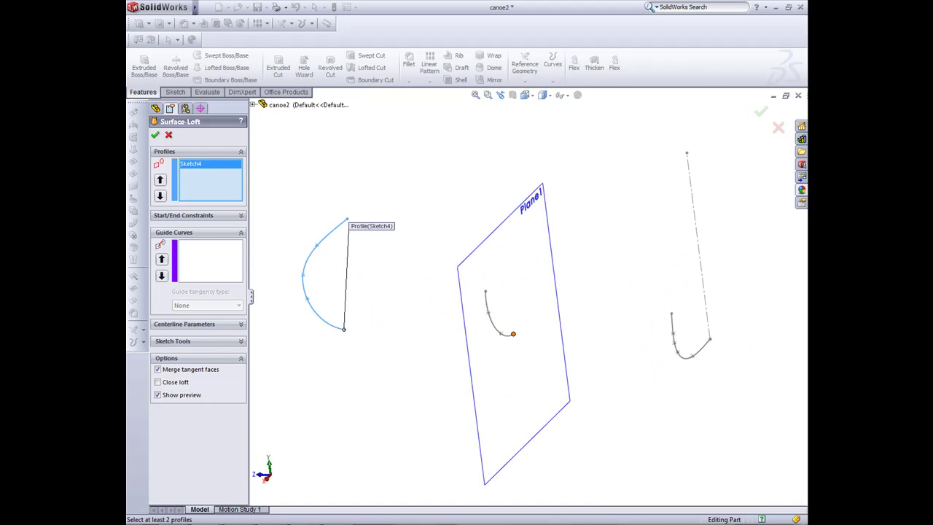
pyautogui.click(513, 334)
pyautogui.click(709, 339)
pyautogui.scroll(4, 524, 323)
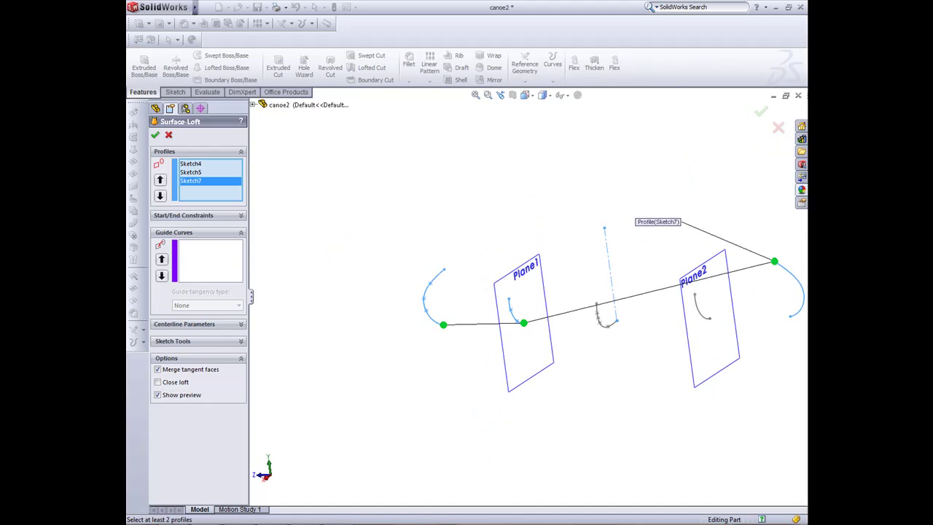
pyautogui.rightClick(201, 182)
pyautogui.click(241, 188)
# Loft through Sketch4, Sketch5, Sketch6, Sketch8 and Sketch7 in order and accept
pyautogui.click(443, 325)
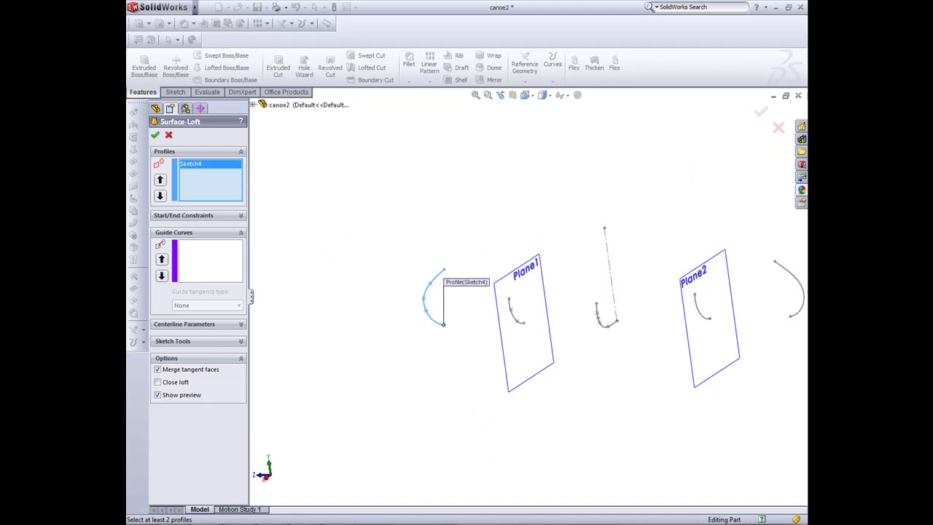
pyautogui.click(523, 322)
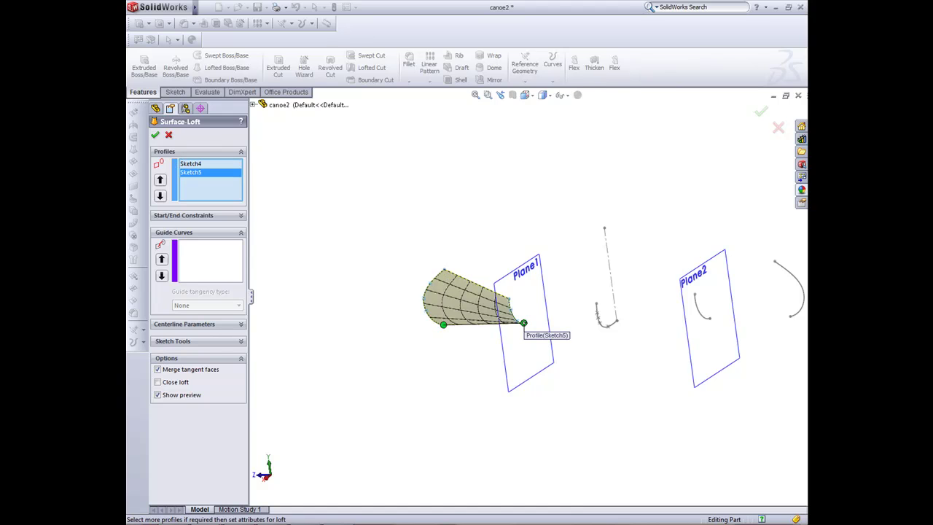
pyautogui.click(617, 320)
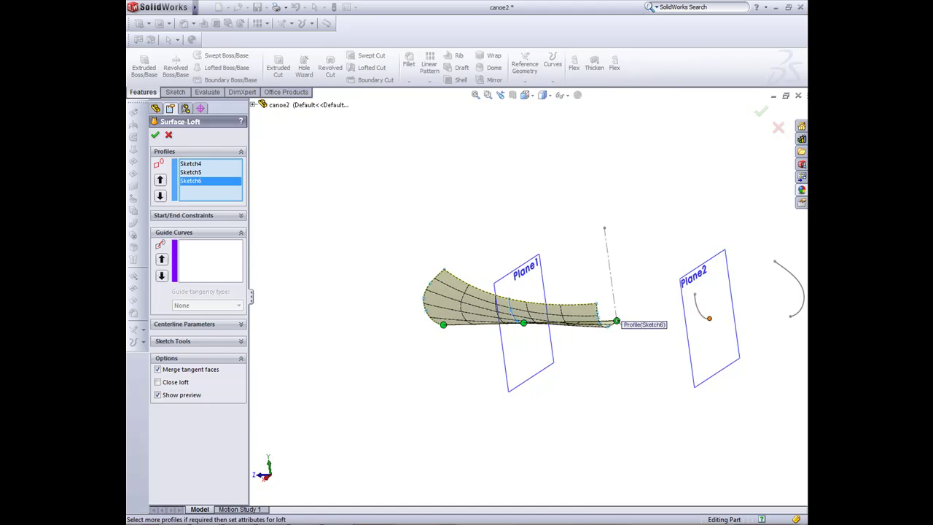
pyautogui.click(709, 318)
pyautogui.click(790, 316)
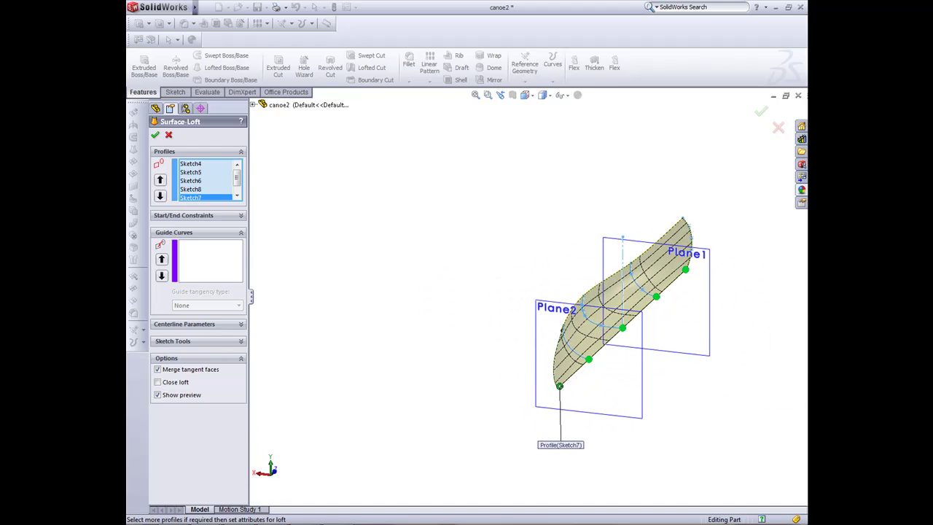
pyautogui.press('Return')
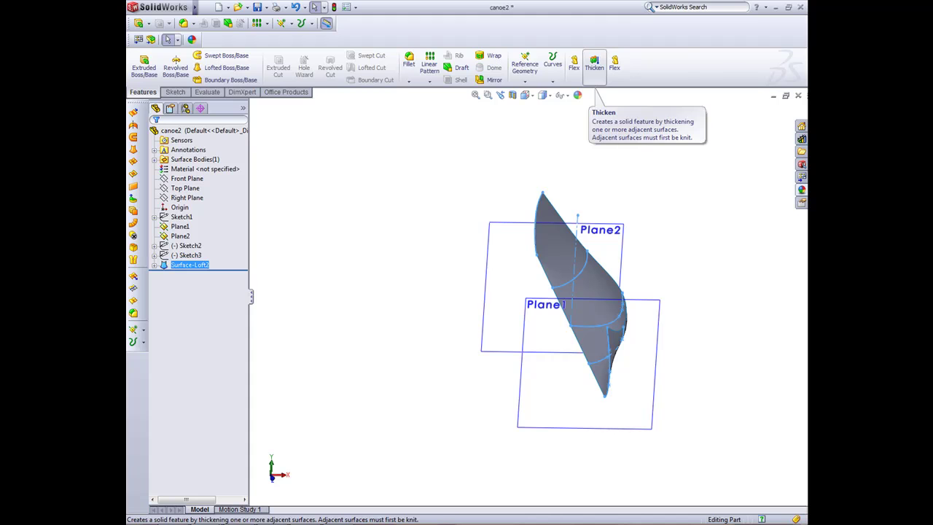
pyautogui.rightClick(670, 59)
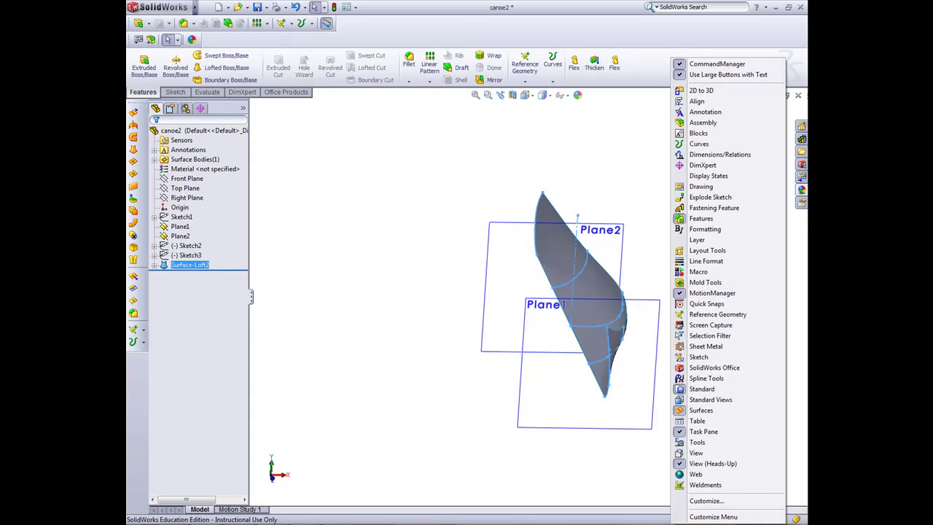
pyautogui.click(706, 501)
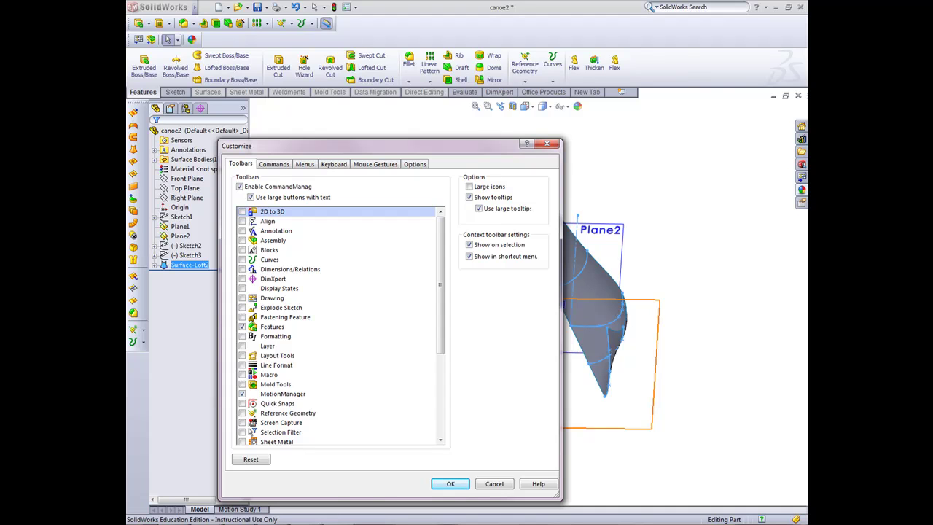
pyautogui.click(271, 326)
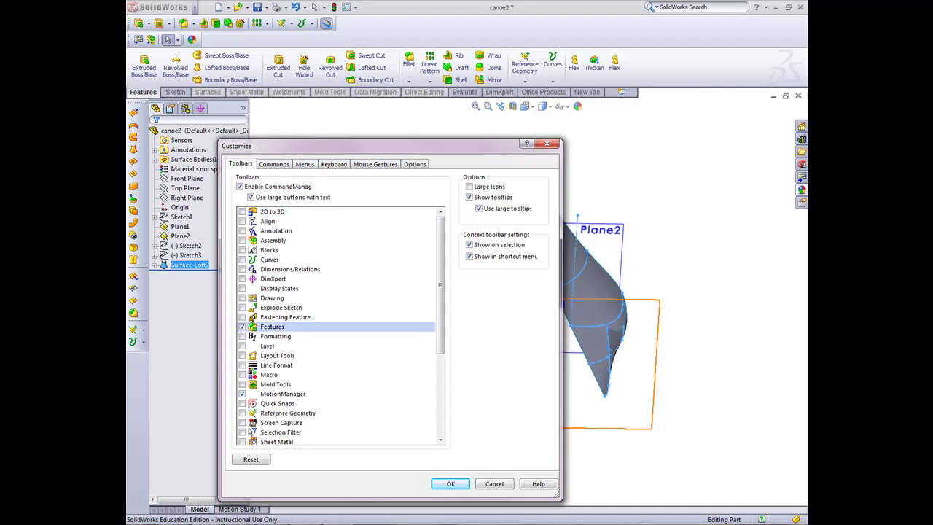
pyautogui.click(274, 164)
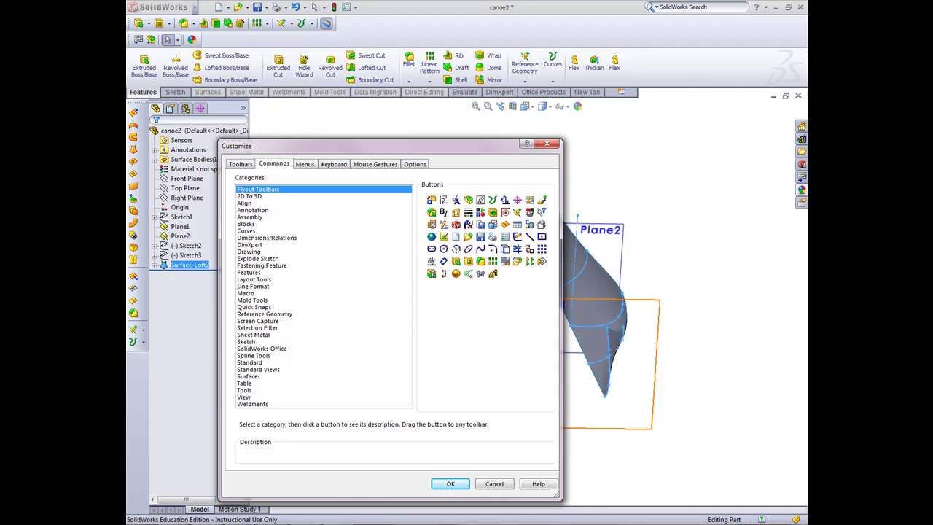
pyautogui.click(249, 272)
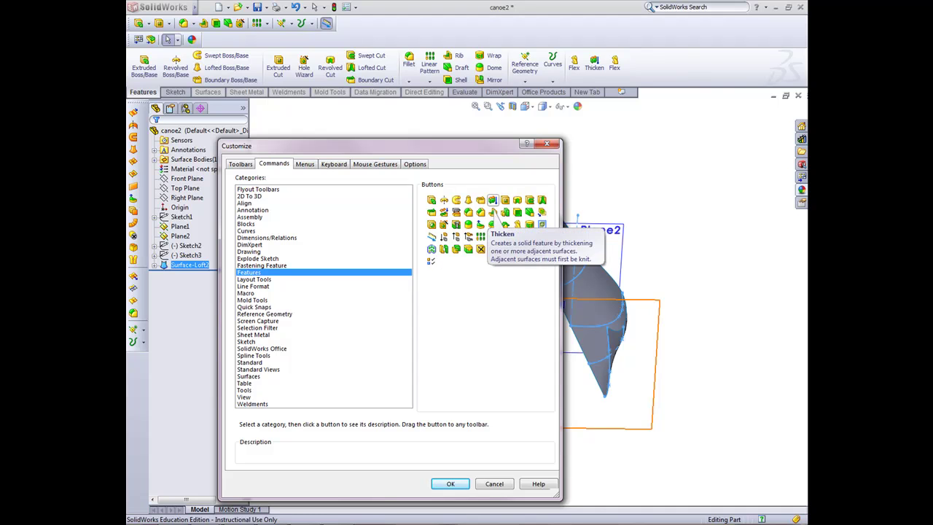
pyautogui.click(496, 201)
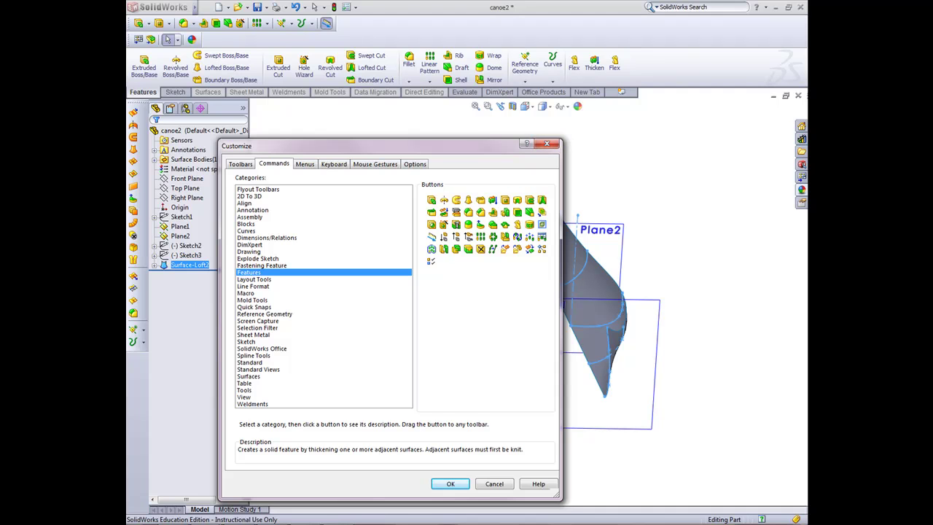
pyautogui.press('Return')
pyautogui.hotkey('ctrl', '7')
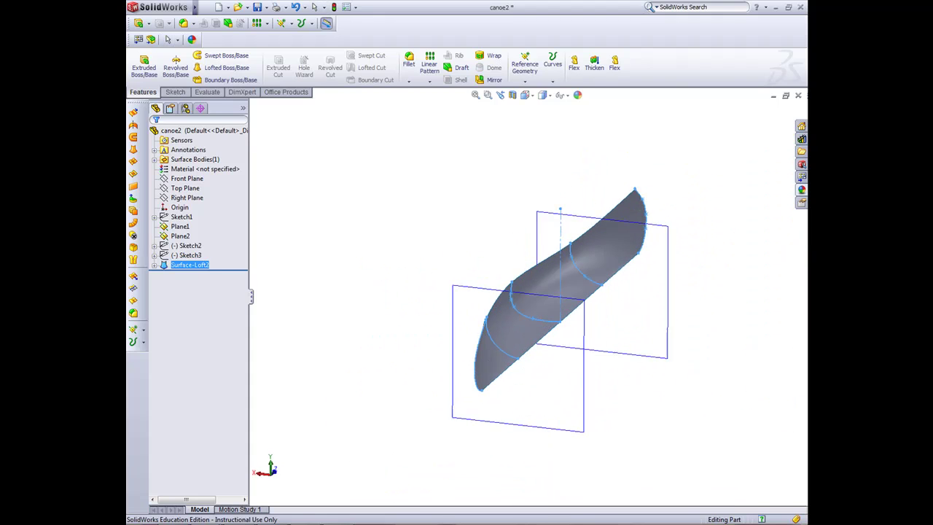
# Thicken Surface-Loft2 by 2.00mm, switching sides until the rebuild error clears
pyautogui.click(594, 64)
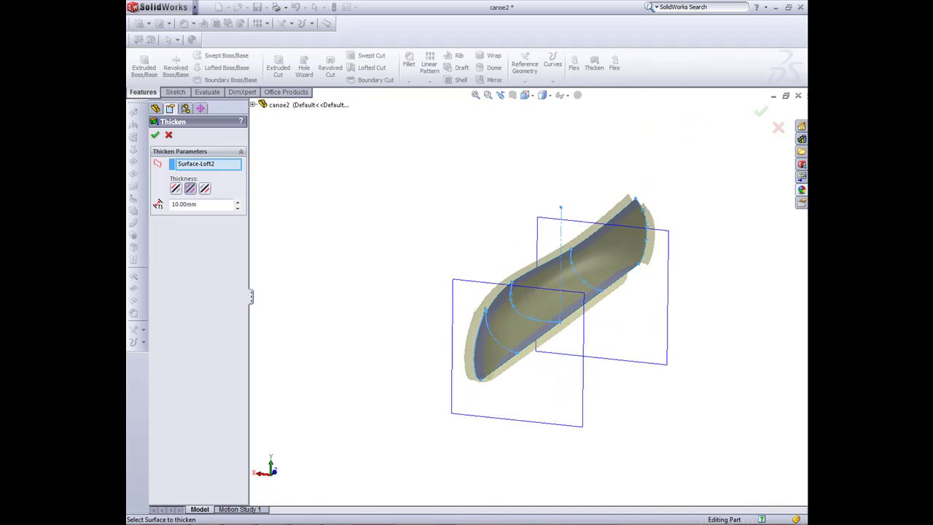
pyautogui.click(204, 188)
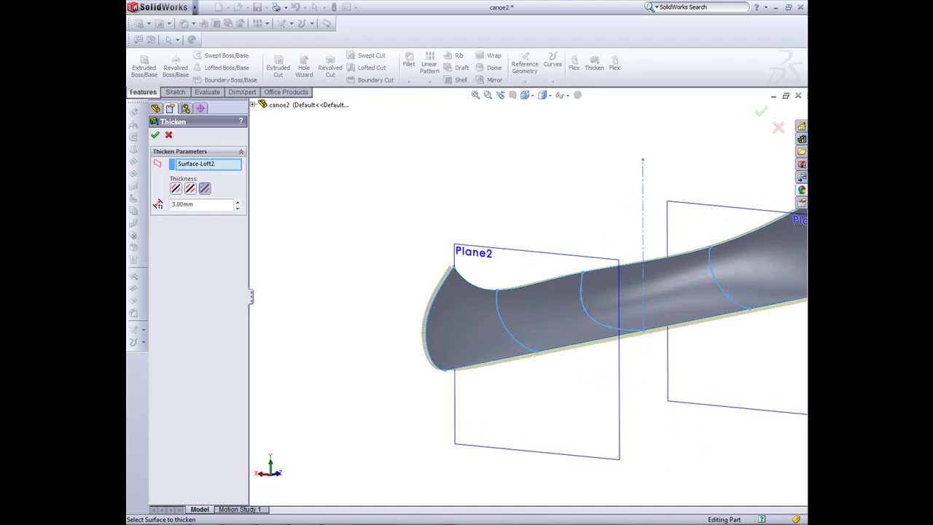
pyautogui.click(175, 188)
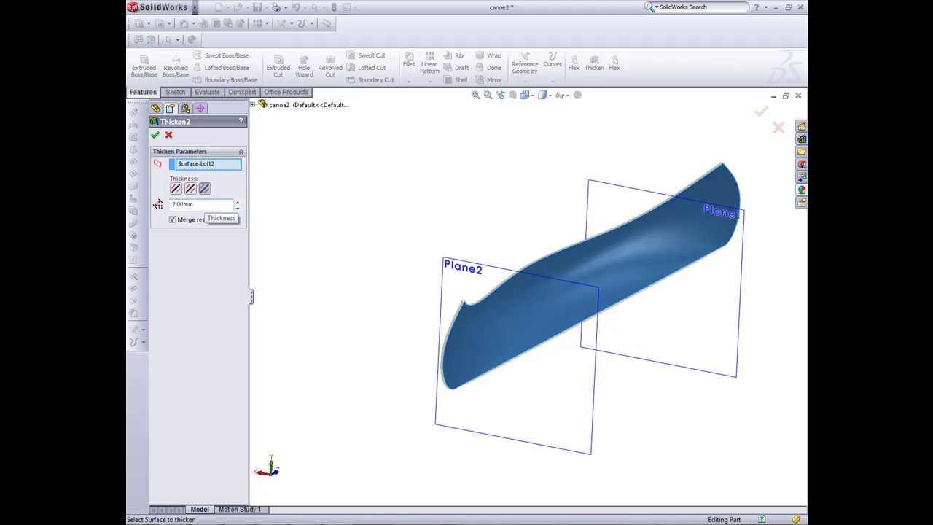
pyautogui.click(190, 188)
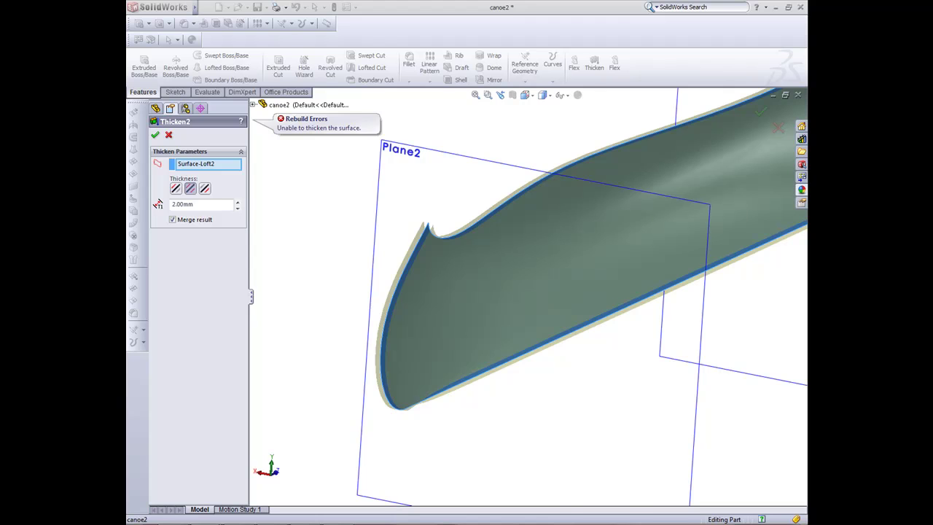
pyautogui.click(205, 188)
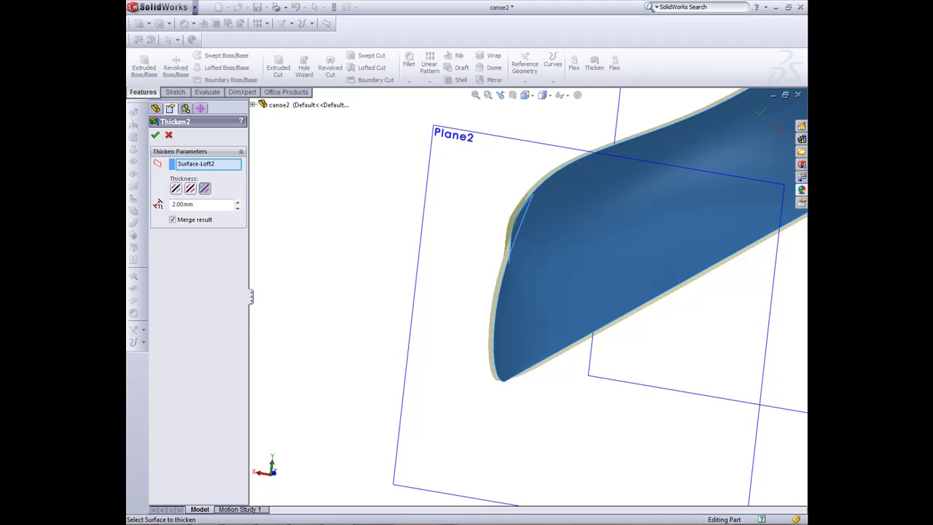
pyautogui.moveTo(554, 277); pyautogui.dragTo(510, 270, button='middle')
pyautogui.scroll(3, 514, 253)
# Mirror the Thicken2 body, not its features, across the Right Plane
pyautogui.scroll(-2, 514, 253)
pyautogui.scroll(2, 514, 253)
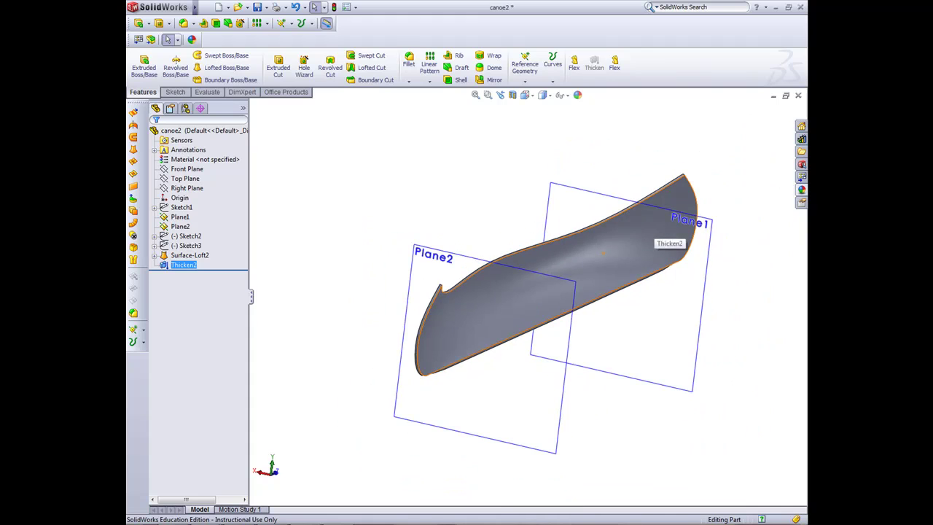
pyautogui.click(490, 79)
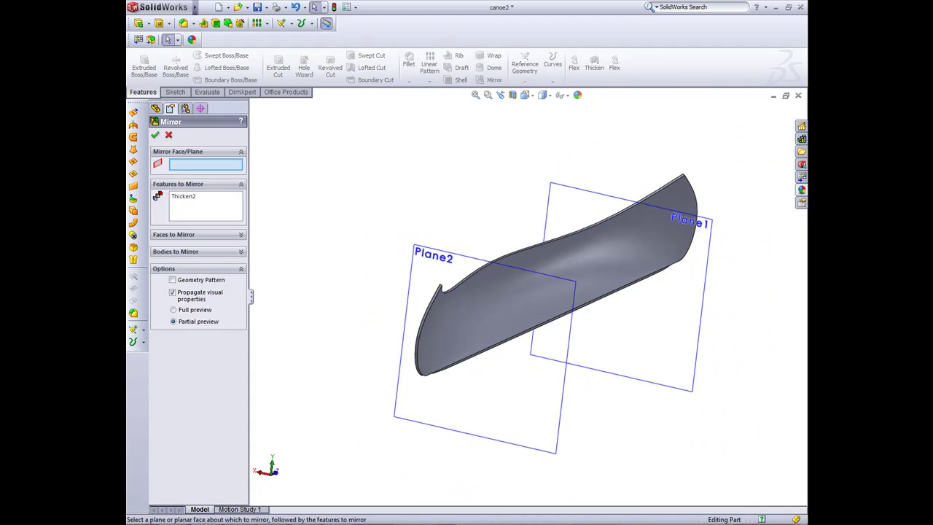
pyautogui.click(205, 207)
pyautogui.rightClick(206, 207)
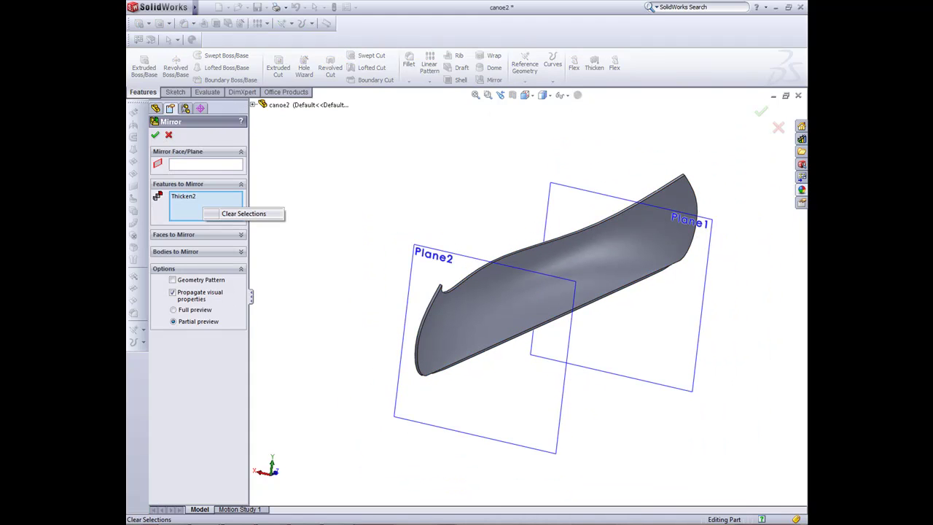
pyautogui.click(248, 214)
pyautogui.click(175, 251)
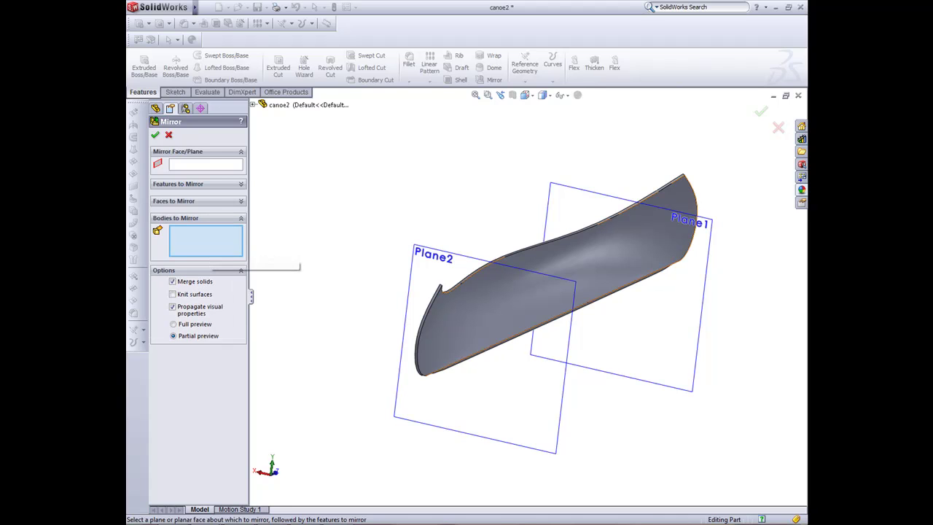
pyautogui.click(553, 277)
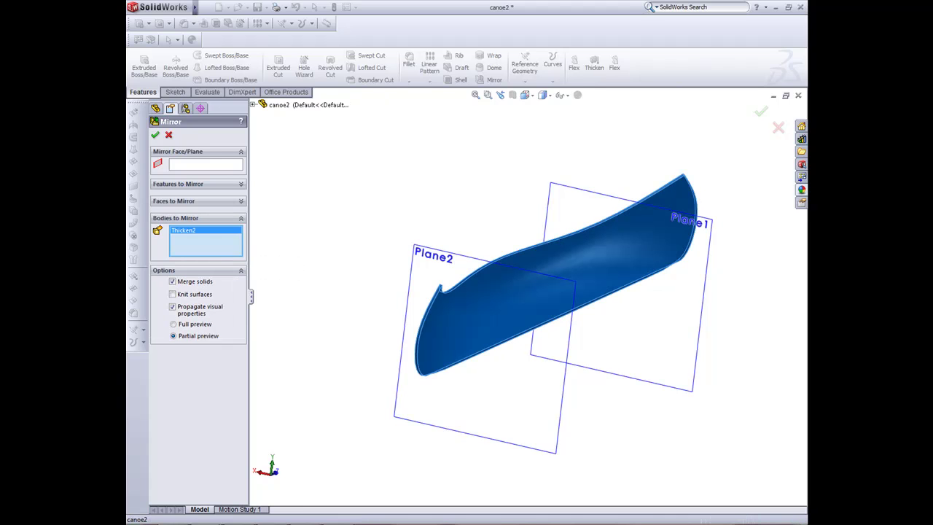
pyautogui.click(299, 104)
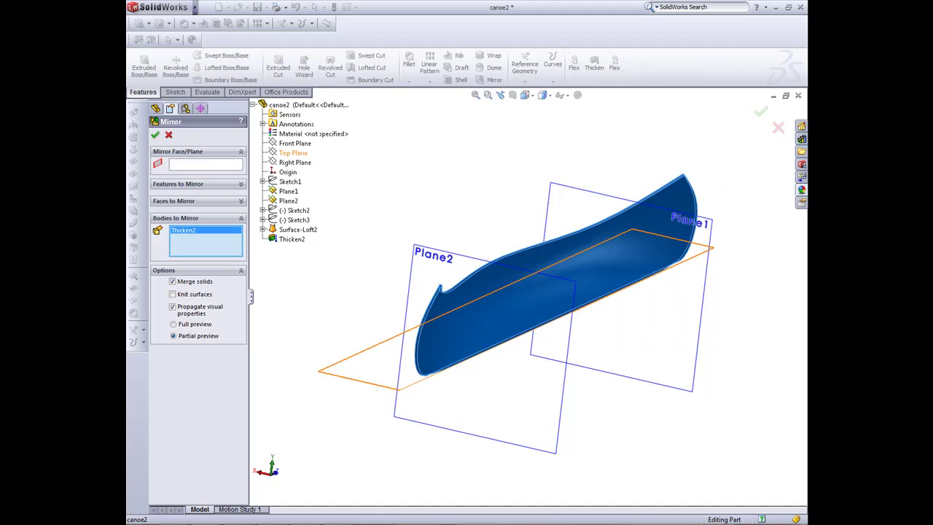
pyautogui.click(205, 165)
pyautogui.click(295, 162)
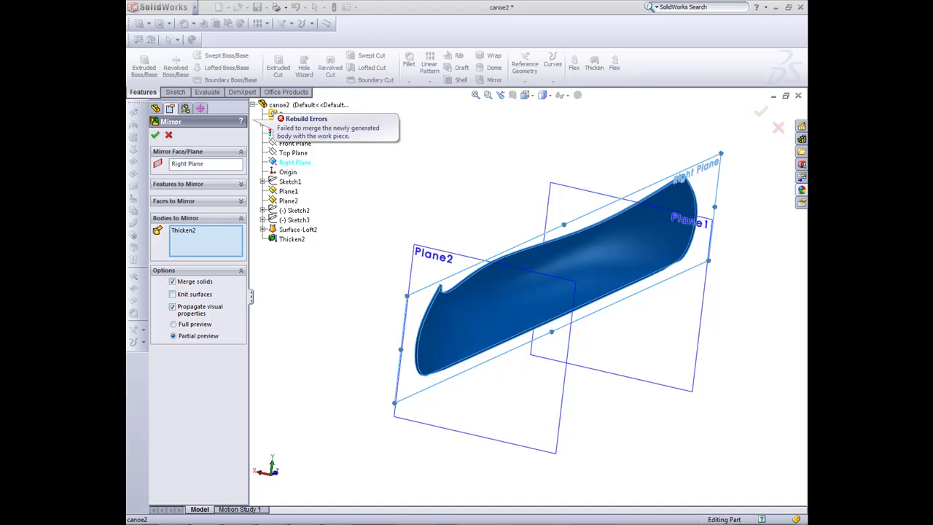
pyautogui.click(154, 134)
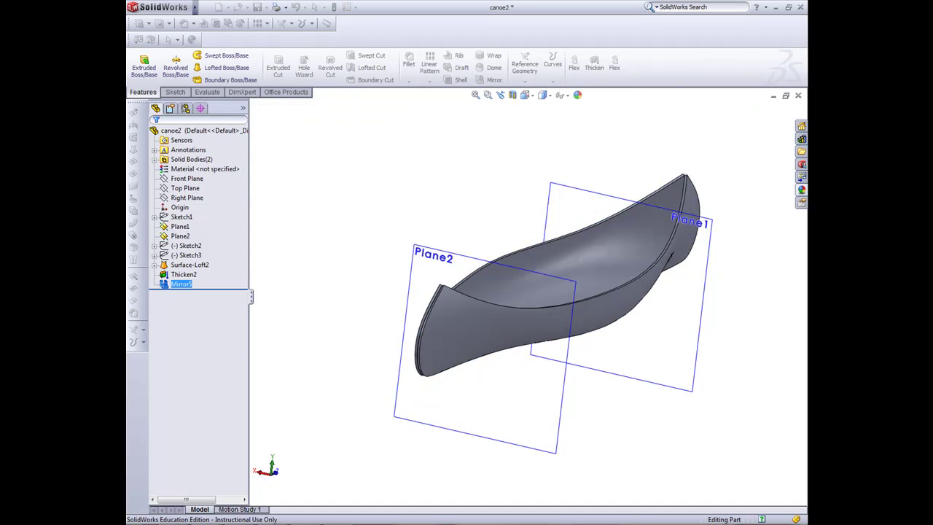
# Edit Mirror5 to uncheck Merge solids, keeping the mirrored half as a separate body
pyautogui.hotkey('ctrl', '1')
pyautogui.scroll(3, 528, 291)
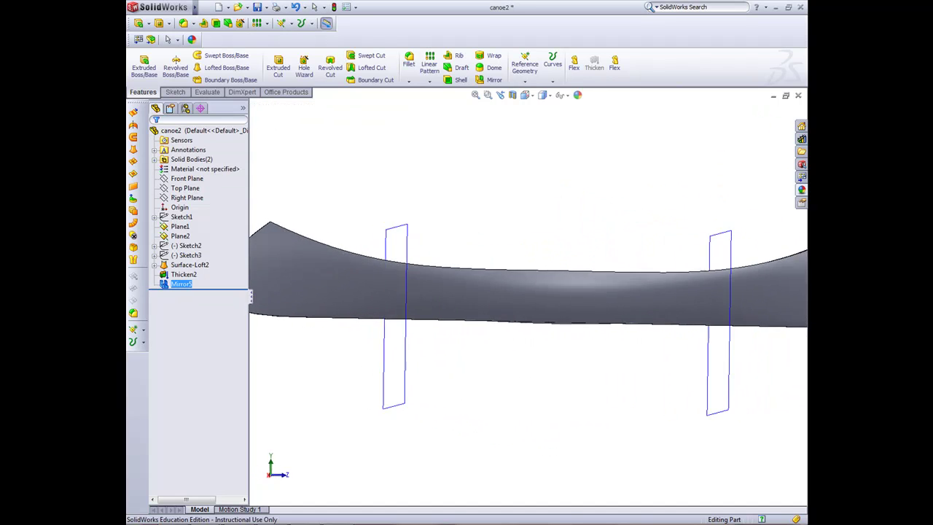
pyautogui.rightClick(180, 283)
pyautogui.click(180, 254)
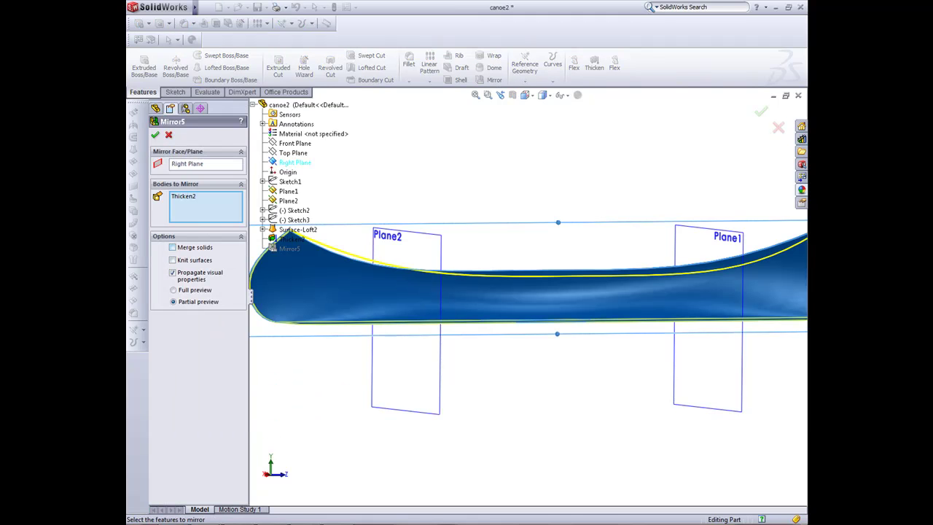
pyautogui.press('Return')
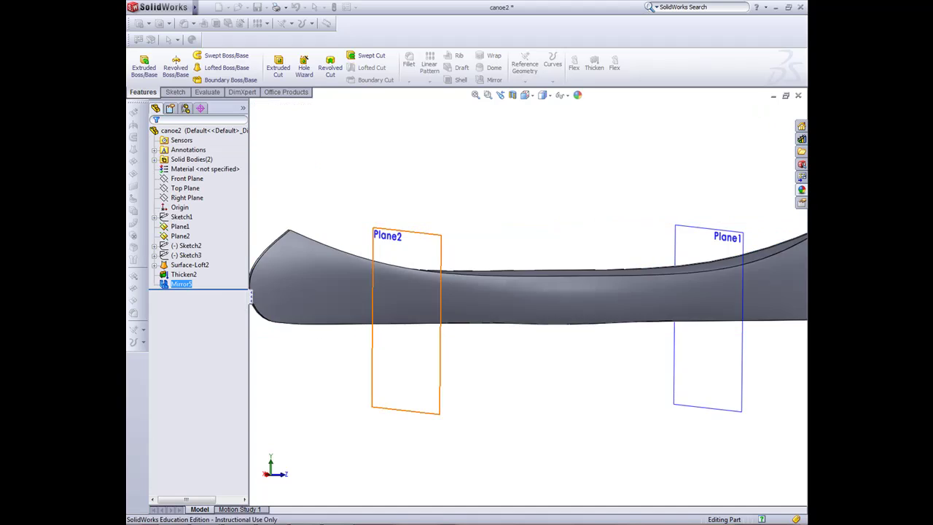
pyautogui.hotkey('ctrl', '7')
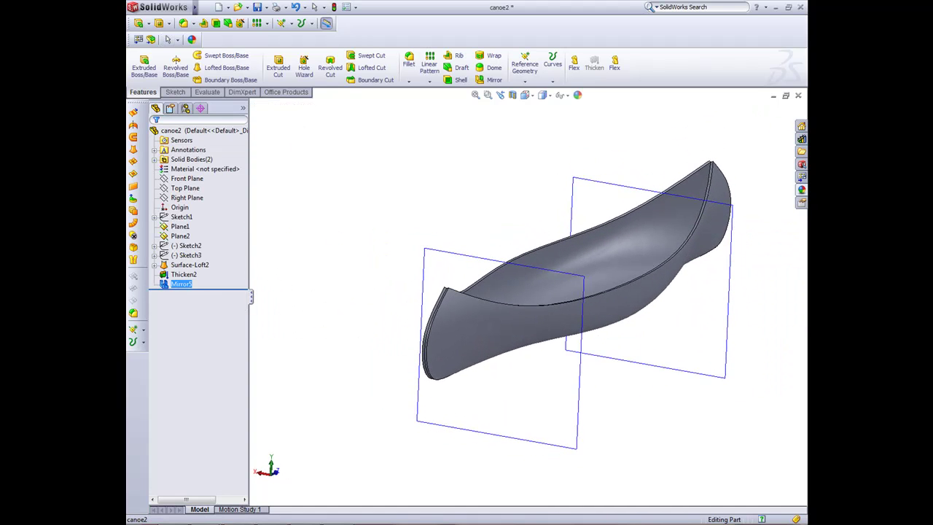
# Hide Plane2 and Plane1 from the graphics area
pyautogui.click(580, 343)
pyautogui.rightClick(579, 356)
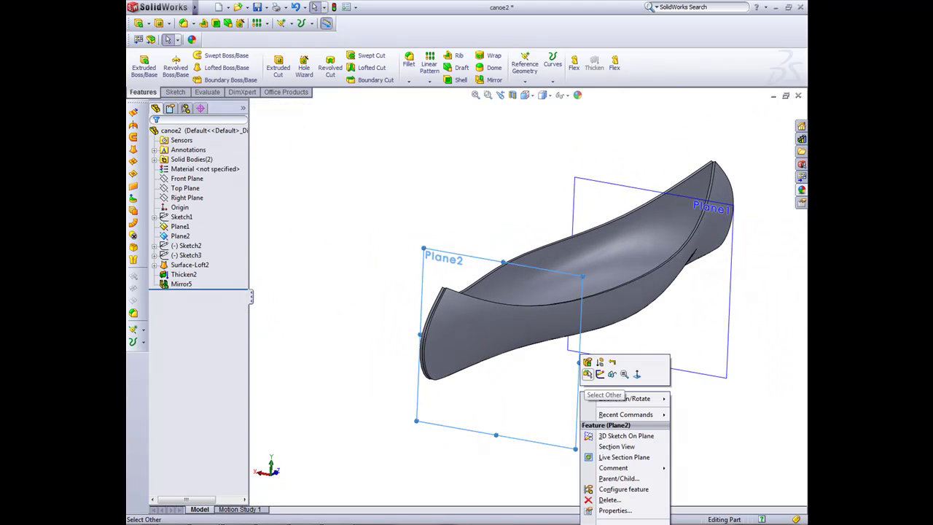
pyautogui.click(599, 361)
pyautogui.click(729, 292)
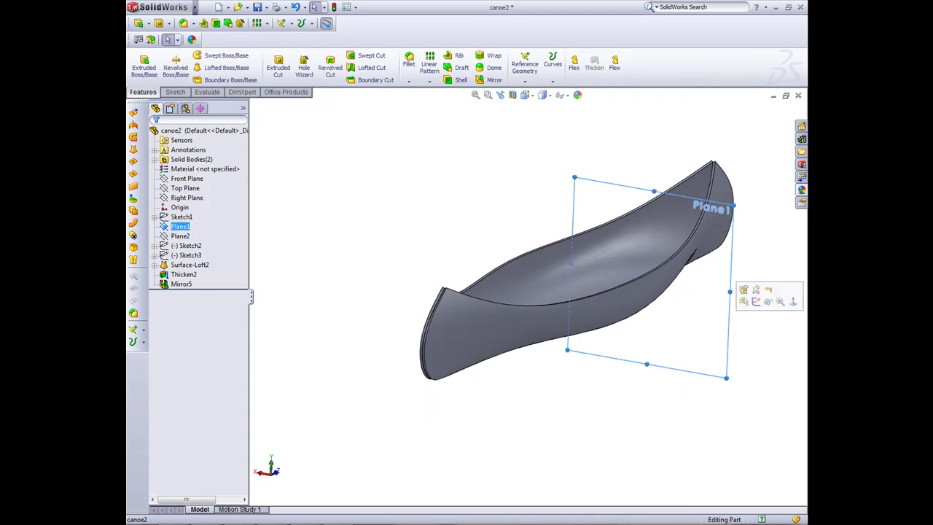
pyautogui.click(769, 300)
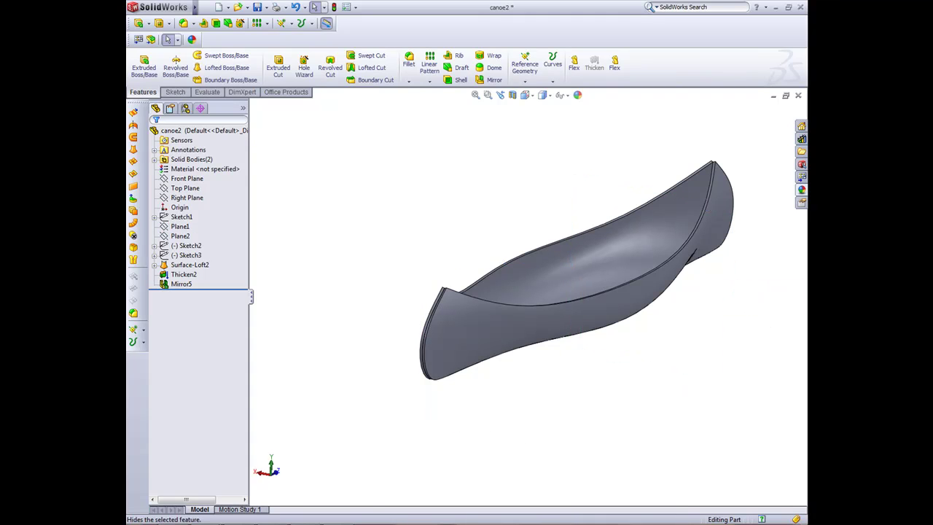
pyautogui.moveTo(768, 300); pyautogui.dragTo(791, 217, button='middle')
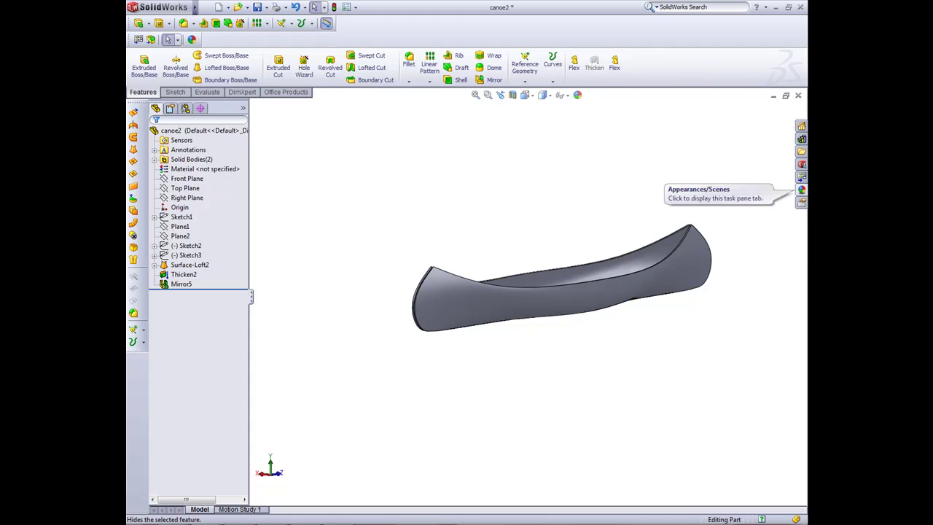
# Apply polished walnut 2d from Organic > Wood to the canoe, after trying rosewood and teak
pyautogui.click(801, 190)
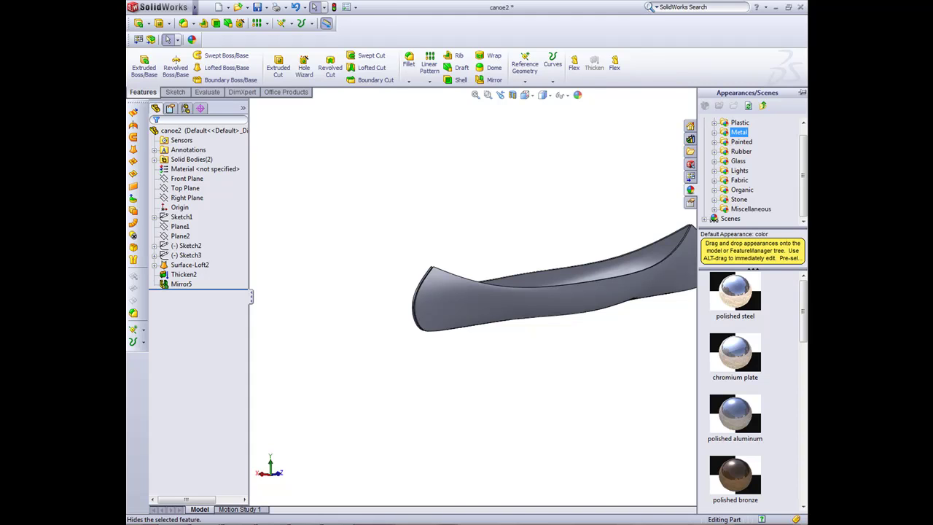
pyautogui.doubleClick(742, 189)
pyautogui.click(749, 199)
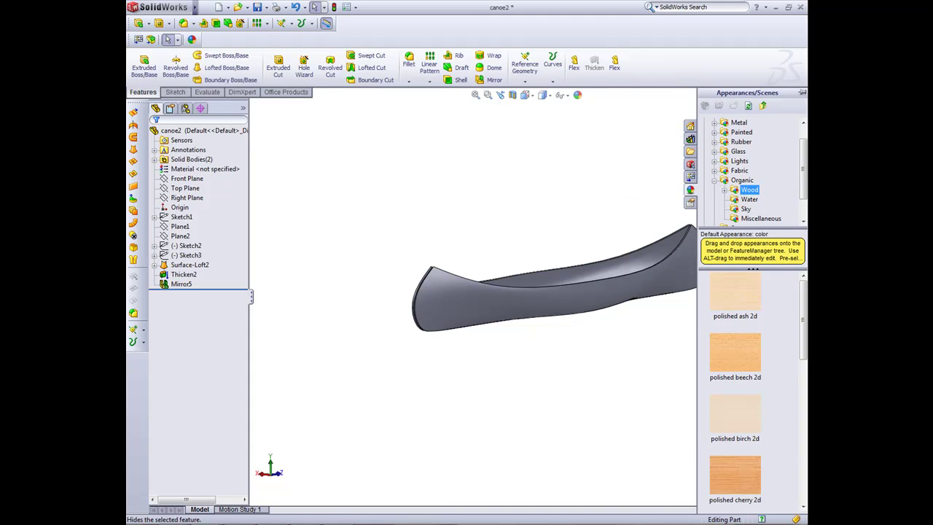
pyautogui.scroll(-5, 750, 390)
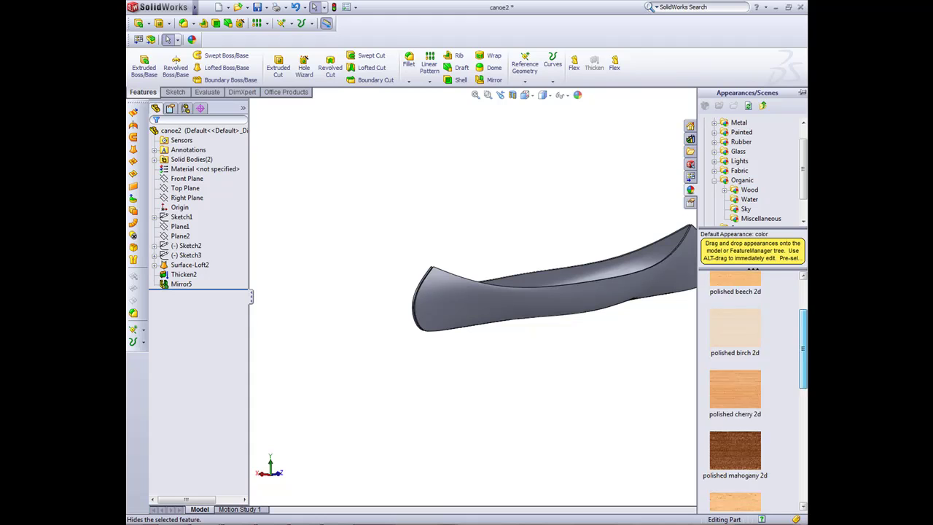
pyautogui.scroll(-1, 735, 365)
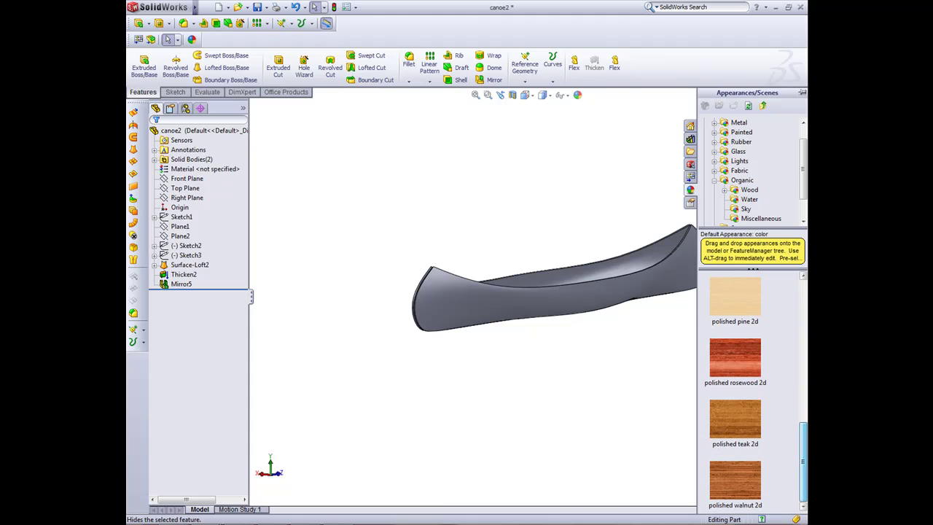
pyautogui.rightClick(705, 354)
pyautogui.click(754, 359)
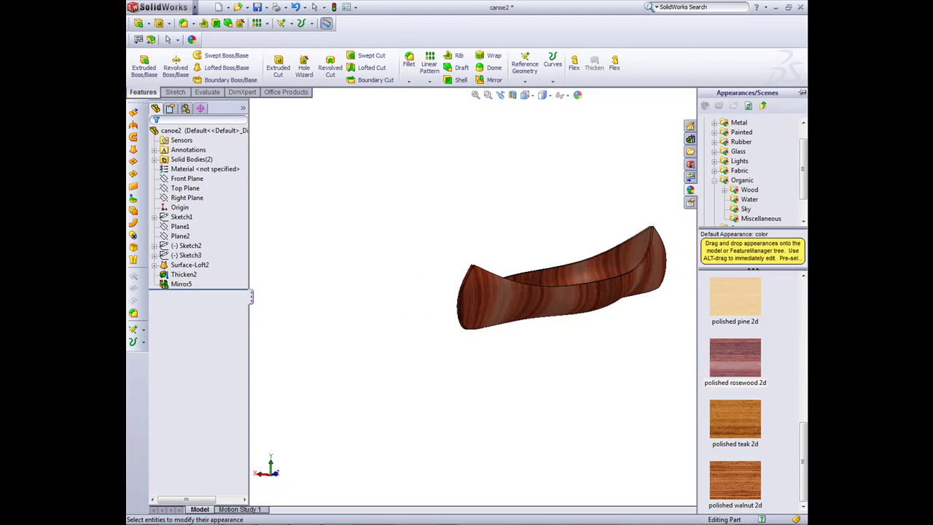
pyautogui.click(751, 422)
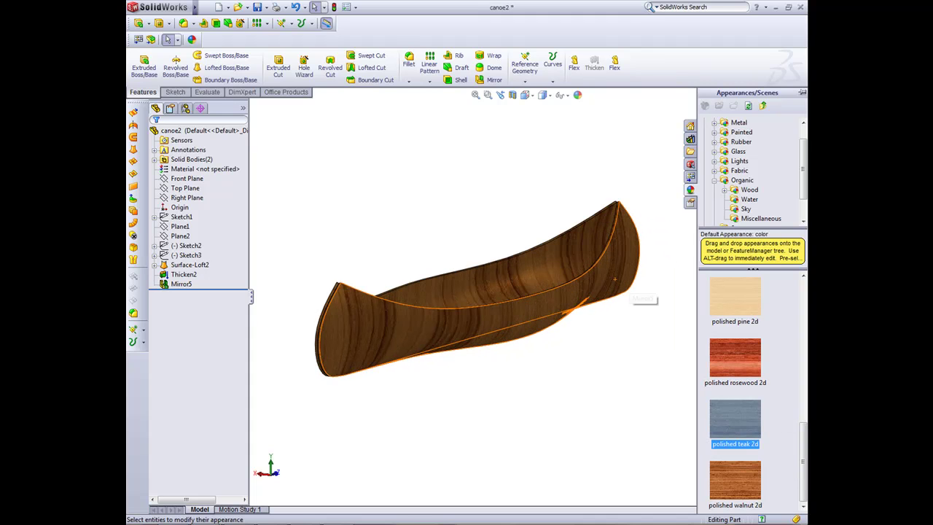
pyautogui.click(734, 479)
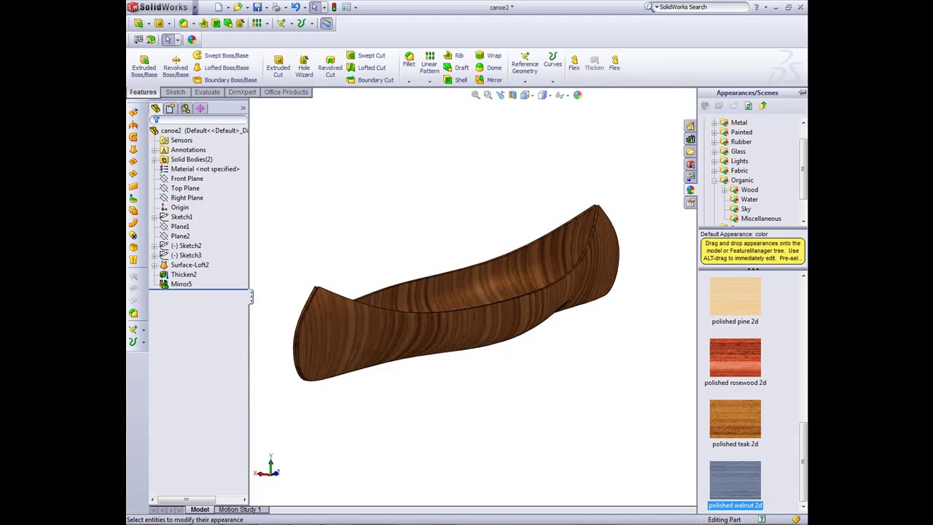
# Save As canoe2, replacing the existing canoe2 file
pyautogui.click(206, 7)
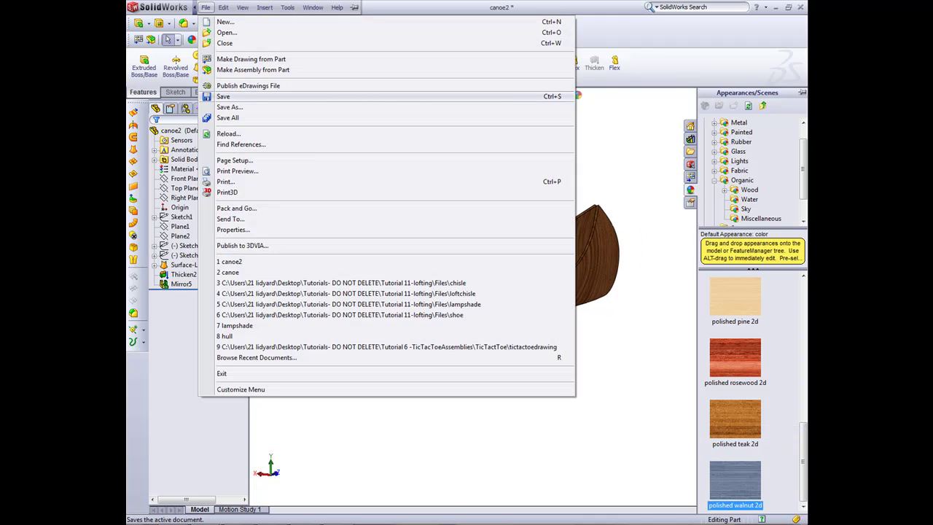
pyautogui.click(230, 107)
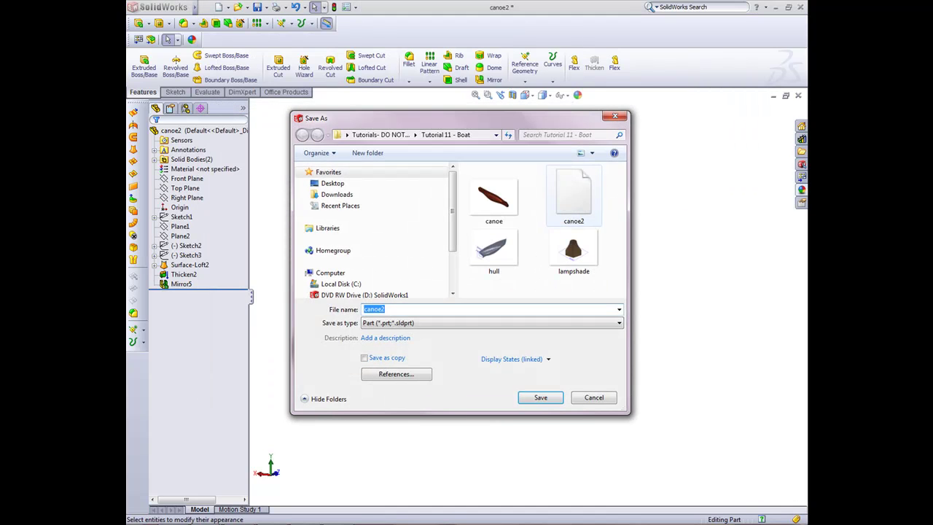
pyautogui.click(540, 397)
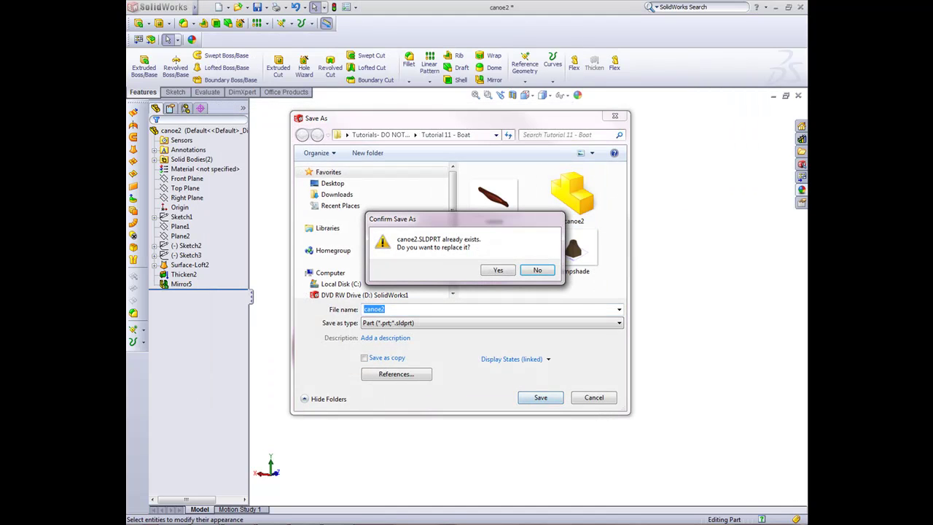
pyautogui.press('y')
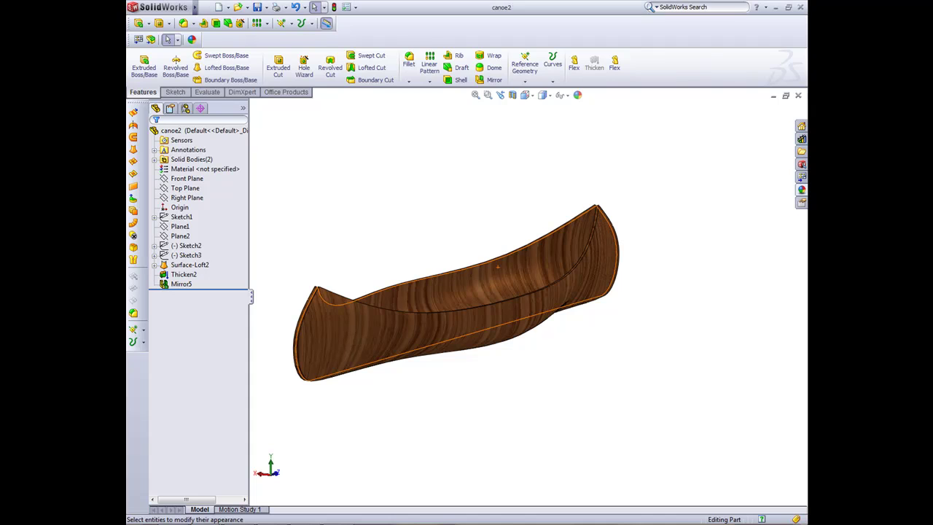